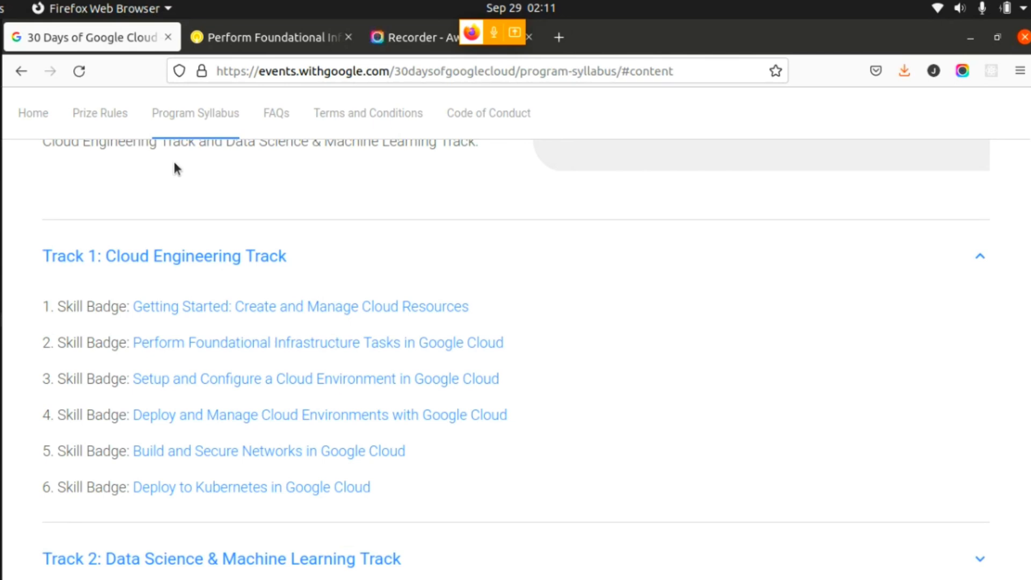
- Review the labs listed in the Perform Foundational Infrastructure Tasks in Google Cloud quest on Qwiklabs
{"action": "left_click", "coordinate": [246, 37]}
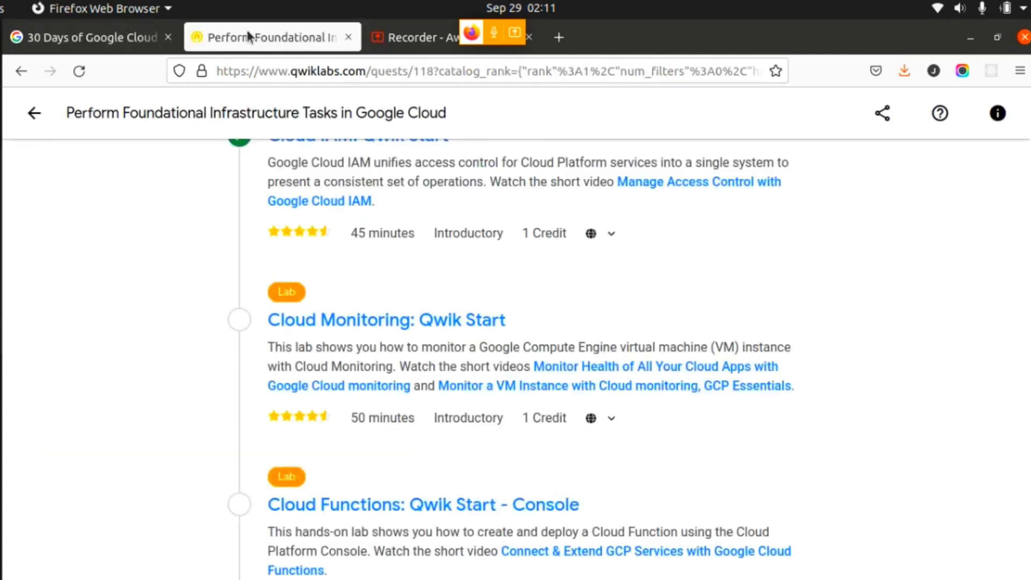
{"action": "scroll", "coordinate": [1020, 317], "scroll_direction": "up", "scroll_amount": 15}
{"action": "scroll", "coordinate": [1017, 290], "scroll_direction": "down", "scroll_amount": 10}
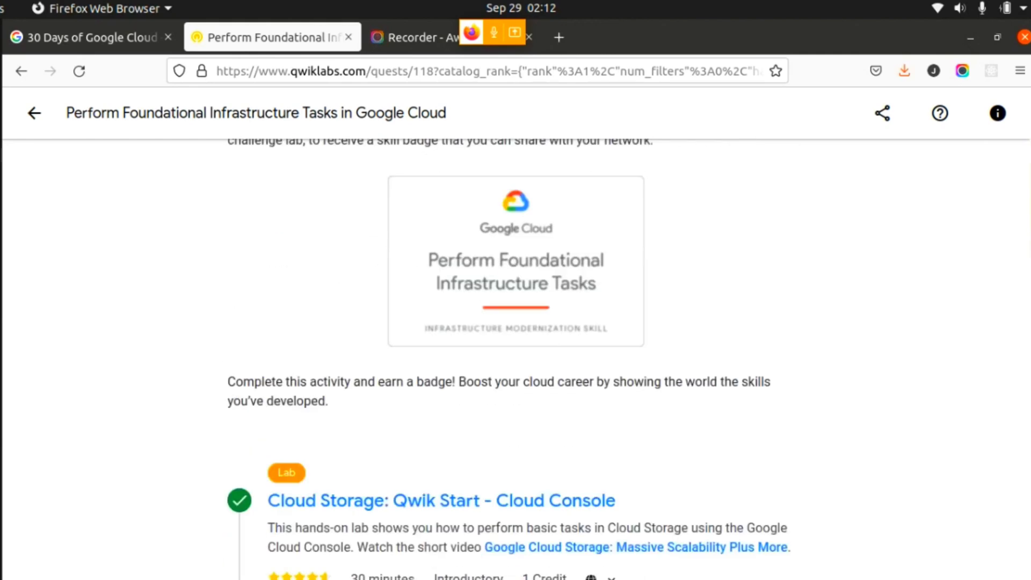
{"action": "scroll", "coordinate": [1004, 301], "scroll_direction": "down", "scroll_amount": 6}
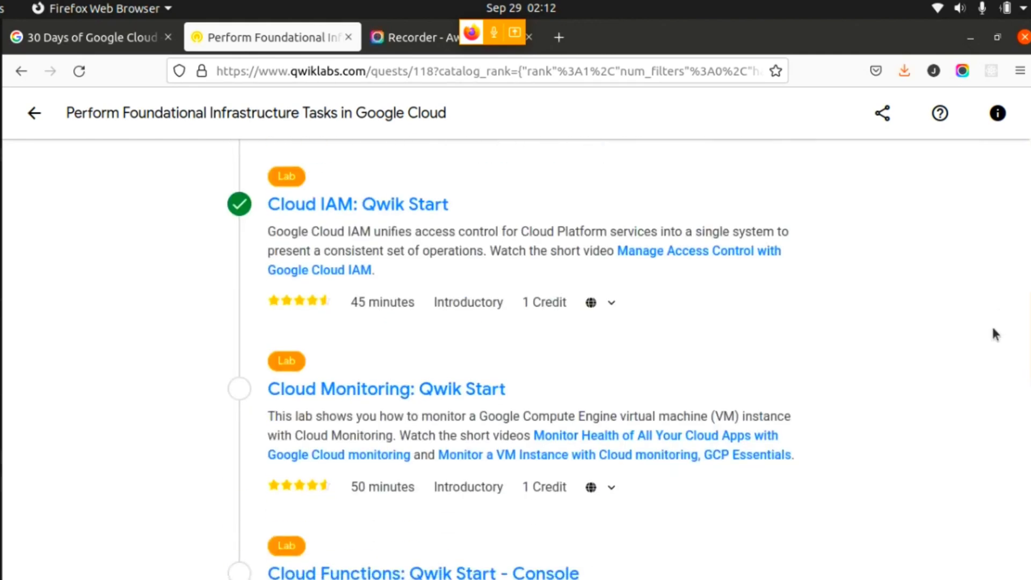
{"action": "scroll", "coordinate": [988, 338], "scroll_direction": "down", "scroll_amount": 2}
{"action": "scroll", "coordinate": [1017, 225], "scroll_direction": "up", "scroll_amount": 11}
{"action": "scroll", "coordinate": [991, 276], "scroll_direction": "down", "scroll_amount": 5}
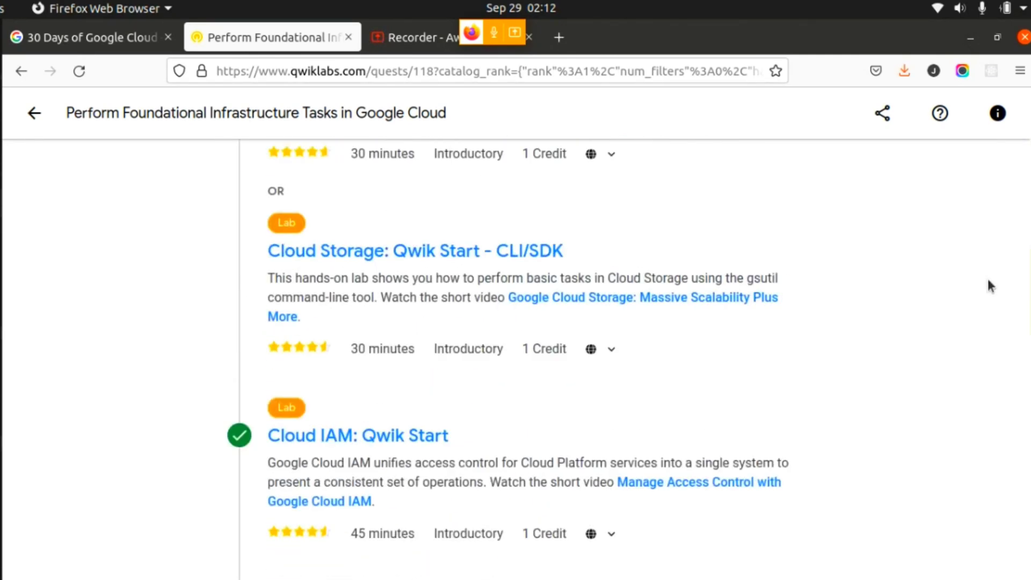
{"action": "scroll", "coordinate": [987, 311], "scroll_direction": "down", "scroll_amount": 8}
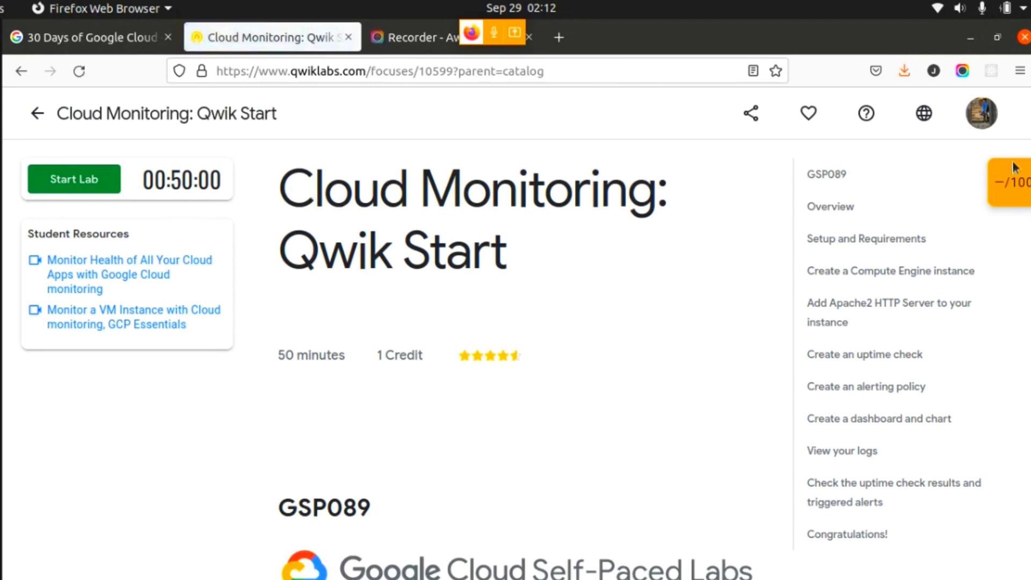
- Read through the Cloud Monitoring: Qwik Start lab's overview, its setup requirements and the settings table for the Compute Engine instance
{"action": "left_click", "coordinate": [819, 213]}
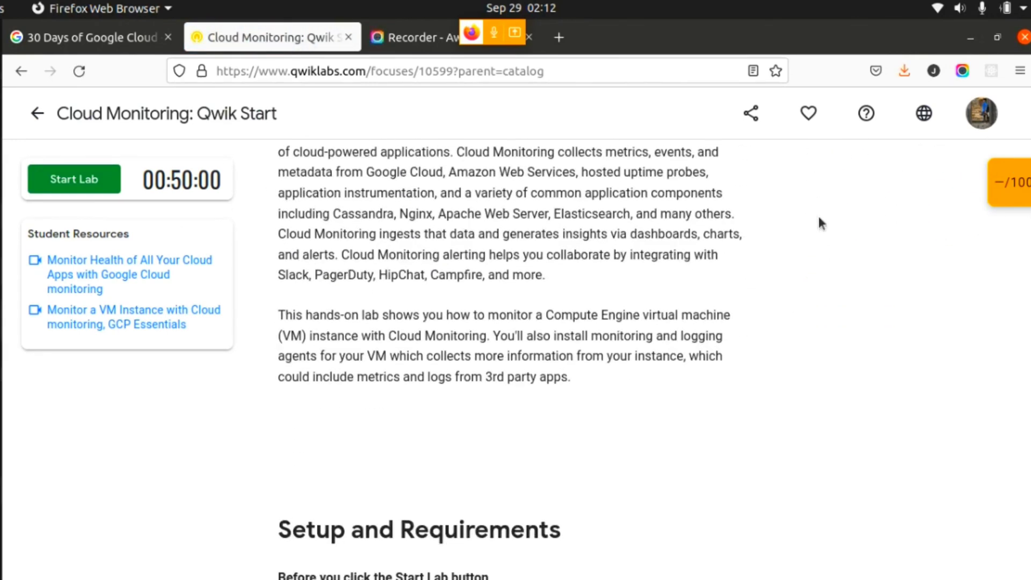
{"action": "scroll", "coordinate": [840, 298], "scroll_direction": "down", "scroll_amount": 10}
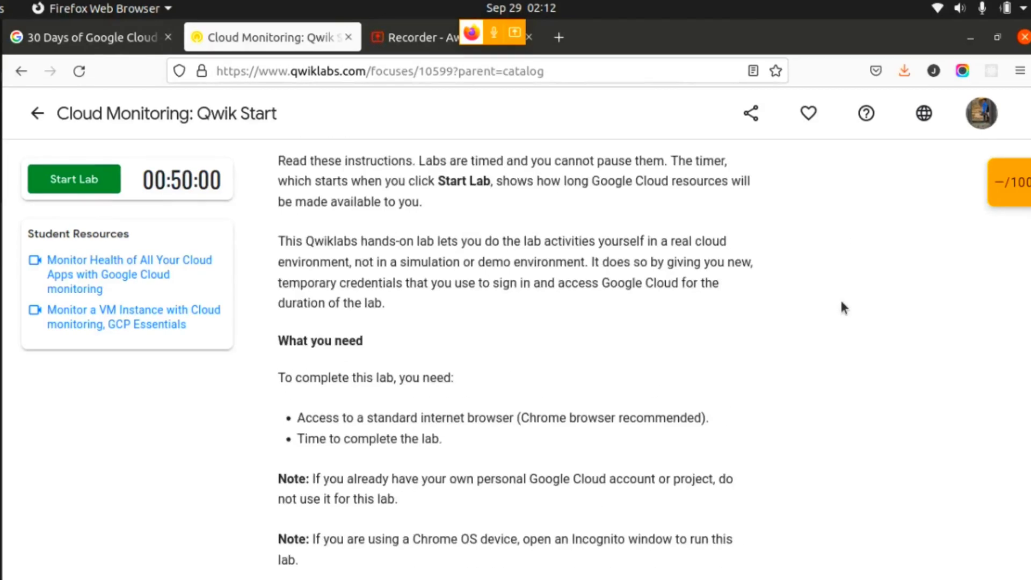
{"action": "scroll", "coordinate": [842, 303], "scroll_direction": "down", "scroll_amount": 2}
{"action": "scroll", "coordinate": [841, 303], "scroll_direction": "down", "scroll_amount": 5}
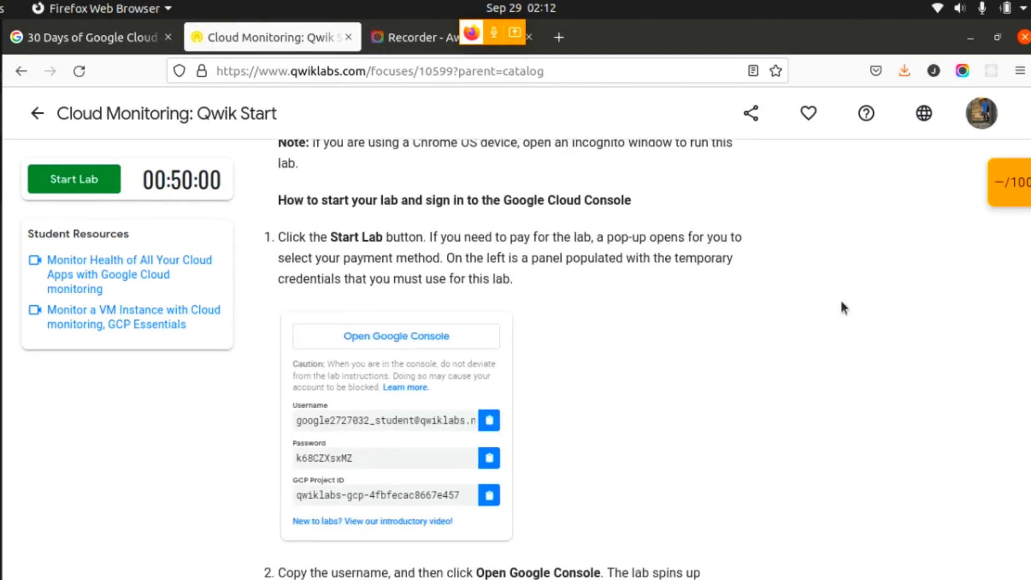
{"action": "scroll", "coordinate": [841, 306], "scroll_direction": "down", "scroll_amount": 15}
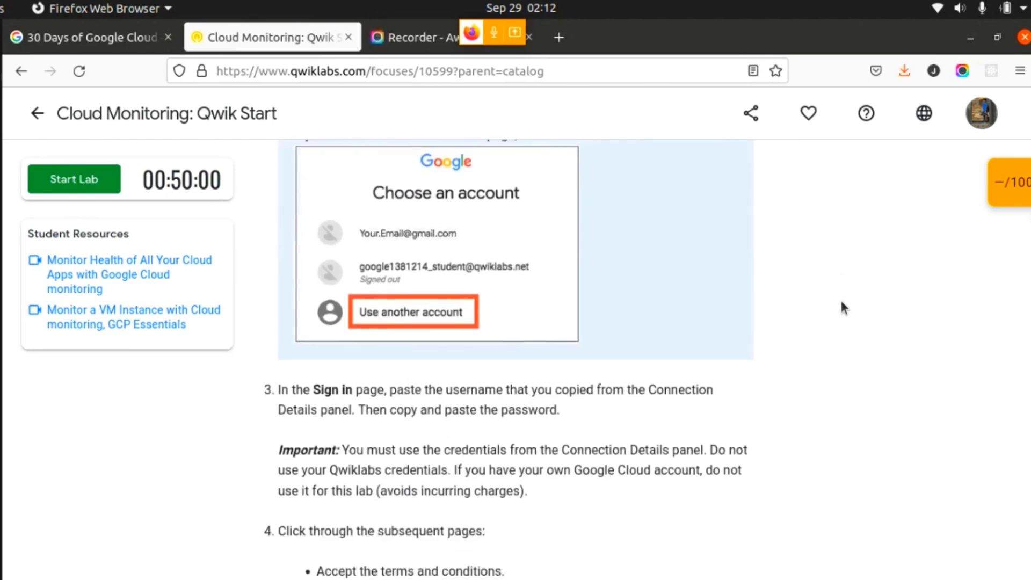
{"action": "scroll", "coordinate": [841, 307], "scroll_direction": "down", "scroll_amount": 7}
{"action": "scroll", "coordinate": [841, 307], "scroll_direction": "down", "scroll_amount": 13}
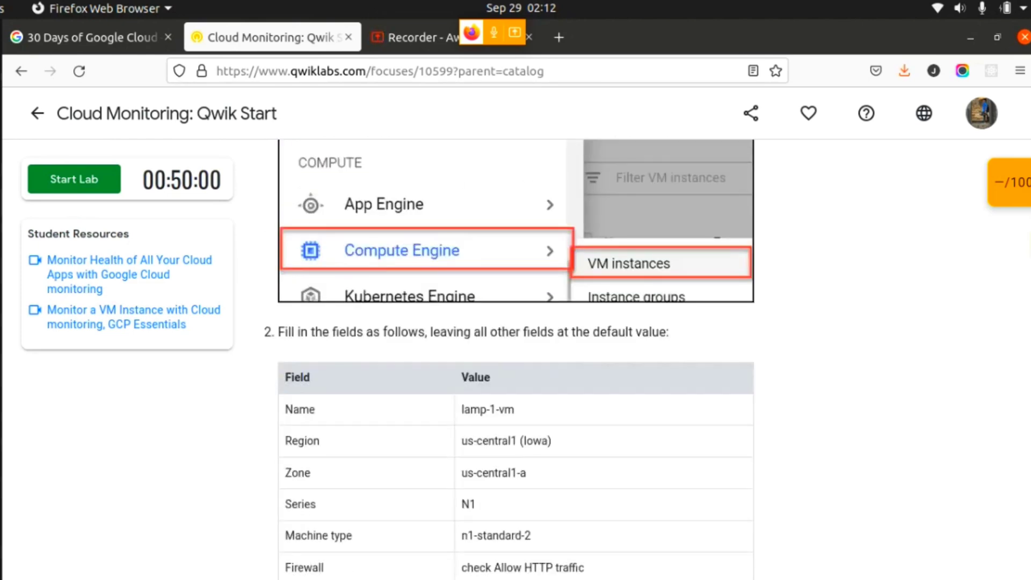
{"action": "scroll", "coordinate": [841, 307], "scroll_direction": "up", "scroll_amount": 12}
{"action": "scroll", "coordinate": [516, 306], "scroll_direction": "up", "scroll_amount": 7}
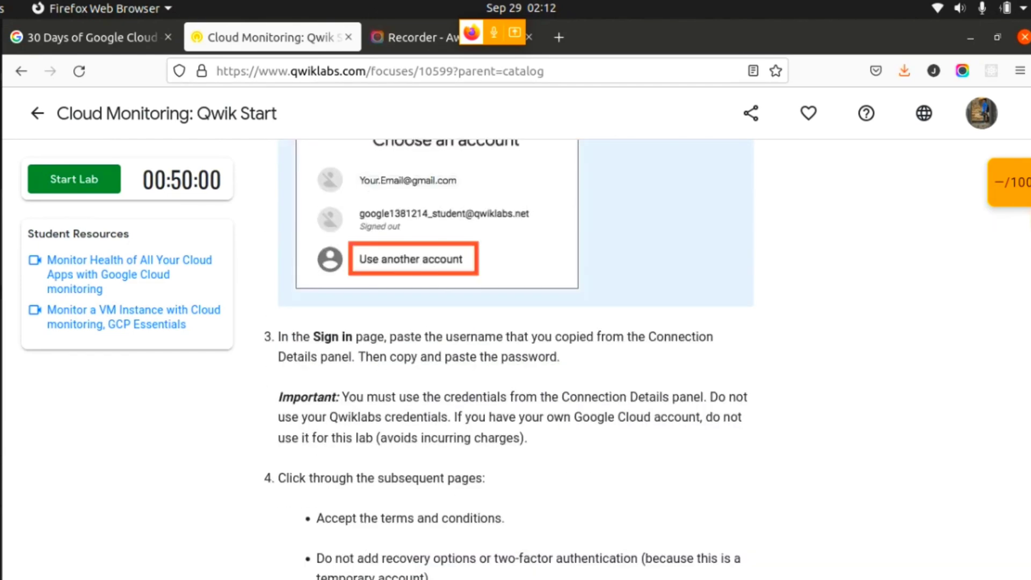
- Start the Cloud Monitoring: Qwik Start lab and open its Google Console sign-in page
{"action": "left_click", "coordinate": [107, 184]}
{"action": "left_click", "coordinate": [88, 181]}
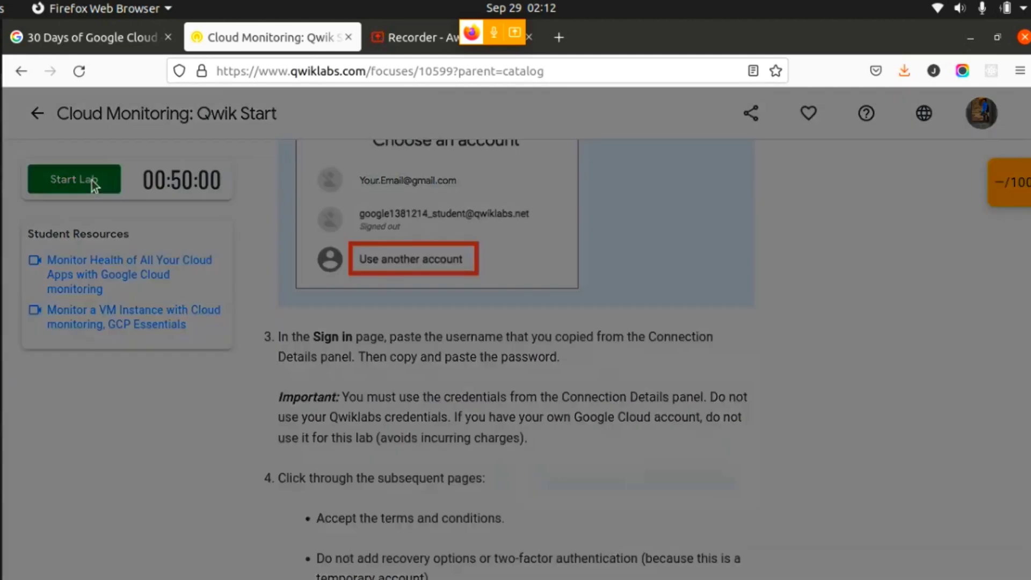
{"action": "left_click", "coordinate": [367, 409]}
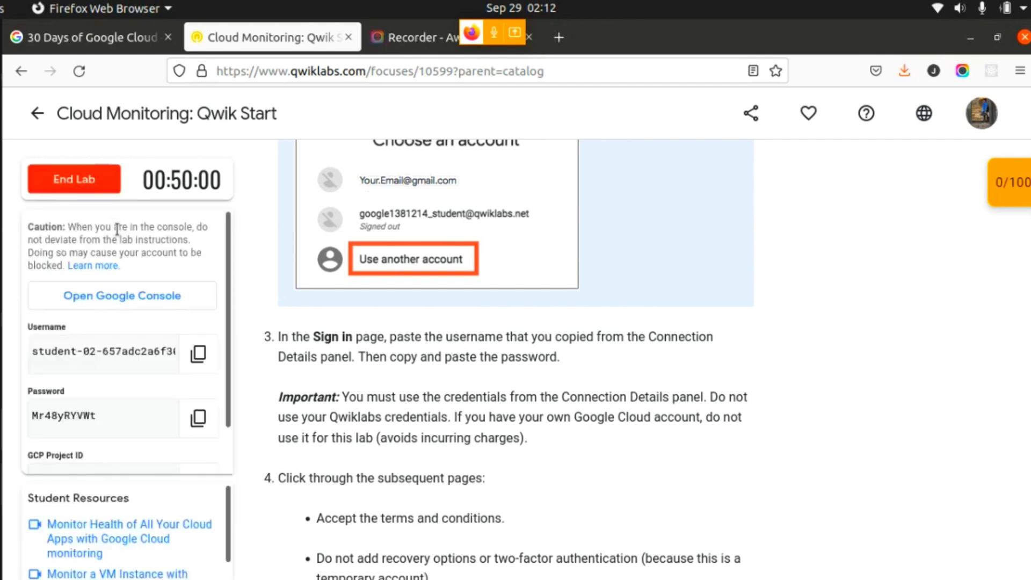
{"action": "left_click", "coordinate": [111, 300]}
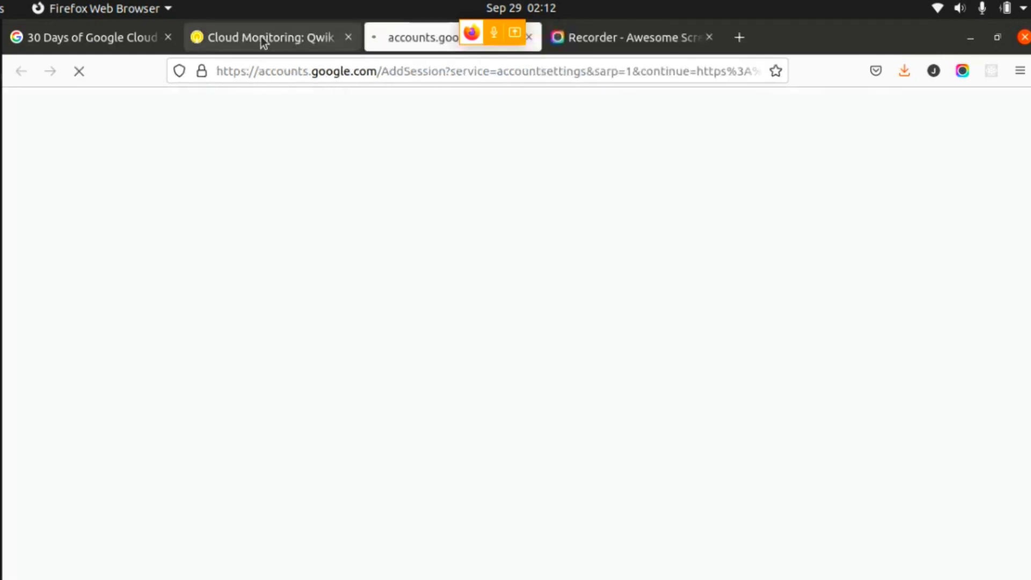
- Copy the lab's temporary username and submit it on the Google sign-in page as another account
{"action": "left_click", "coordinate": [261, 36]}
{"action": "left_click", "coordinate": [196, 353]}
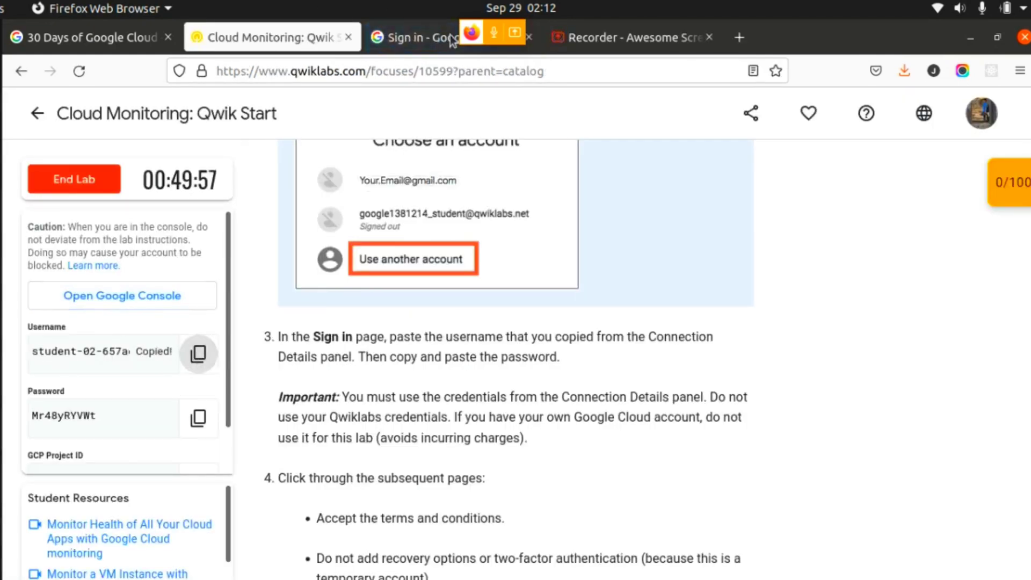
{"action": "left_click", "coordinate": [400, 38]}
{"action": "scroll", "coordinate": [668, 529], "scroll_direction": "down", "scroll_amount": 5}
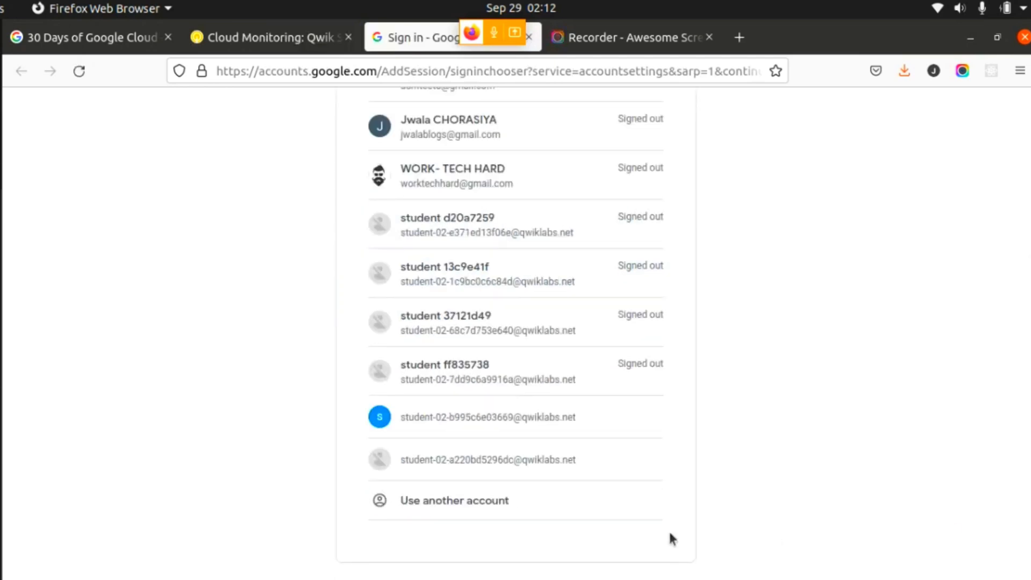
{"action": "left_click", "coordinate": [537, 507]}
{"action": "left_click", "coordinate": [469, 301]}
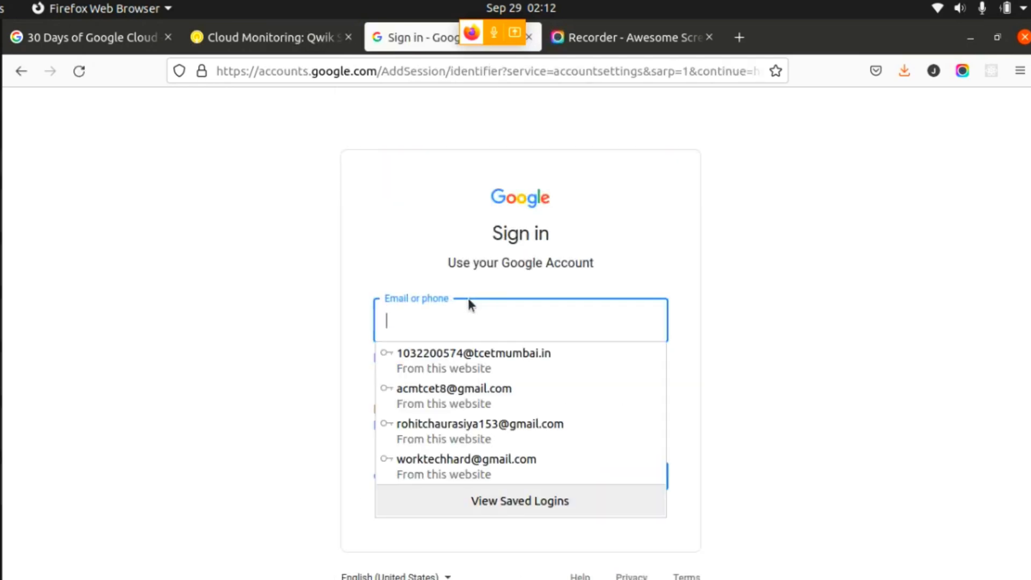
{"action": "key", "text": "ctrl+v"}
{"action": "left_click", "coordinate": [647, 473]}
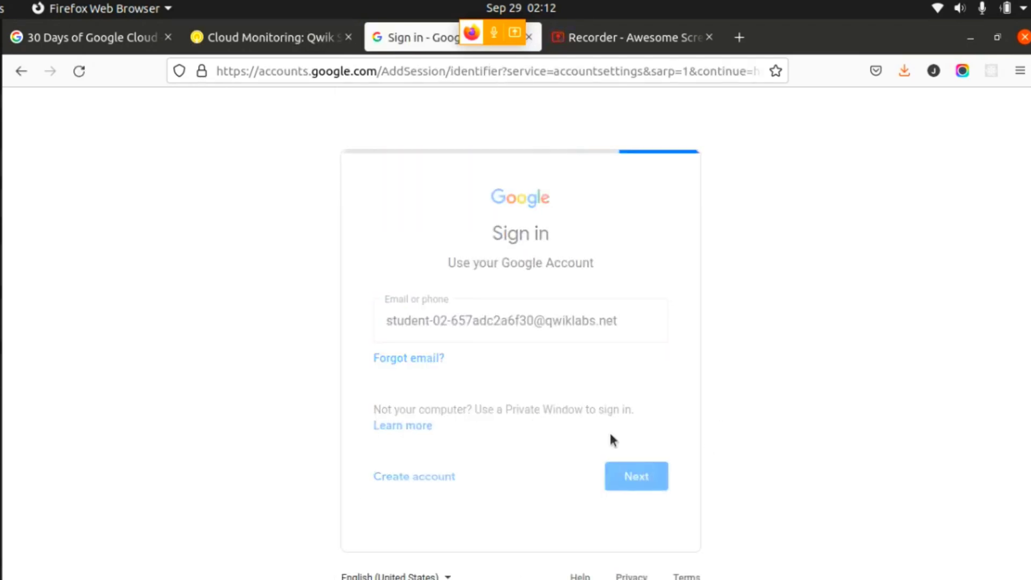
- Copy the lab's temporary password, submit it on the Google sign-in page, and decline saving the login in the browser
{"action": "left_click", "coordinate": [240, 47]}
{"action": "left_click", "coordinate": [198, 417]}
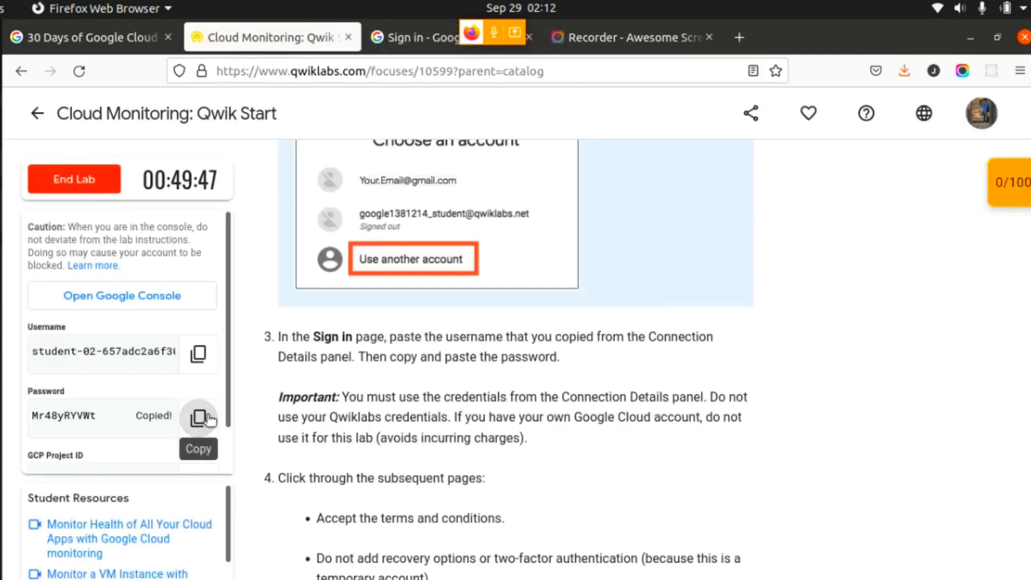
{"action": "left_click", "coordinate": [419, 38]}
{"action": "left_click", "coordinate": [553, 357]}
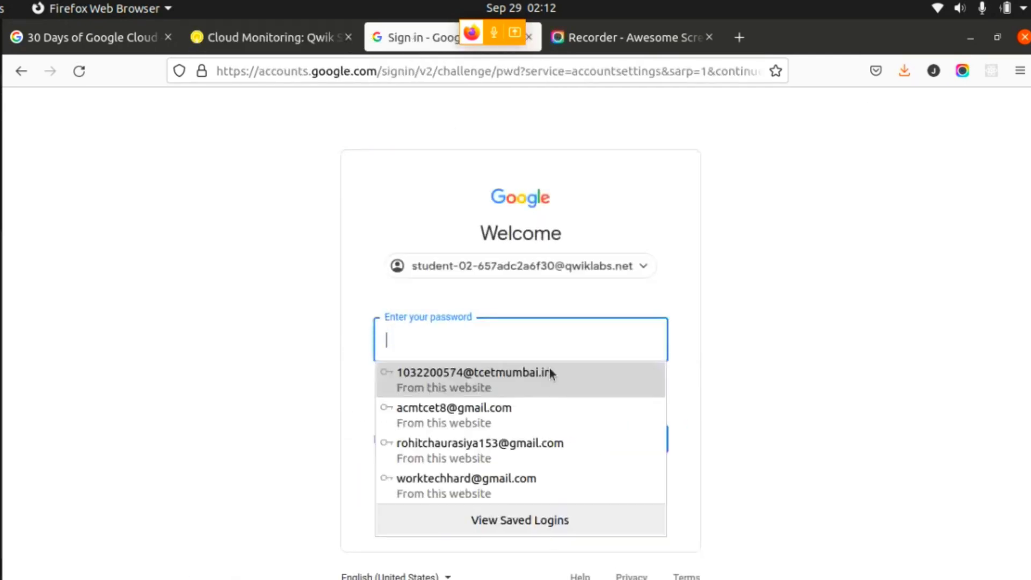
{"action": "key", "text": "ctrl+v"}
{"action": "left_click", "coordinate": [642, 433]}
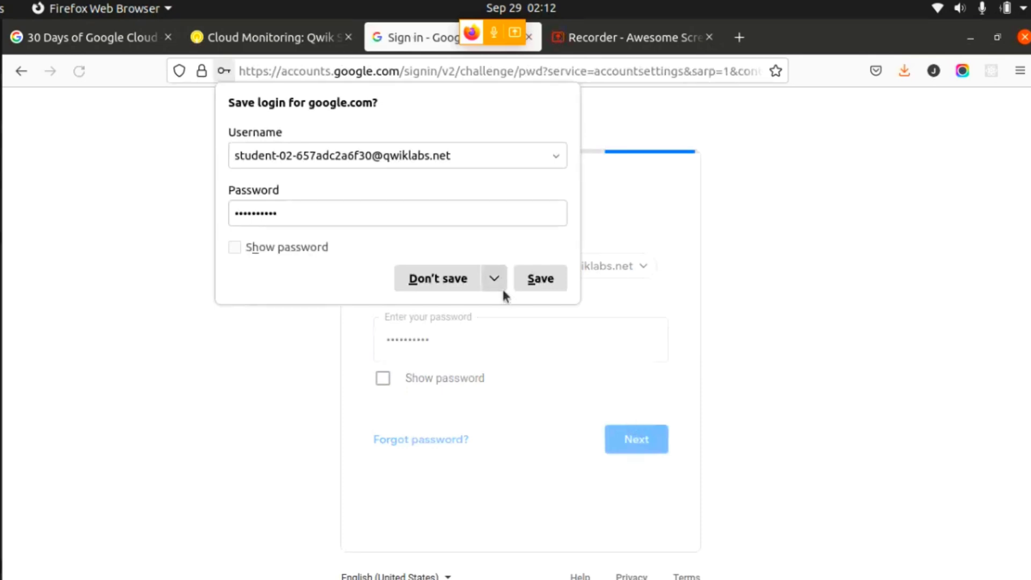
{"action": "left_click", "coordinate": [417, 279]}
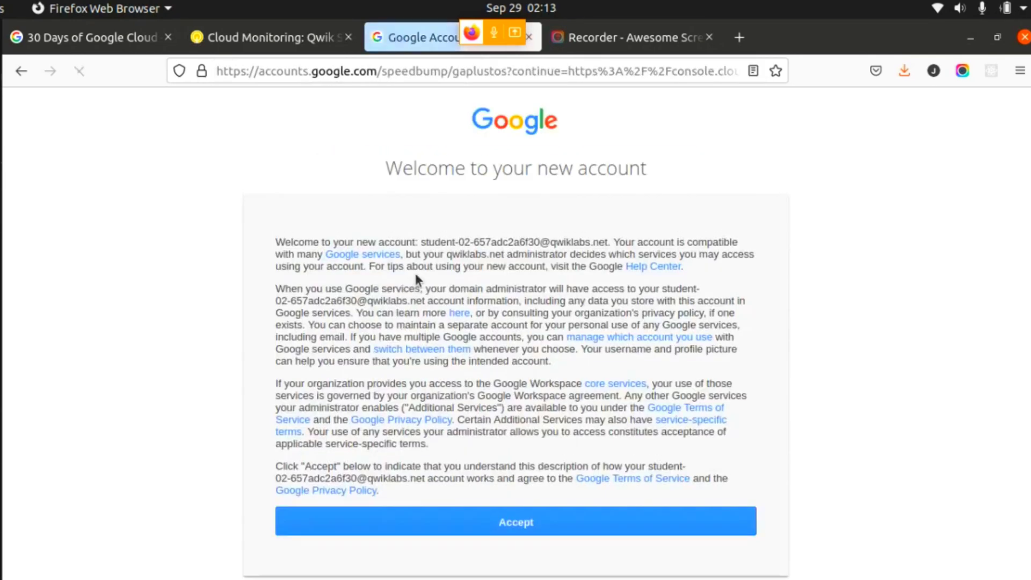
- Accept the new Google account's terms and agree to the Google Cloud Platform Terms of Service
{"action": "left_click", "coordinate": [425, 529]}
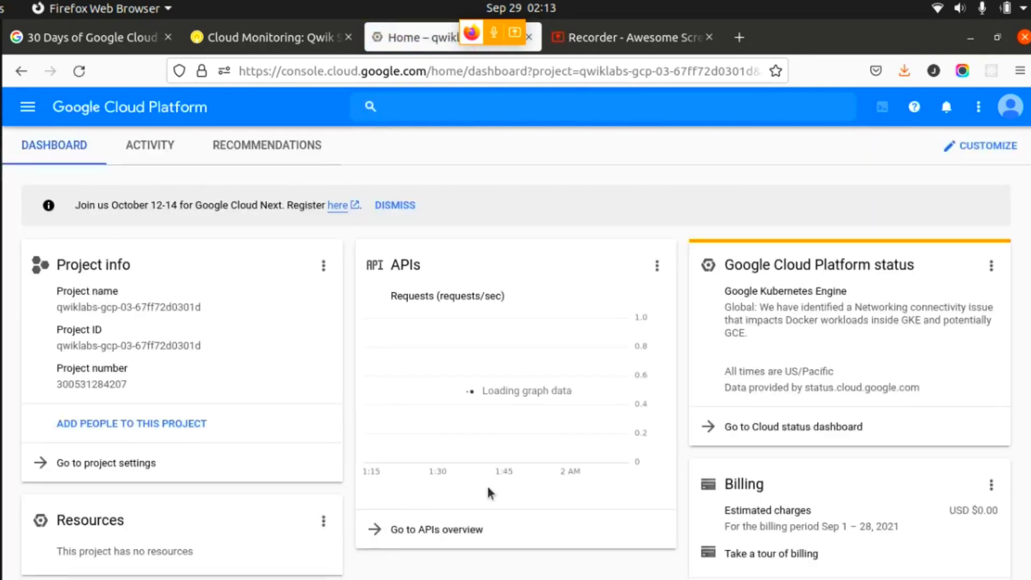
{"action": "scroll", "coordinate": [515, 355], "scroll_direction": "down", "scroll_amount": 3}
{"action": "scroll", "coordinate": [515, 354], "scroll_direction": "up", "scroll_amount": 3}
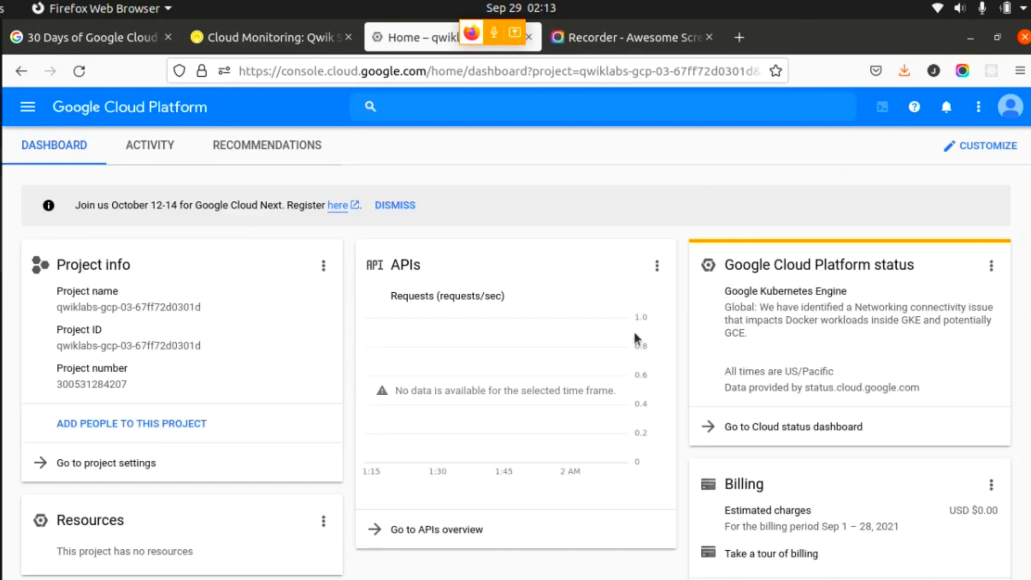
{"action": "scroll", "coordinate": [516, 354], "scroll_direction": "down", "scroll_amount": 5}
{"action": "scroll", "coordinate": [516, 354], "scroll_direction": "up", "scroll_amount": 5}
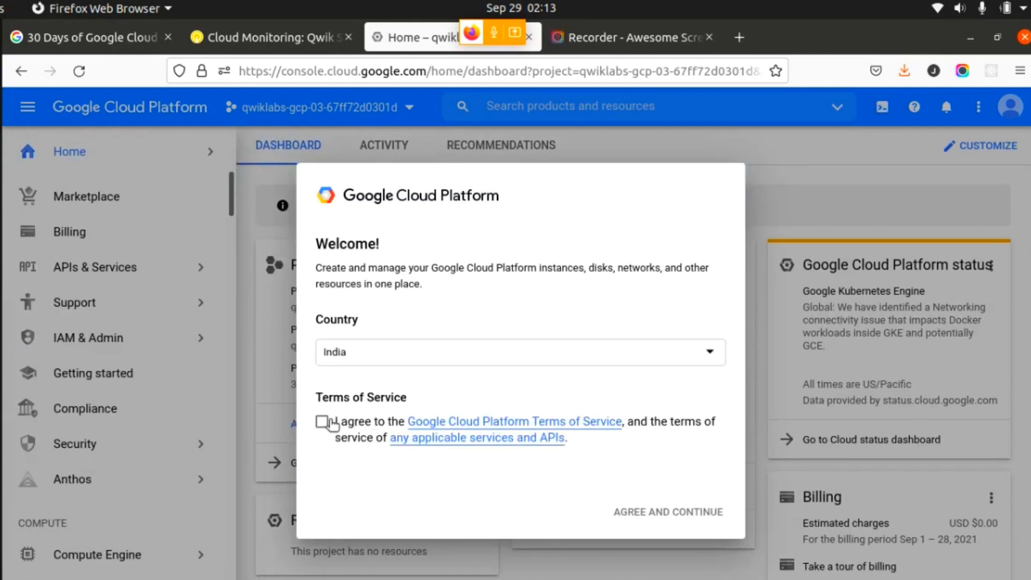
{"action": "left_click", "coordinate": [322, 421]}
{"action": "left_click", "coordinate": [639, 511]}
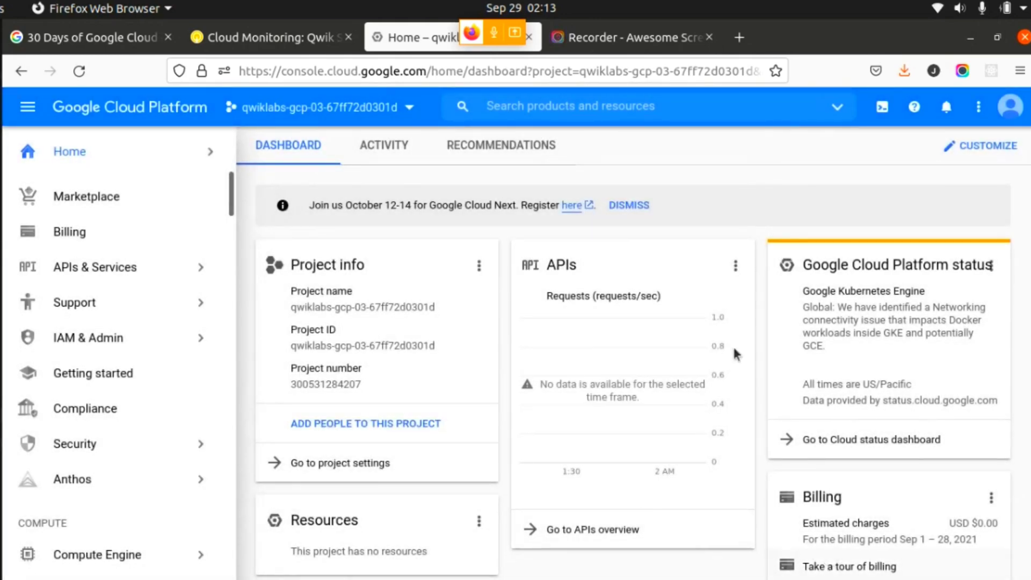
- Review the lab's checkpoints and the instruction for reaching VM instances under Create a Compute Engine instance
{"action": "left_click", "coordinate": [268, 37]}
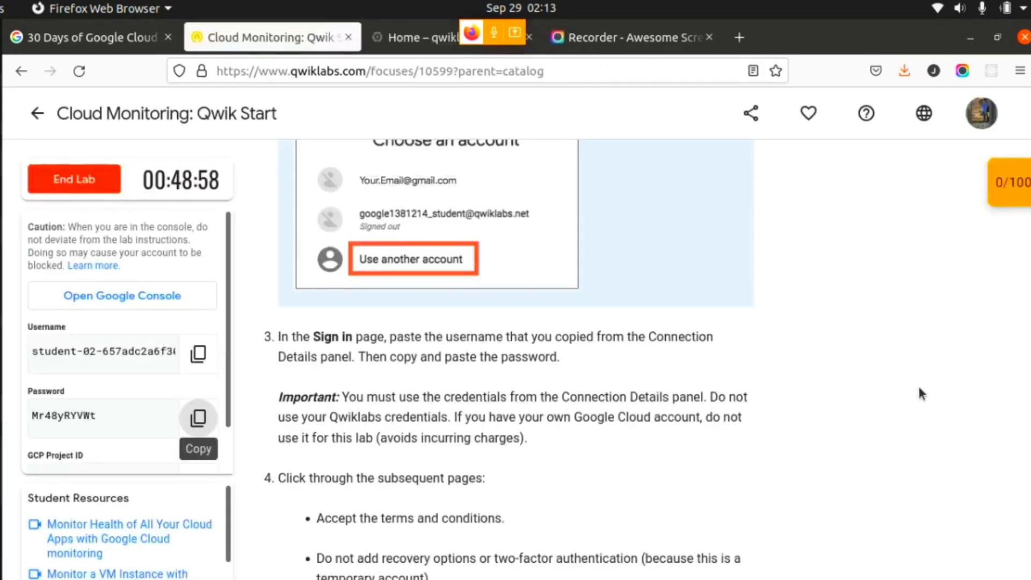
{"action": "scroll", "coordinate": [198, 417], "scroll_direction": "down", "scroll_amount": 1}
{"action": "left_click", "coordinate": [1005, 185]}
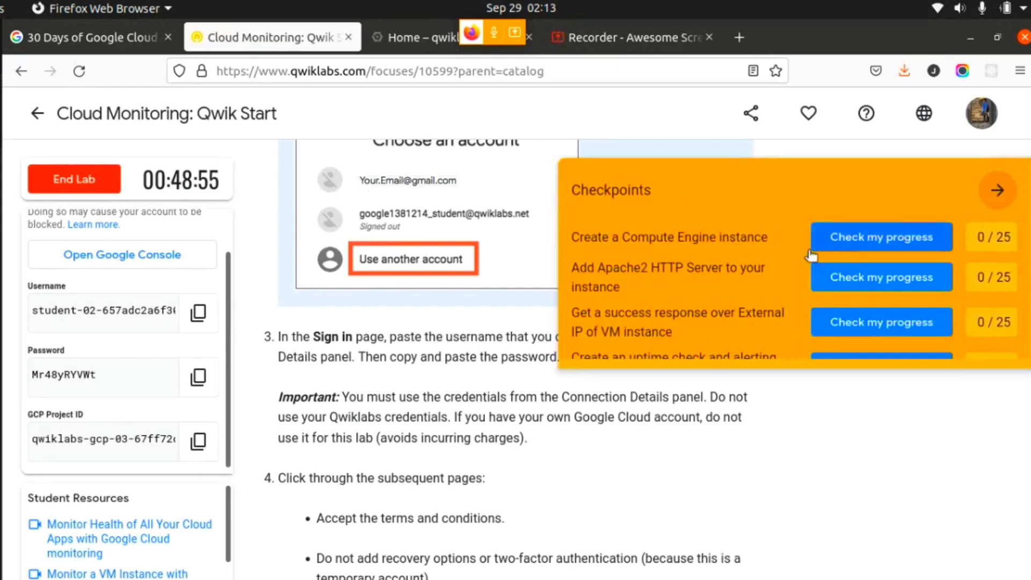
{"action": "left_click", "coordinate": [996, 190]}
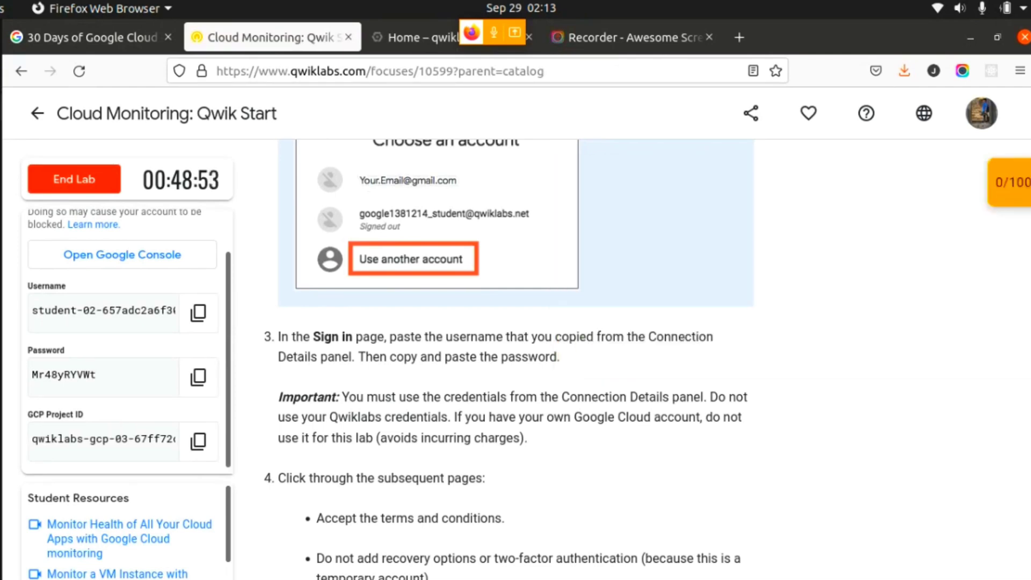
{"action": "scroll", "coordinate": [1026, 242], "scroll_direction": "down", "scroll_amount": 15}
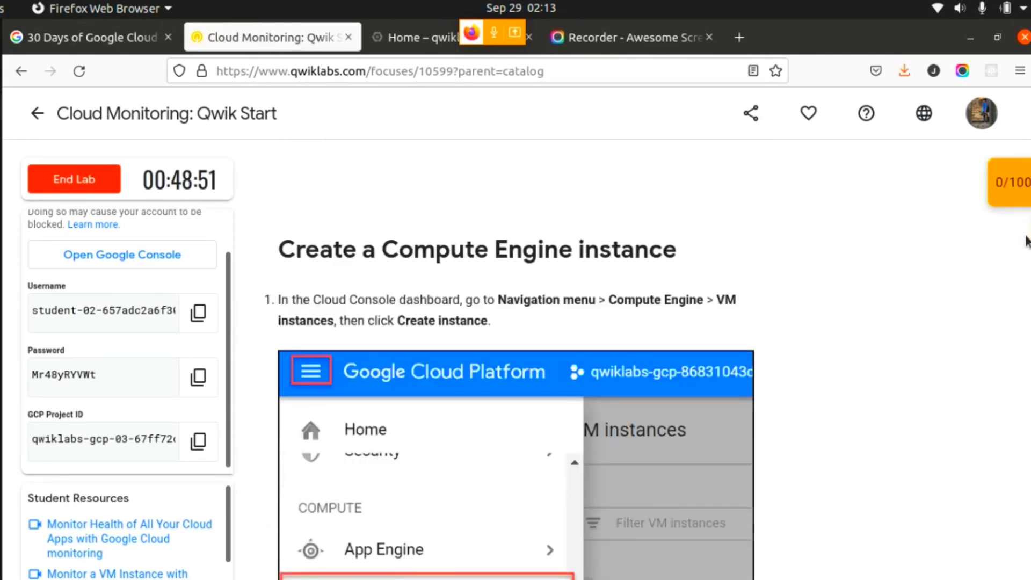
{"action": "scroll", "coordinate": [1026, 242], "scroll_direction": "down", "scroll_amount": 3}
{"action": "scroll", "coordinate": [1009, 246], "scroll_direction": "up", "scroll_amount": 2}
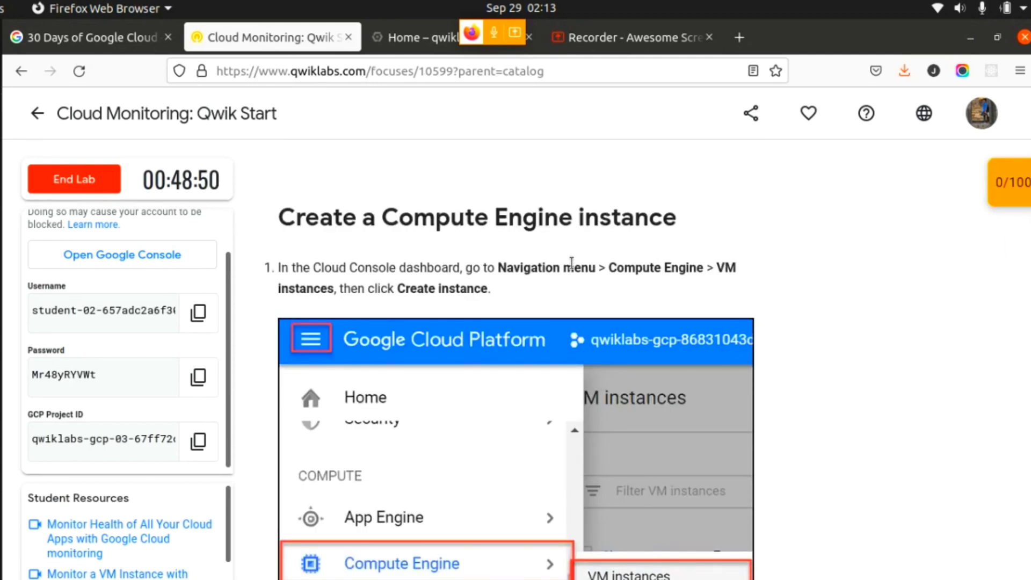
{"action": "left_click_drag", "start_coordinate": [498, 268], "coordinate": [633, 285]}
{"action": "left_click", "coordinate": [527, 288]}
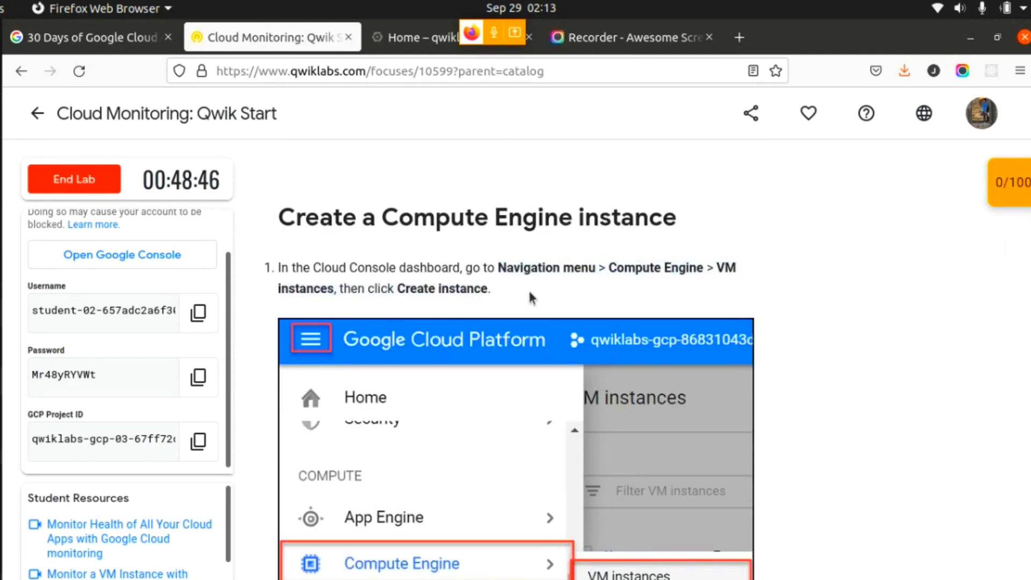
- Return to the Google Cloud console and open the Compute Engine page
{"action": "left_click", "coordinate": [400, 42]}
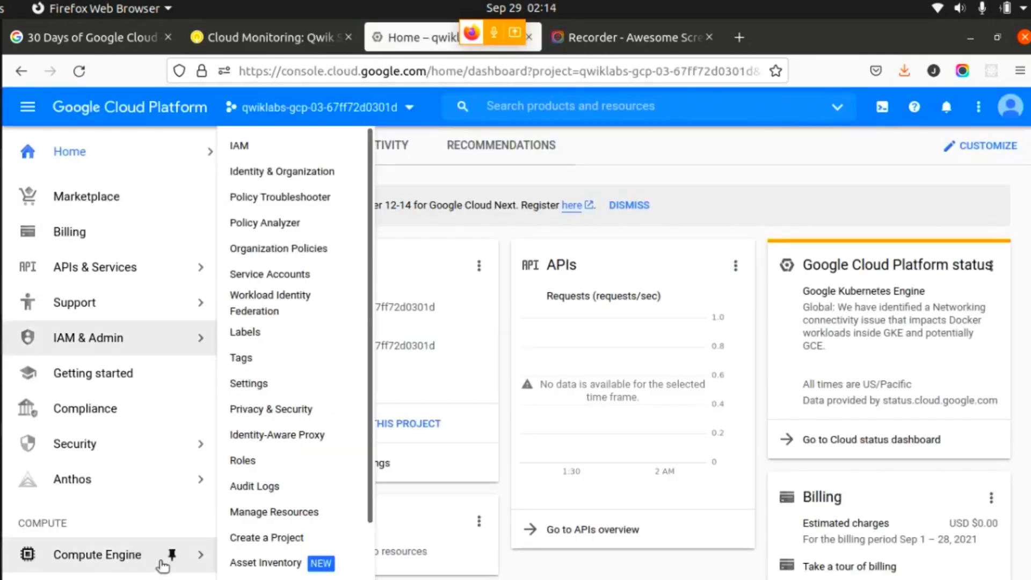
{"action": "mouse_move", "coordinate": [161, 550]}
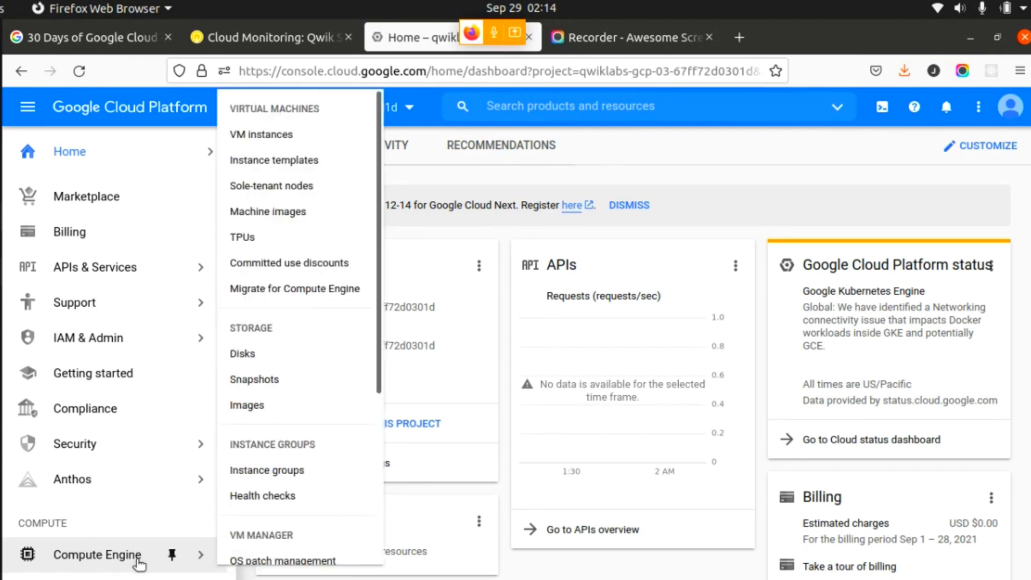
{"action": "left_click", "coordinate": [138, 558]}
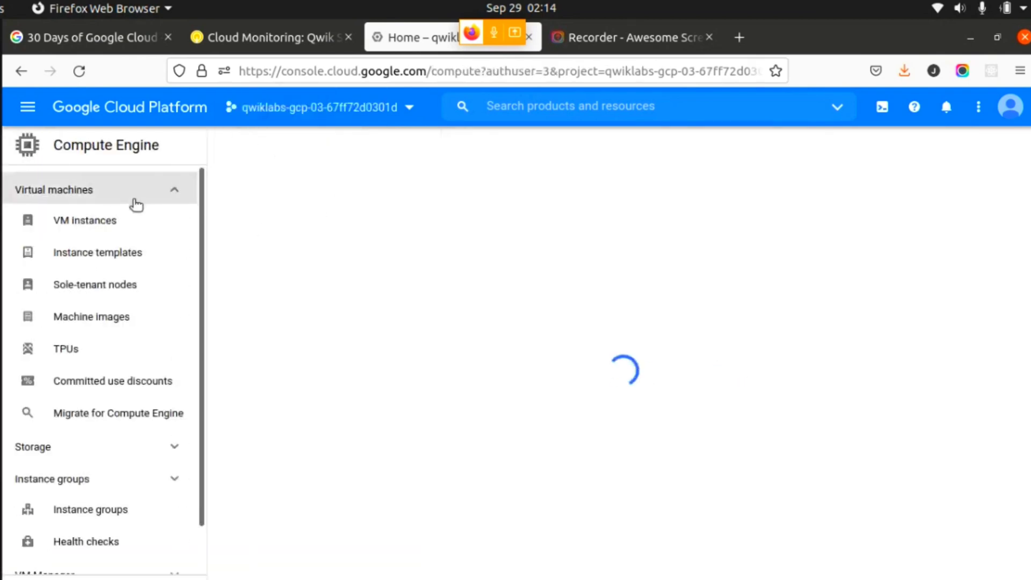
- Start creating a new VM instance in Compute Engine and name it lamp-1-vm, copying the name from the lab instructions
{"action": "left_click", "coordinate": [99, 221]}
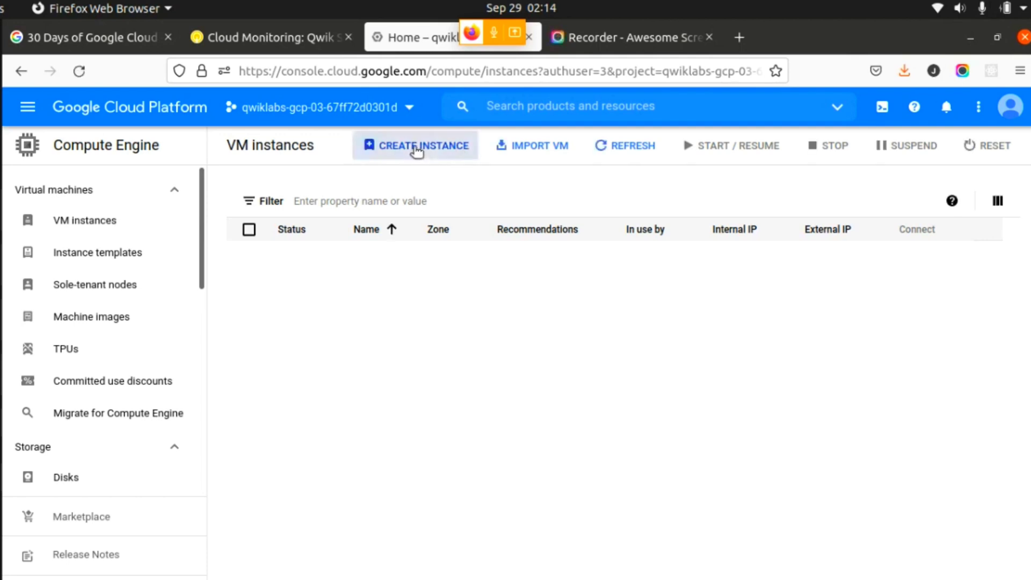
{"action": "left_click", "coordinate": [416, 146]}
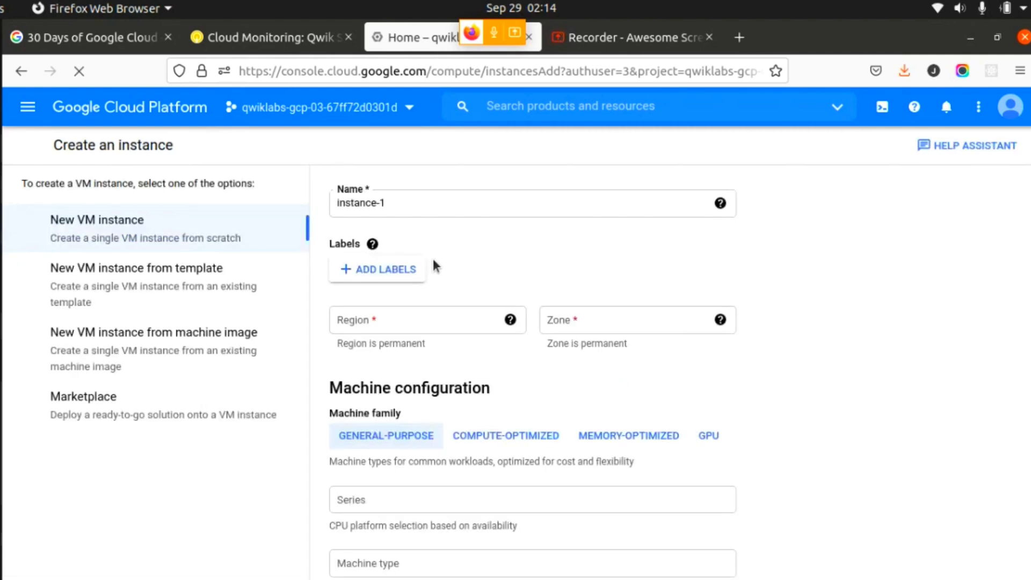
{"action": "left_click", "coordinate": [279, 38]}
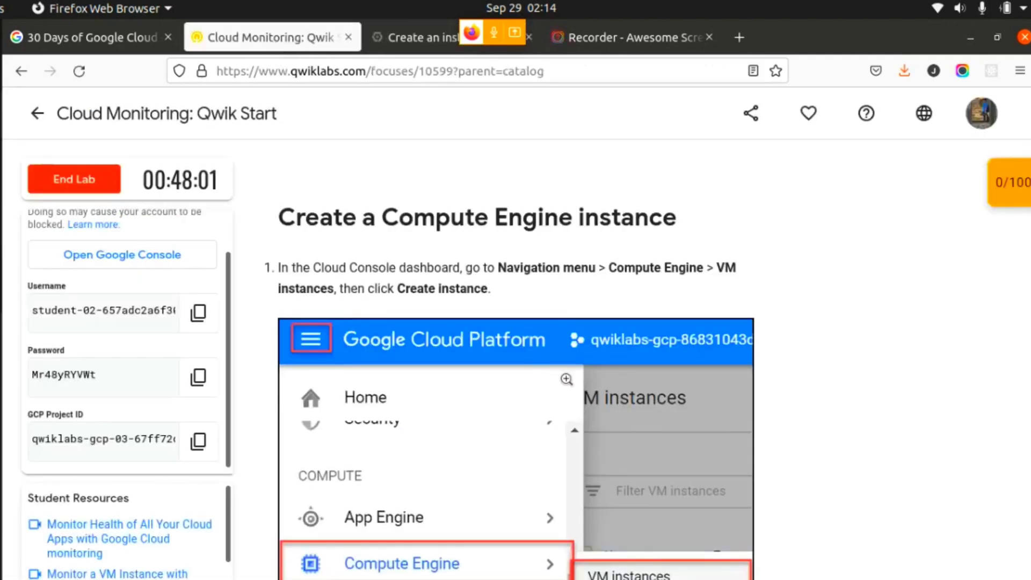
{"action": "scroll", "coordinate": [957, 362], "scroll_direction": "down", "scroll_amount": 8}
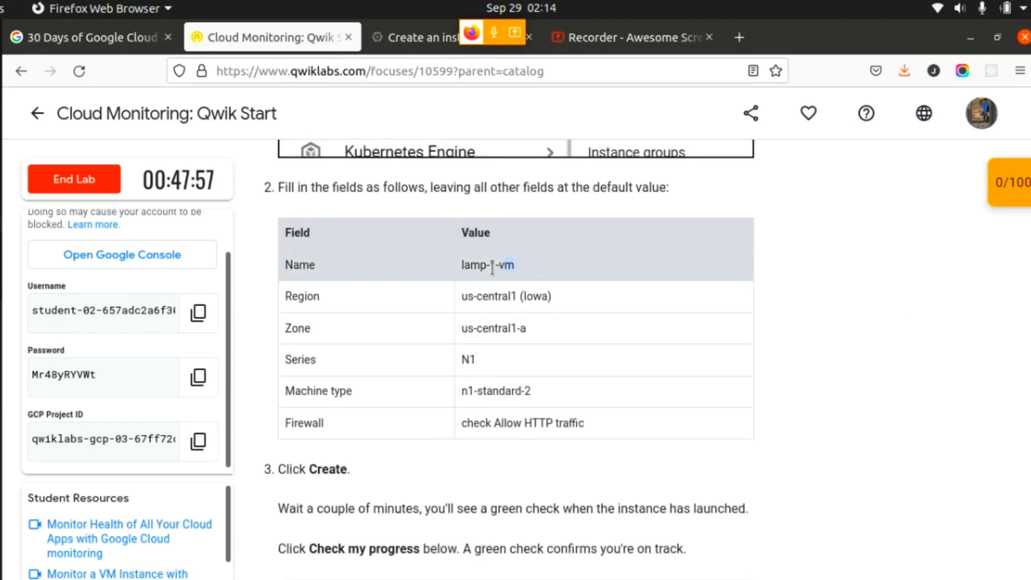
{"action": "left_click_drag", "start_coordinate": [514, 265], "coordinate": [459, 268]}
{"action": "key", "text": "ctrl+c"}
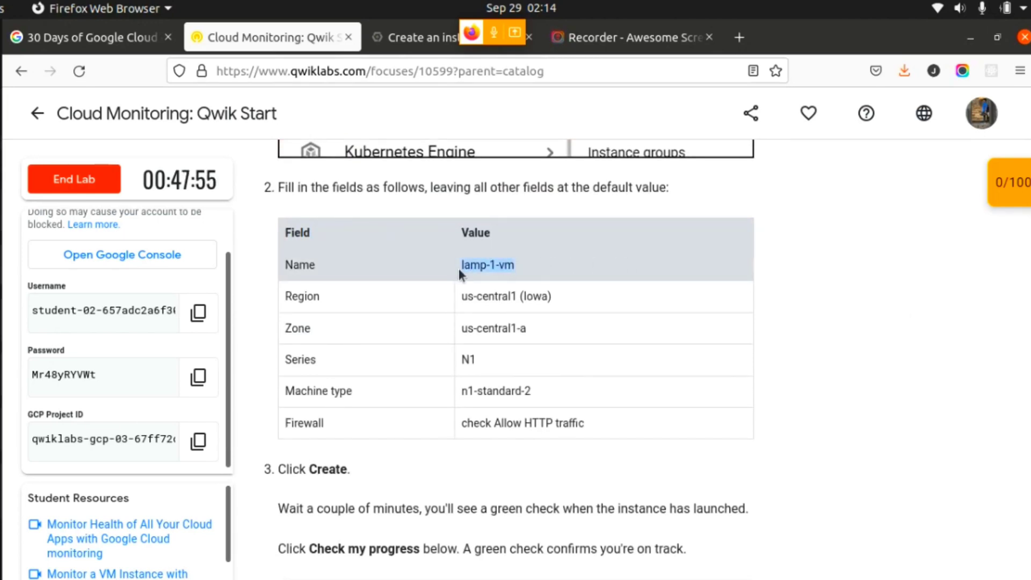
{"action": "left_click", "coordinate": [416, 37]}
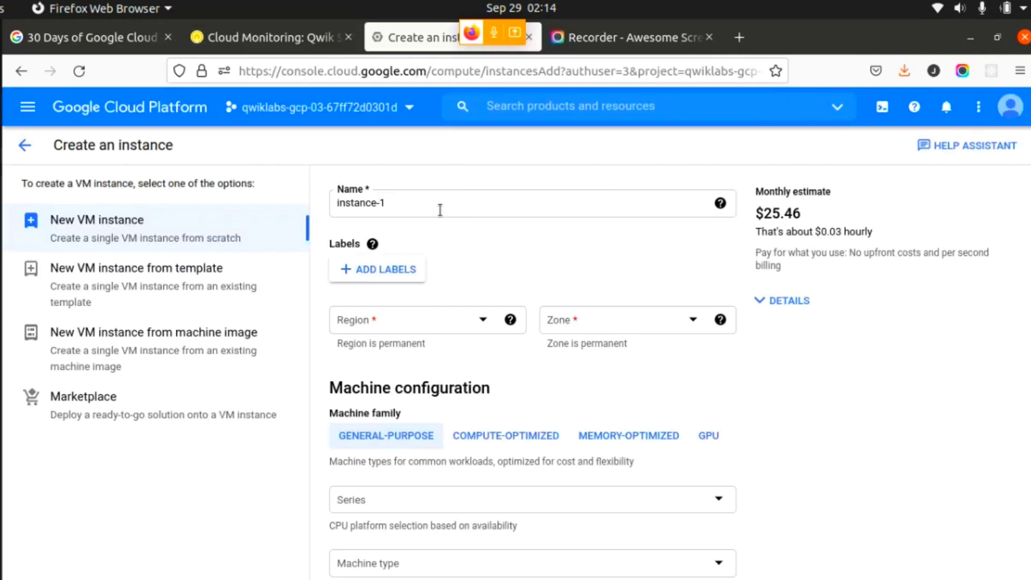
{"action": "left_click_drag", "start_coordinate": [440, 209], "coordinate": [334, 203]}
{"action": "key", "text": "ctrl+v"}
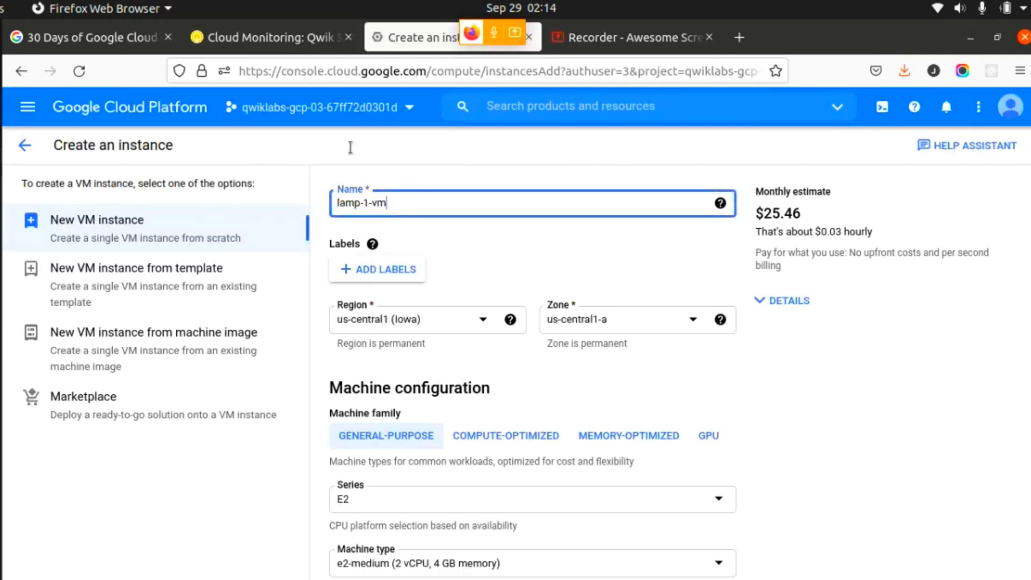
- Check the lab's region, zone and series values, and set the instance's machine series to N1
{"action": "left_click", "coordinate": [268, 37]}
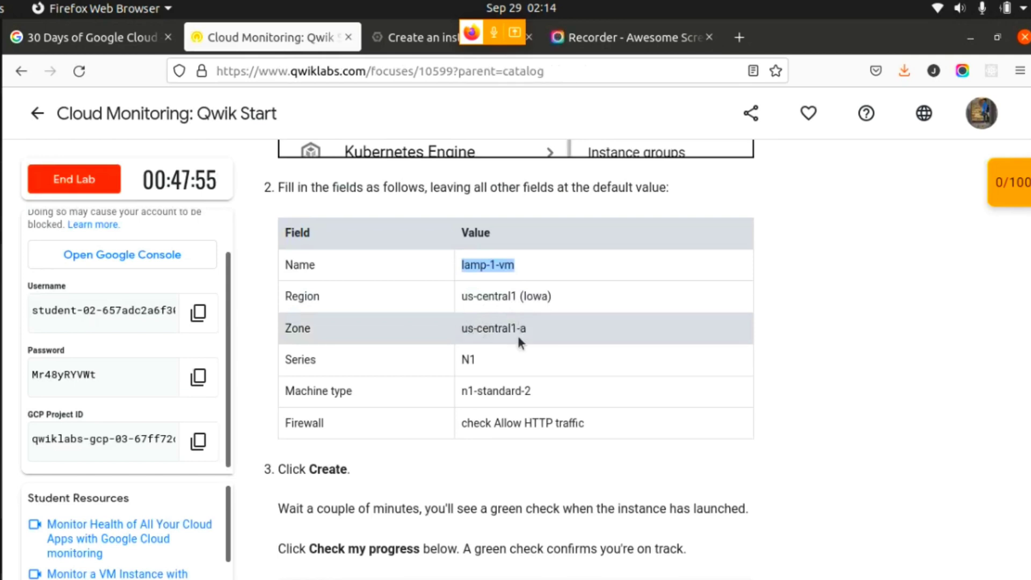
{"action": "left_click", "coordinate": [477, 361]}
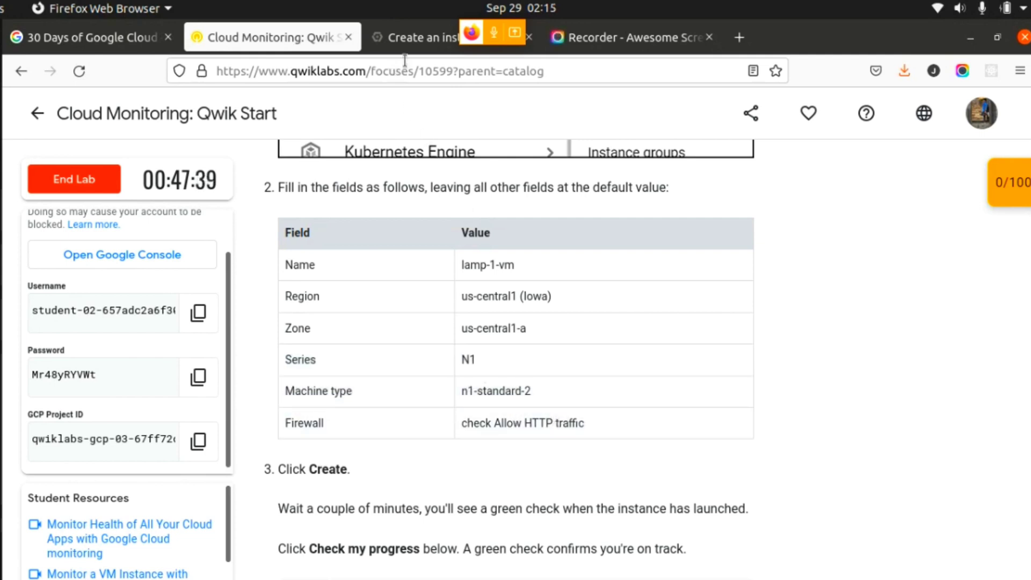
{"action": "left_click", "coordinate": [414, 39]}
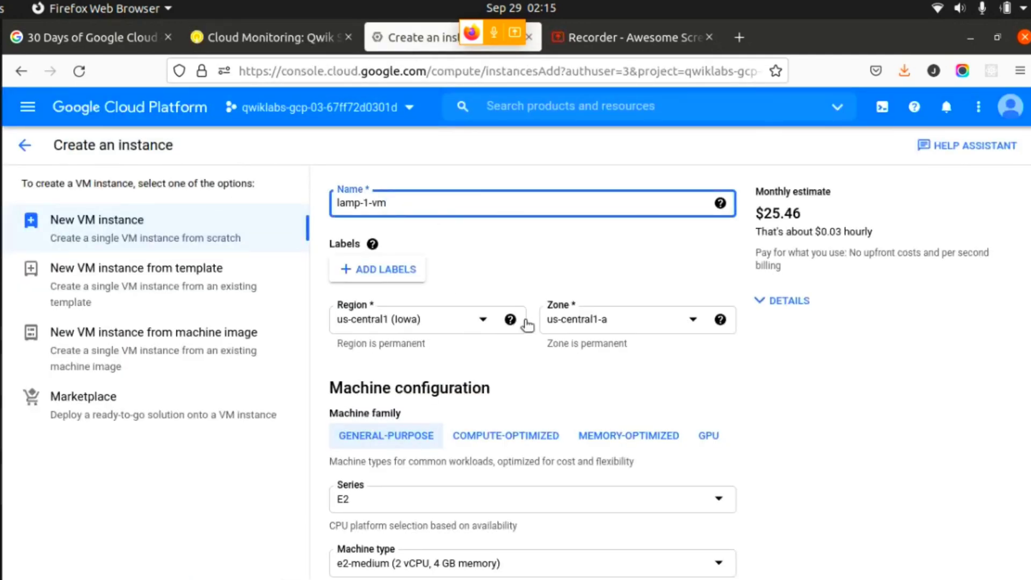
{"action": "left_click", "coordinate": [510, 319]}
{"action": "scroll", "coordinate": [757, 344], "scroll_direction": "down", "scroll_amount": 3}
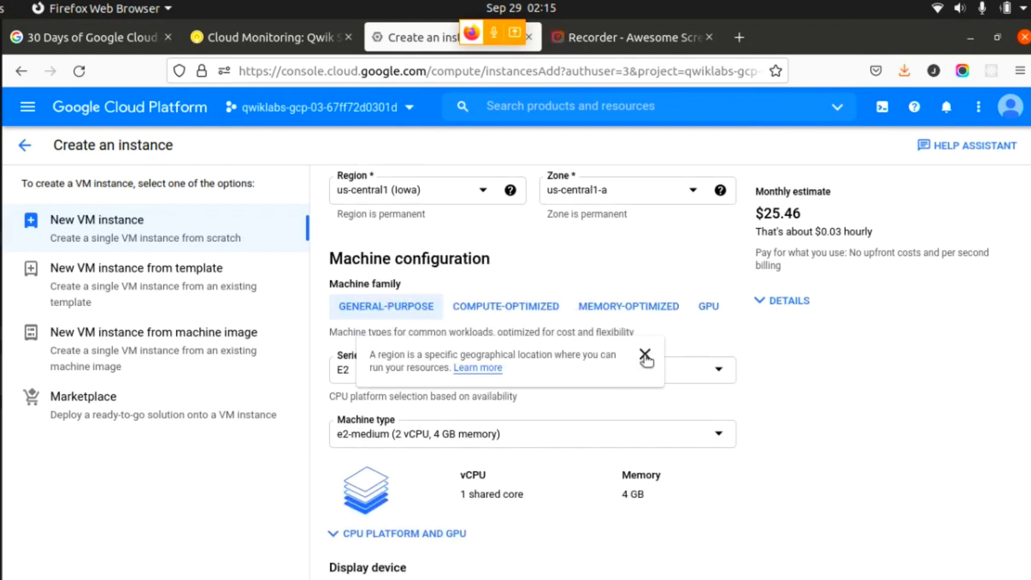
{"action": "left_click", "coordinate": [645, 353]}
{"action": "left_click", "coordinate": [594, 382]}
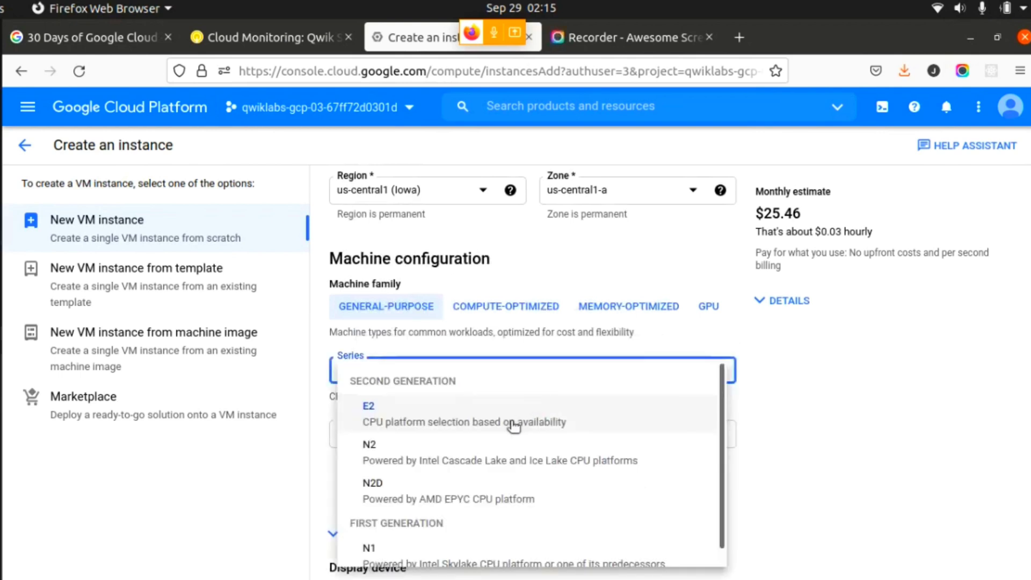
{"action": "left_click", "coordinate": [487, 553]}
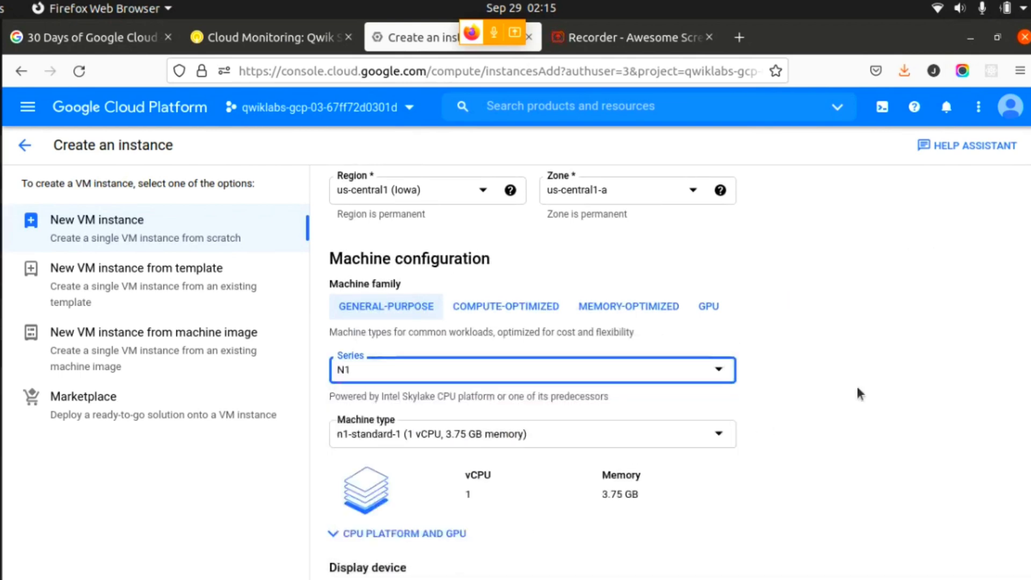
- Look up the required machine type in the lab instructions and set it to n1-standard-2
{"action": "scroll", "coordinate": [1023, 317], "scroll_direction": "down", "scroll_amount": 2}
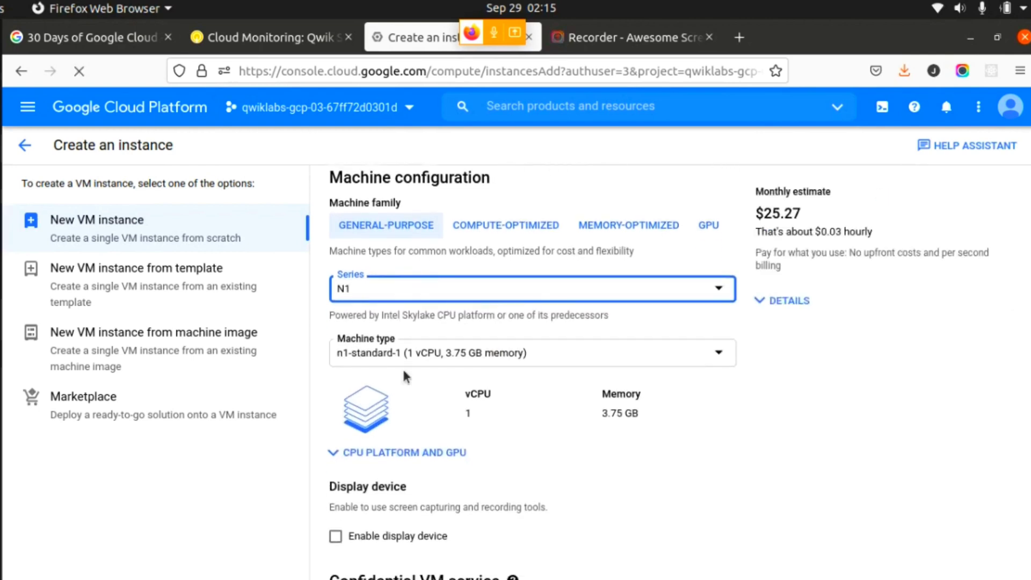
{"action": "left_click", "coordinate": [265, 50]}
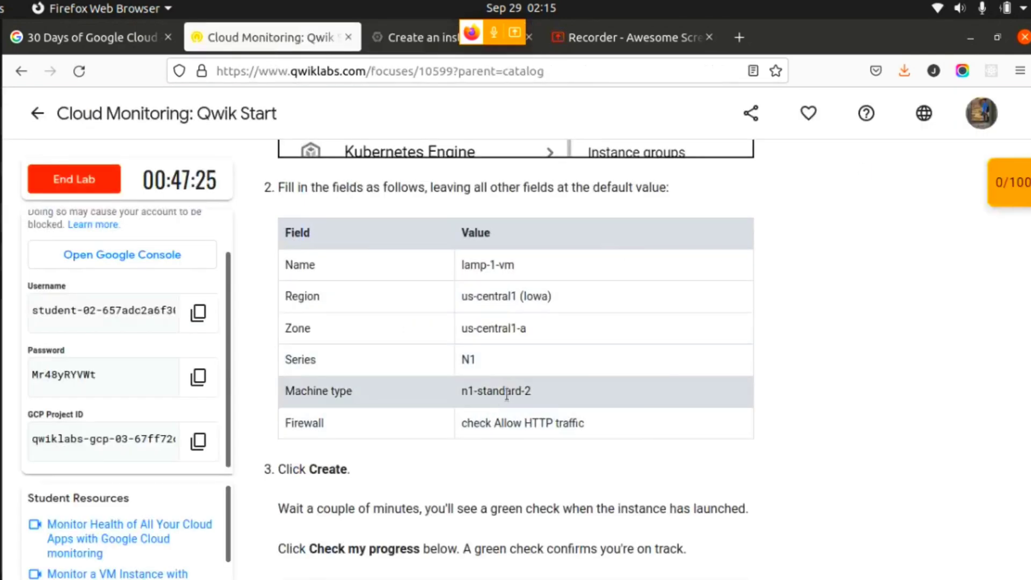
{"action": "left_click", "coordinate": [408, 34]}
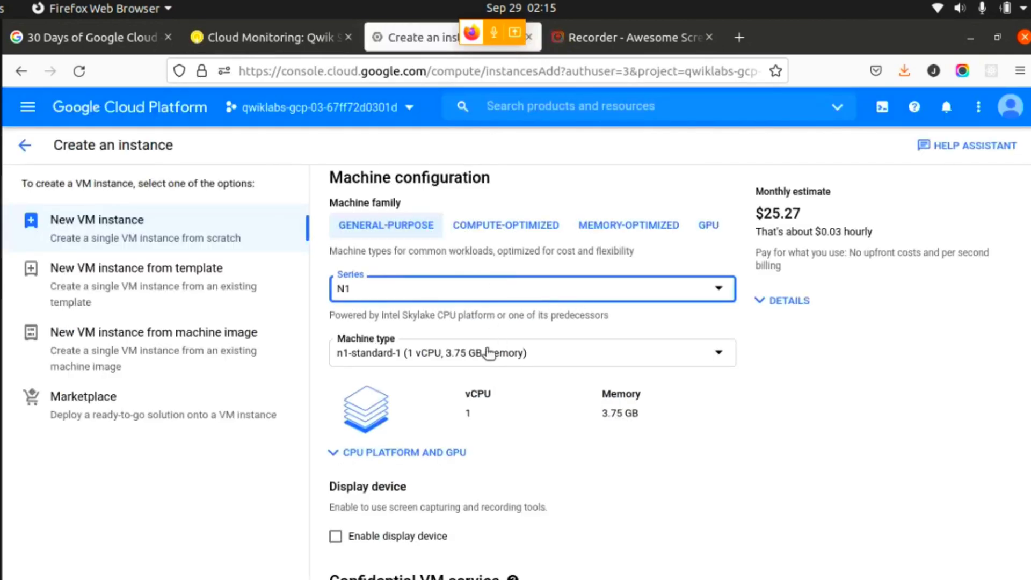
{"action": "left_click", "coordinate": [488, 353]}
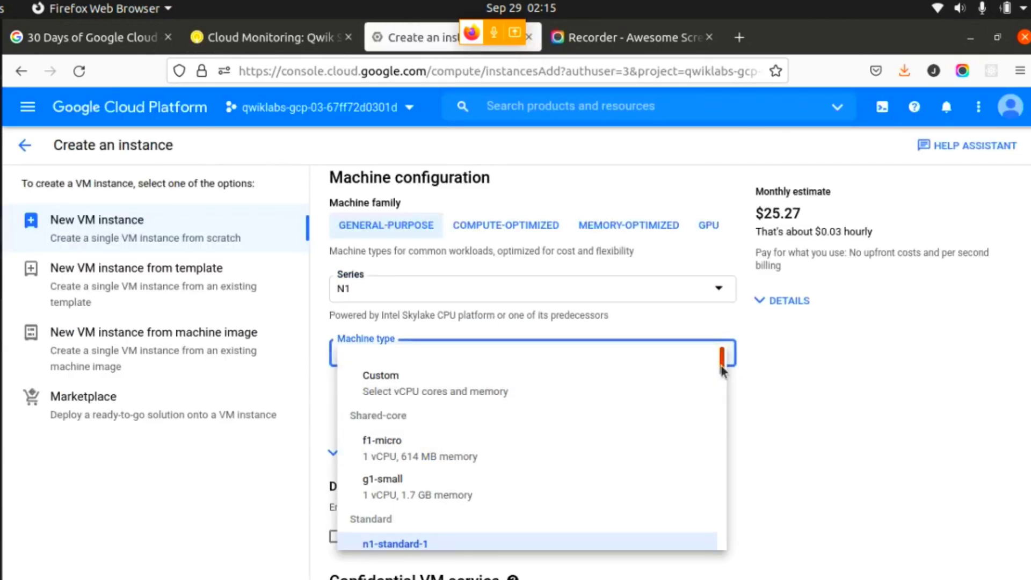
{"action": "scroll", "coordinate": [722, 371], "scroll_direction": "down", "scroll_amount": 3}
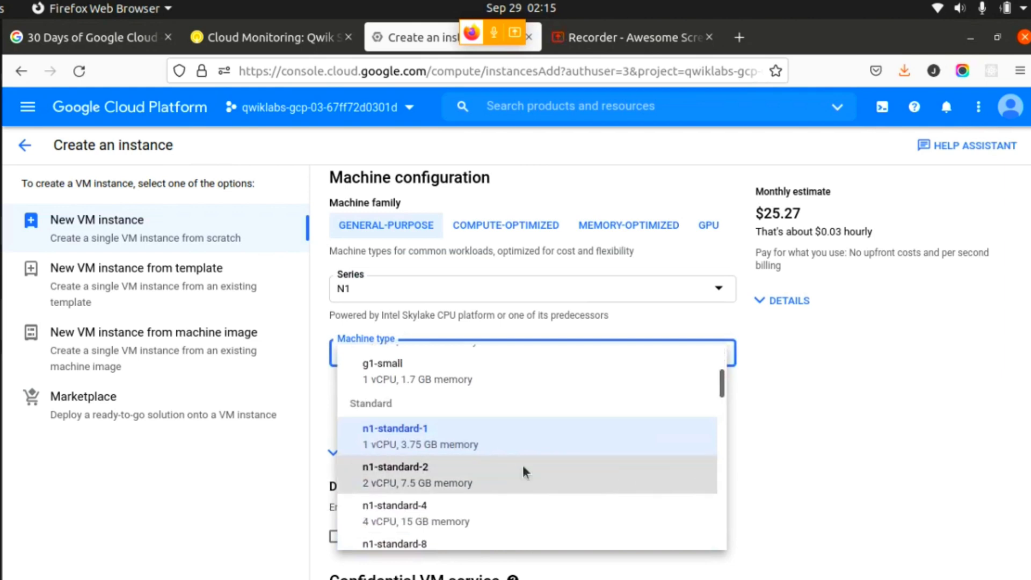
{"action": "left_click", "coordinate": [525, 472]}
{"action": "scroll", "coordinate": [901, 425], "scroll_direction": "up", "scroll_amount": 3}
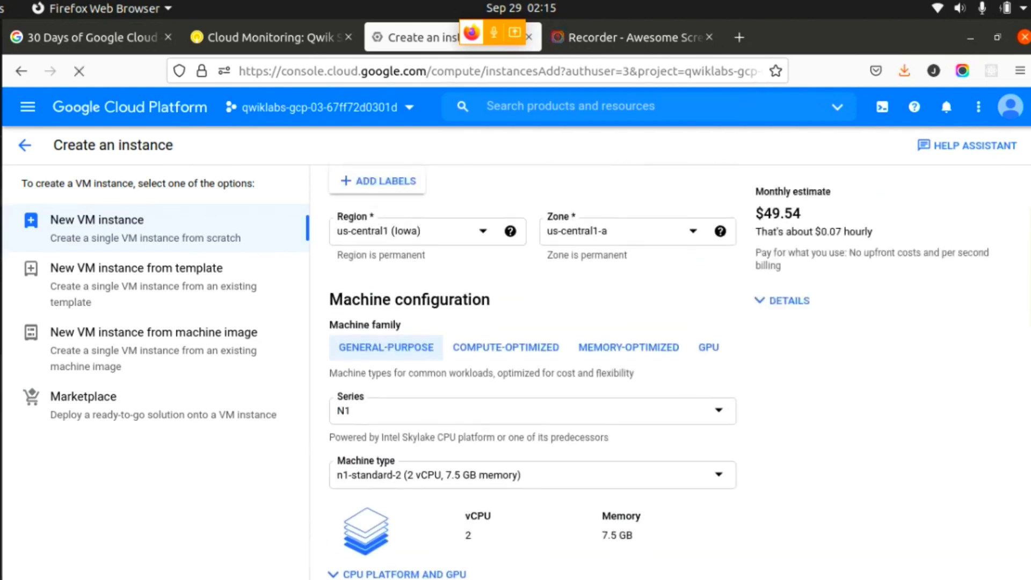
- Check the lab's firewall requirement and enable Allow HTTP traffic for the instance
{"action": "left_click", "coordinate": [276, 41]}
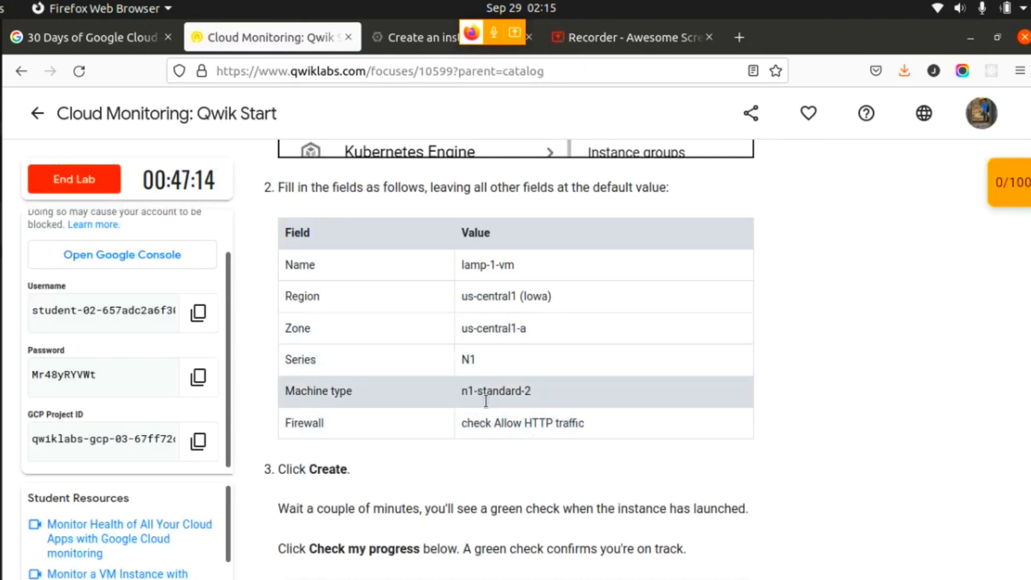
{"action": "left_click_drag", "start_coordinate": [465, 427], "coordinate": [591, 423]}
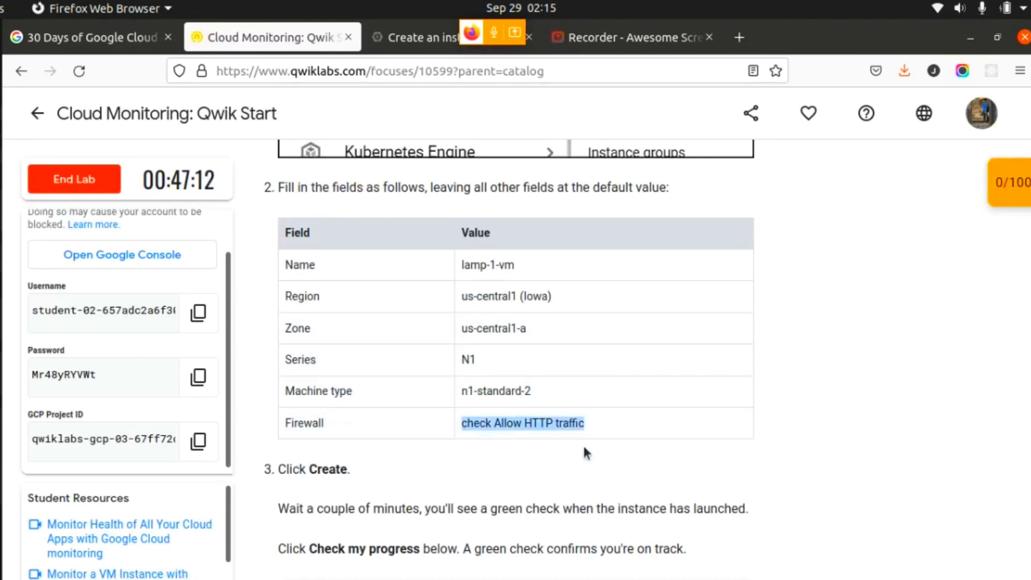
{"action": "left_click", "coordinate": [583, 446]}
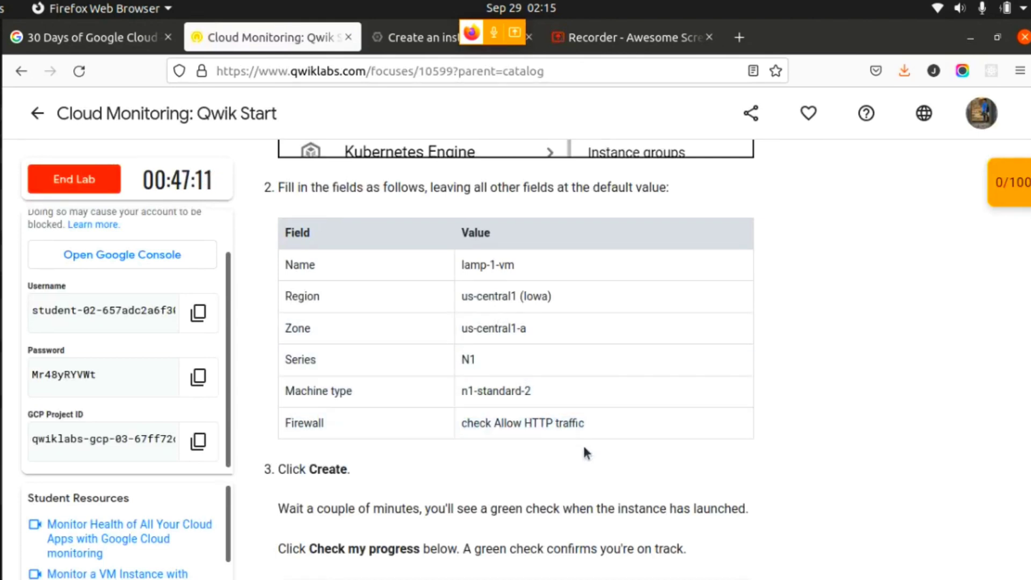
{"action": "left_click", "coordinate": [413, 37]}
{"action": "scroll", "coordinate": [980, 556], "scroll_direction": "down", "scroll_amount": 15}
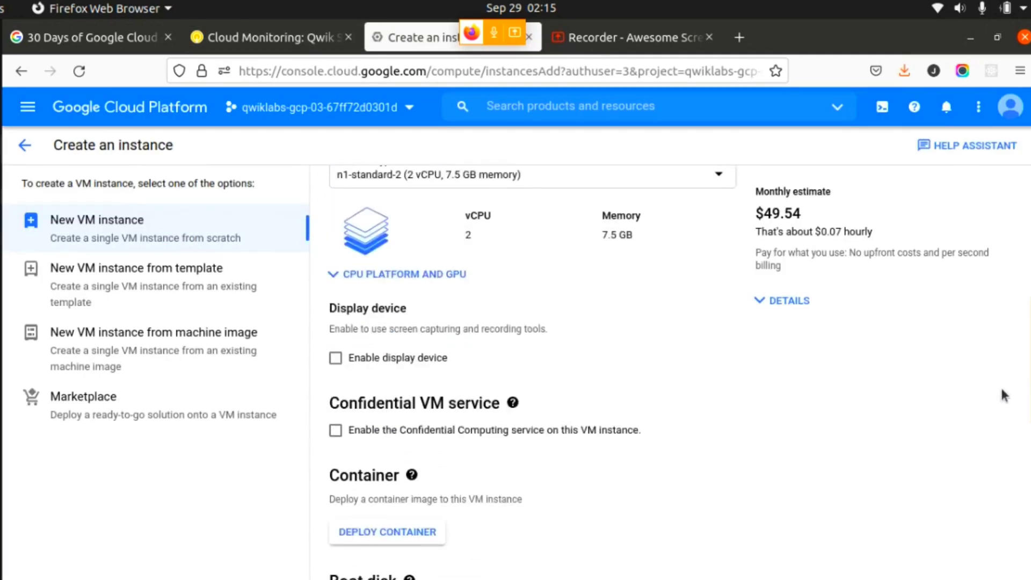
{"action": "scroll", "coordinate": [980, 556], "scroll_direction": "down", "scroll_amount": 2}
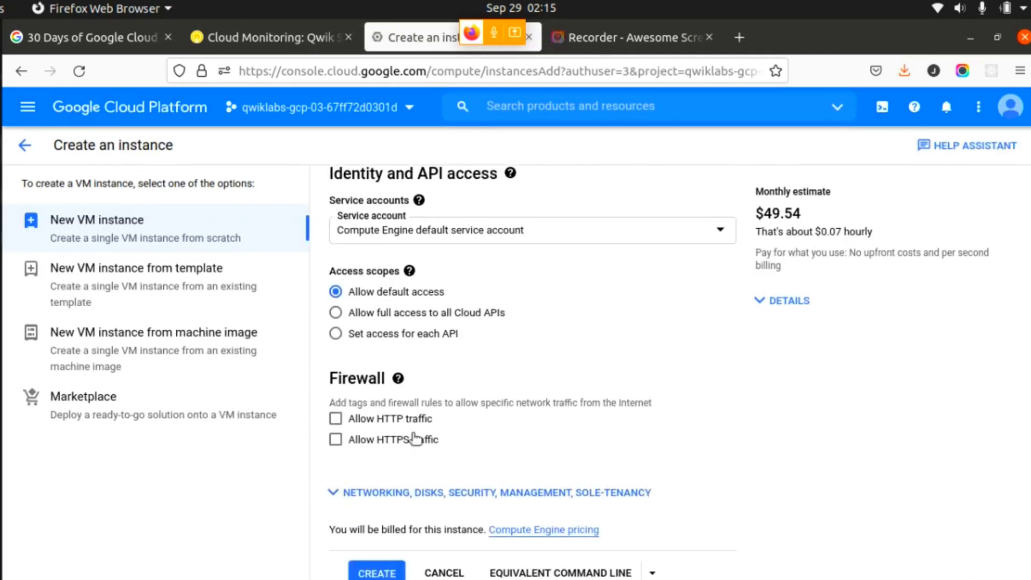
{"action": "left_click", "coordinate": [335, 418]}
- Recheck the lab's field values, create the VM instance, and dismiss the tutorial panel
{"action": "left_click", "coordinate": [261, 49]}
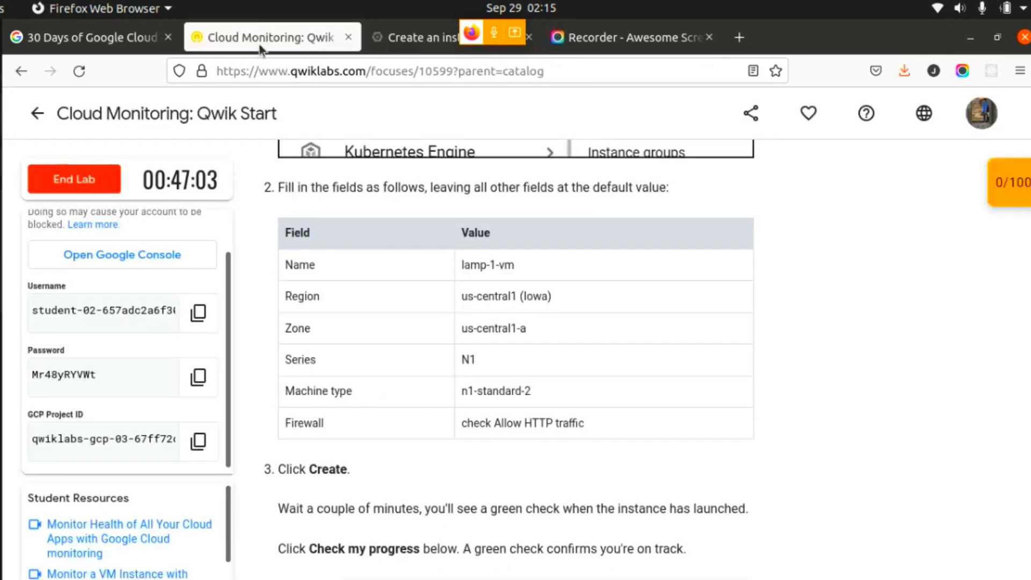
{"action": "left_click", "coordinate": [408, 38]}
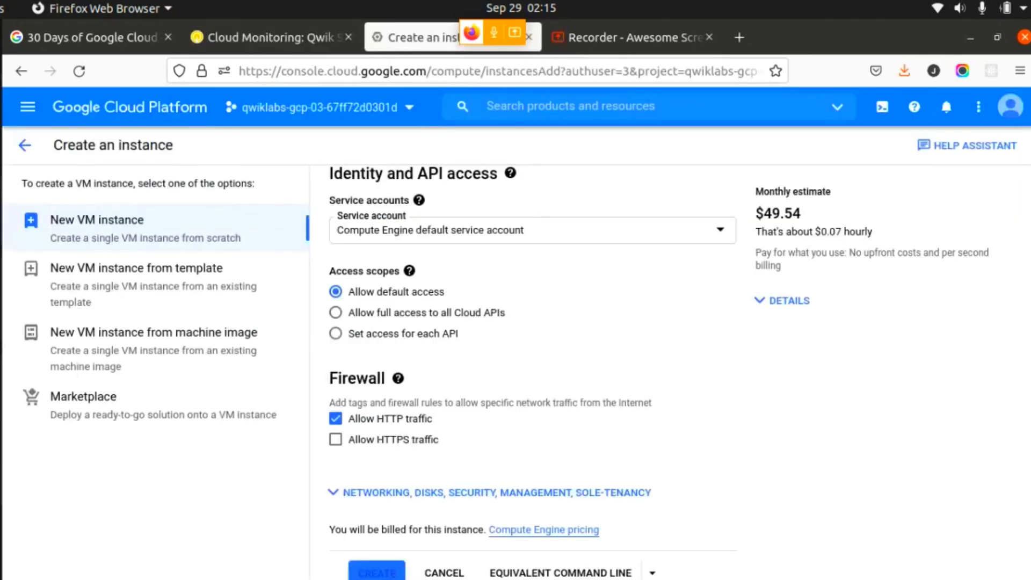
{"action": "left_click", "coordinate": [377, 572]}
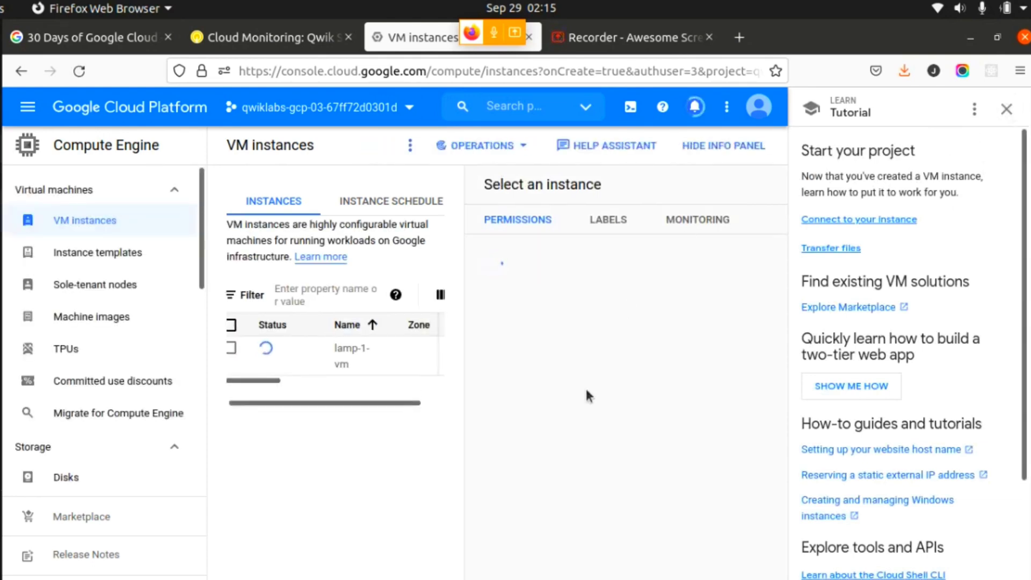
{"action": "left_click", "coordinate": [1006, 109]}
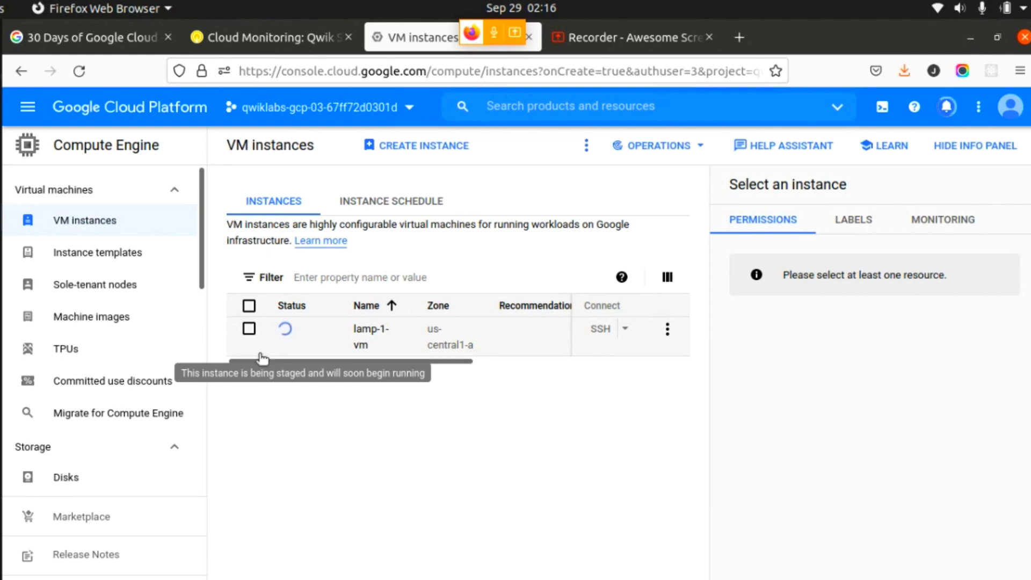
- Return to the lab page and check progress on the Create a Compute Engine instance (zone: us-central1-a) checkpoint
{"action": "left_click", "coordinate": [249, 45]}
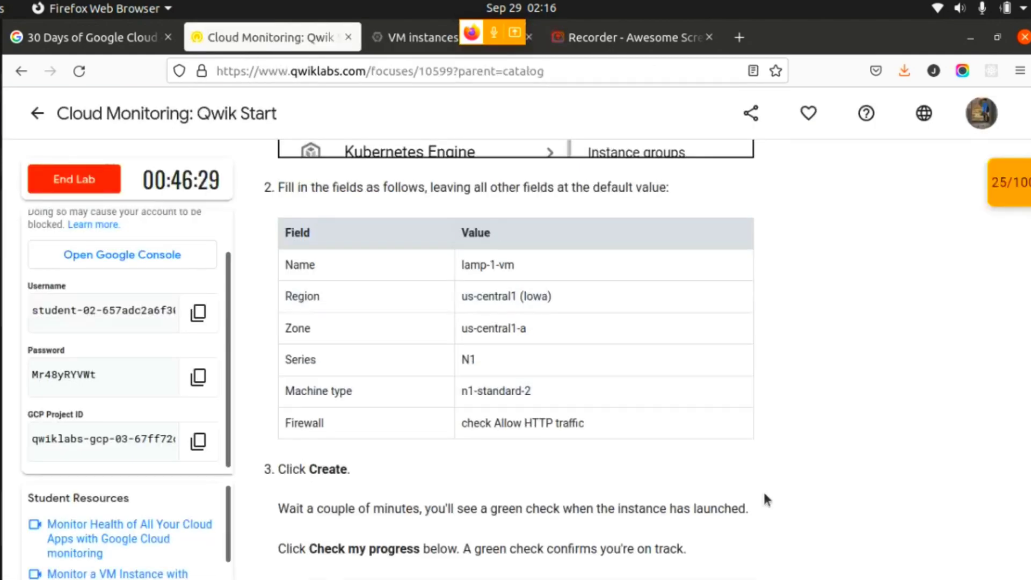
{"action": "scroll", "coordinate": [765, 499], "scroll_direction": "down", "scroll_amount": 4}
{"action": "left_click", "coordinate": [449, 456]}
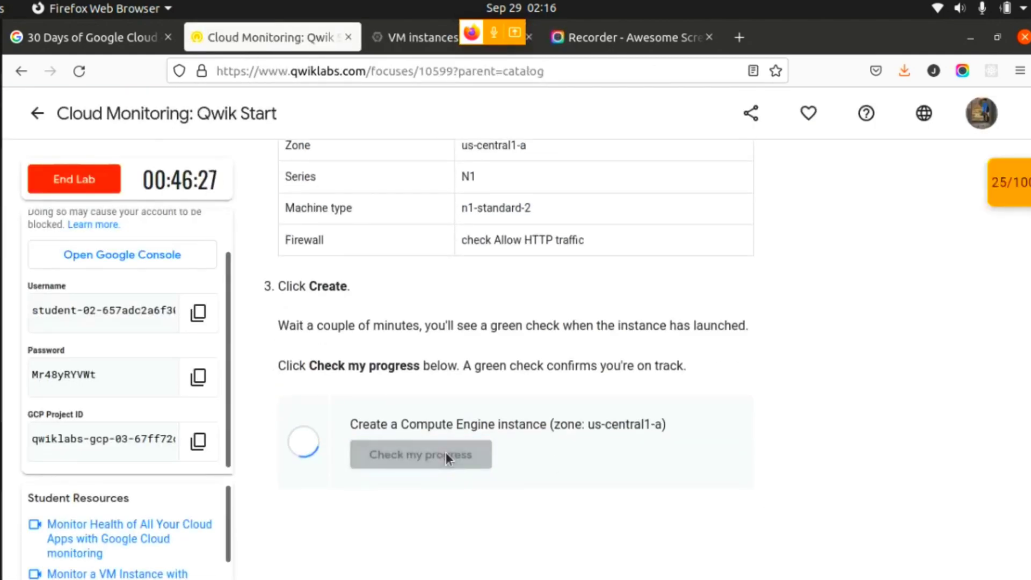
- Open an SSH terminal to lamp-1-vm as the lab directs, and return to the lab's Apache2 HTTP Server setup commands
{"action": "scroll", "coordinate": [456, 452], "scroll_direction": "down", "scroll_amount": 10}
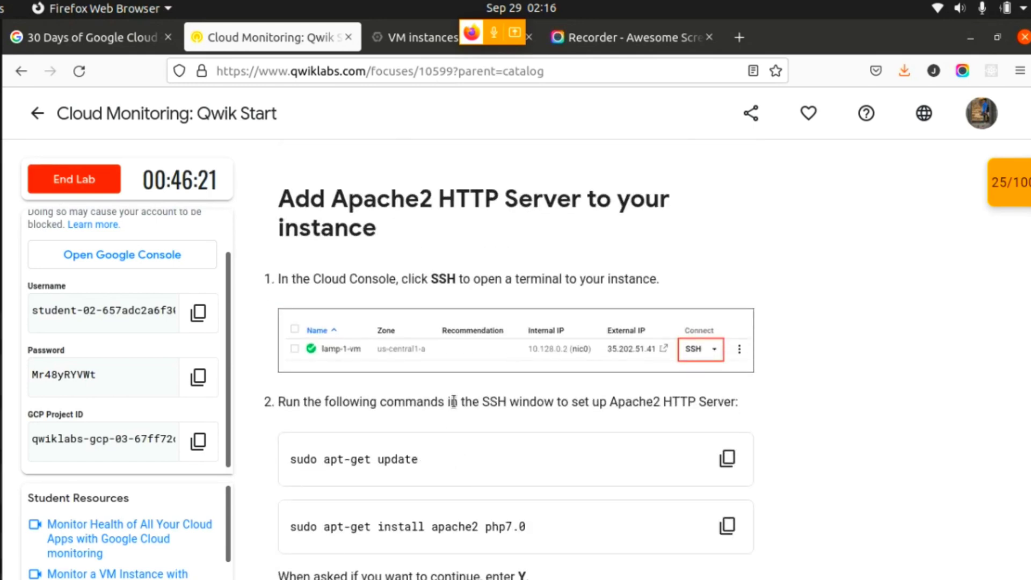
{"action": "scroll", "coordinate": [454, 401], "scroll_direction": "down", "scroll_amount": 2}
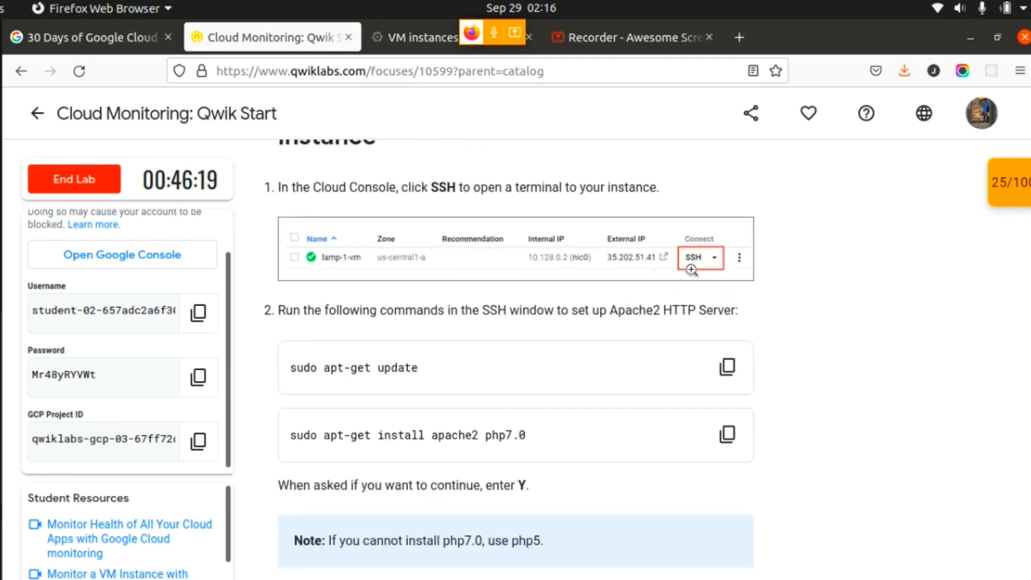
{"action": "left_click", "coordinate": [421, 37]}
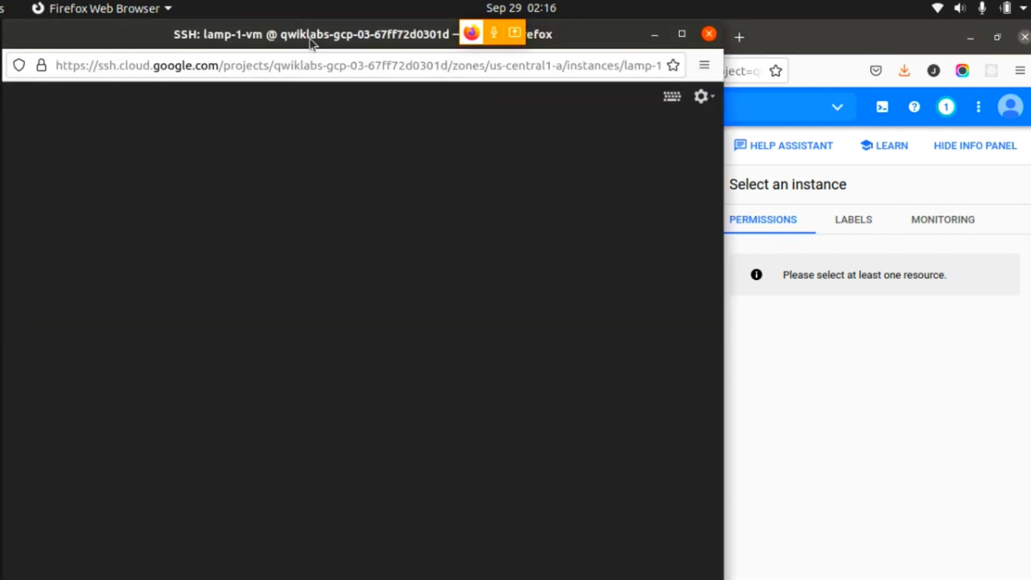
{"action": "left_click_drag", "start_coordinate": [310, 43], "coordinate": [576, 59]}
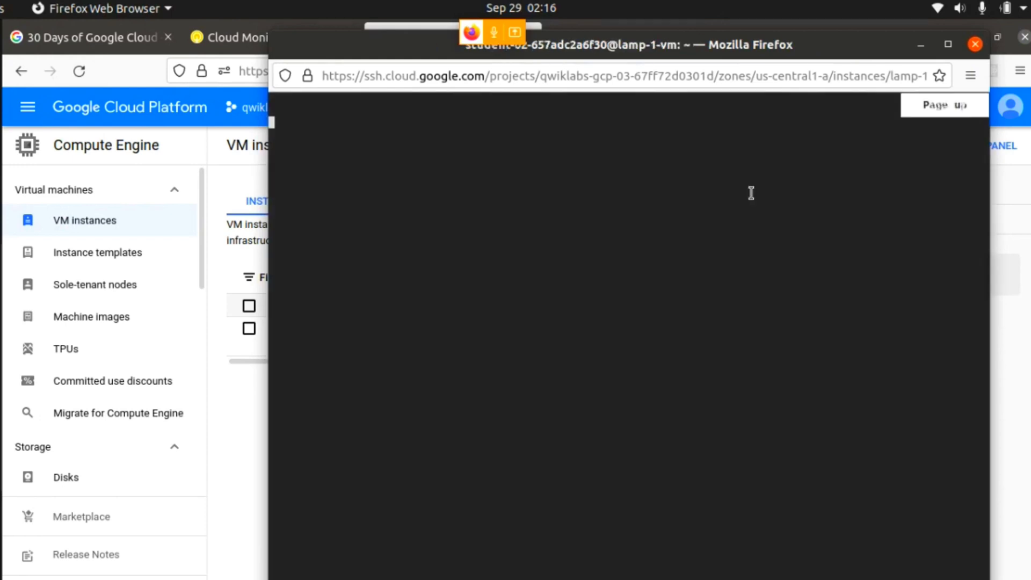
{"action": "left_click", "coordinate": [216, 46]}
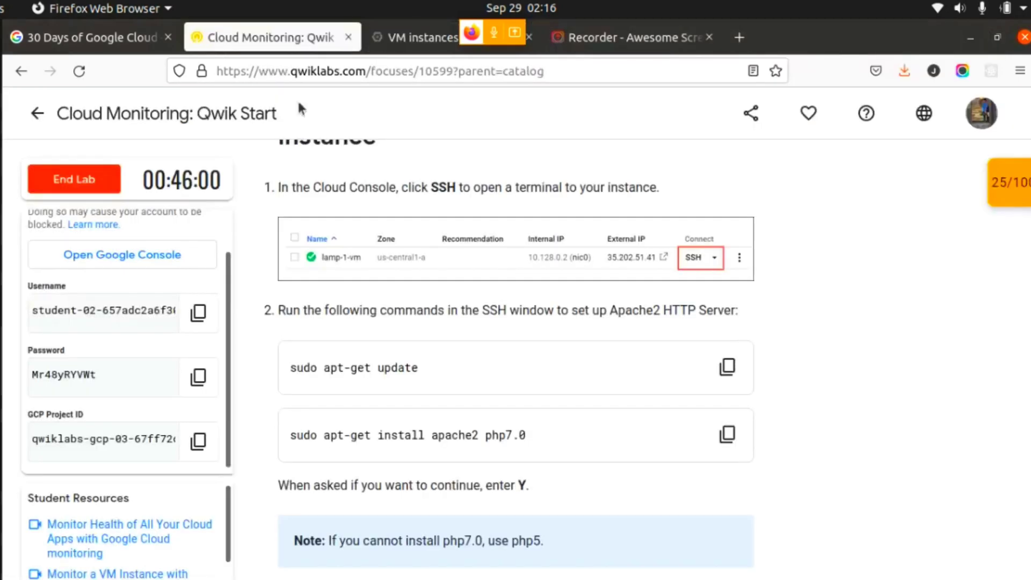
- Copy the lab's sudo apt-get update command and run it in the lamp-1-vm SSH terminal
{"action": "scroll", "coordinate": [631, 400], "scroll_direction": "down", "scroll_amount": 3}
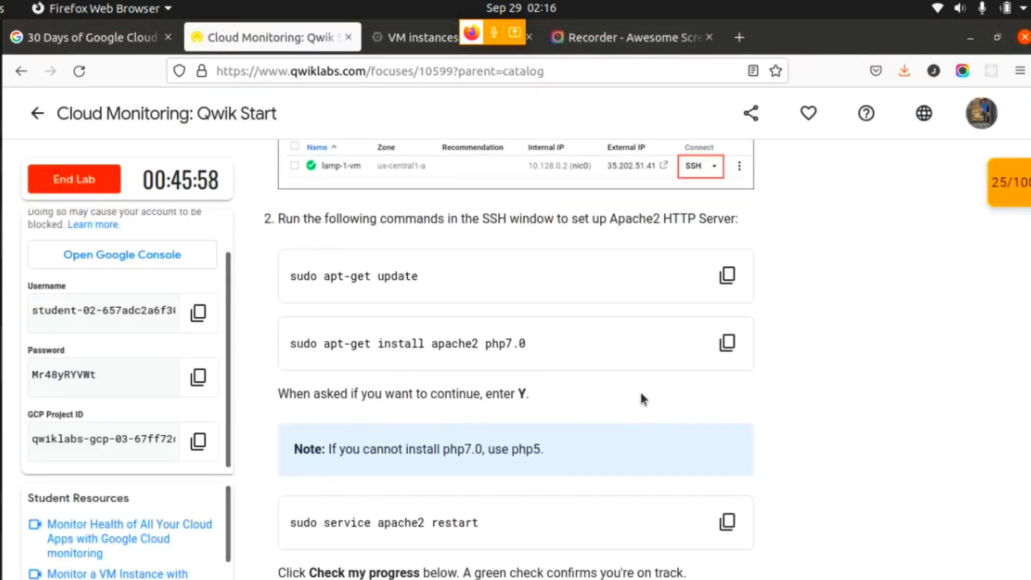
{"action": "left_click", "coordinate": [735, 273]}
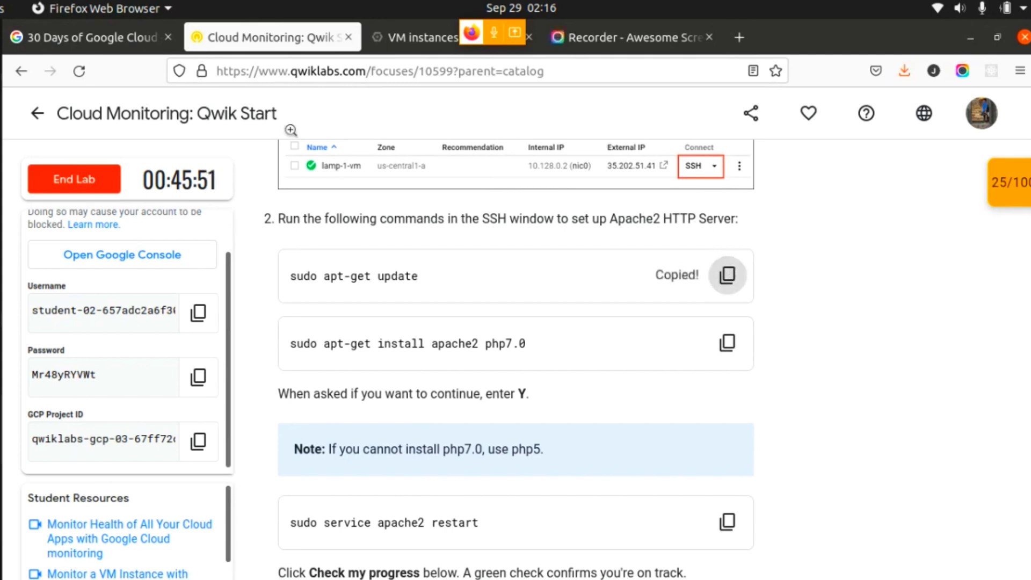
{"action": "left_click", "coordinate": [1, 47]}
{"action": "left_click", "coordinate": [98, 230]}
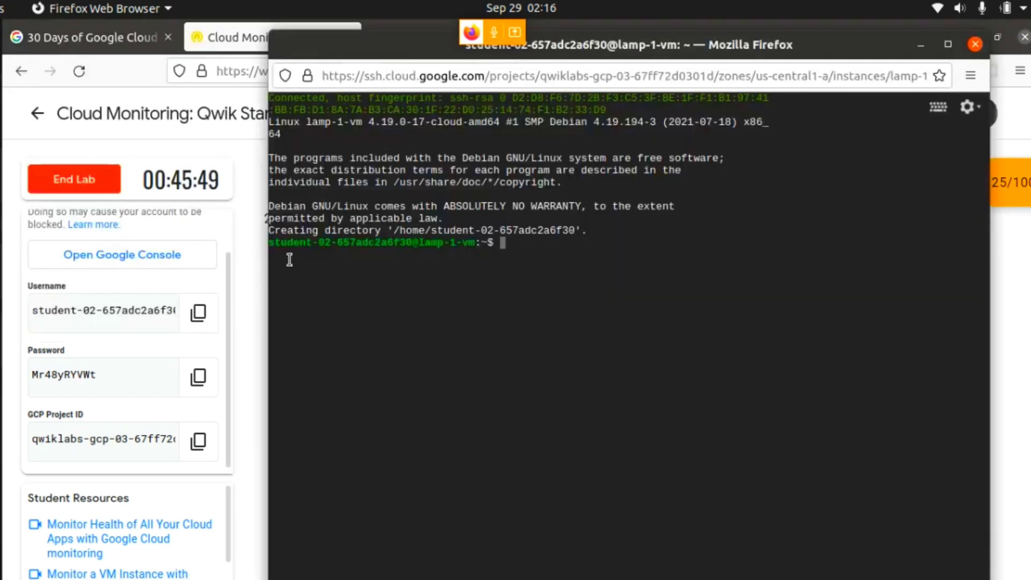
{"action": "key", "text": "ctrl+v"}
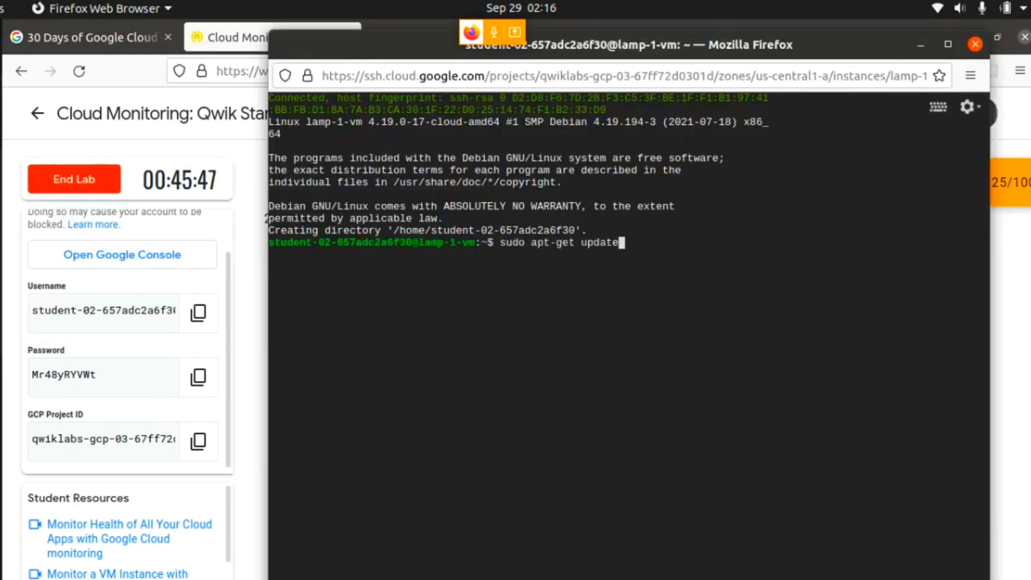
{"action": "key", "text": "Return"}
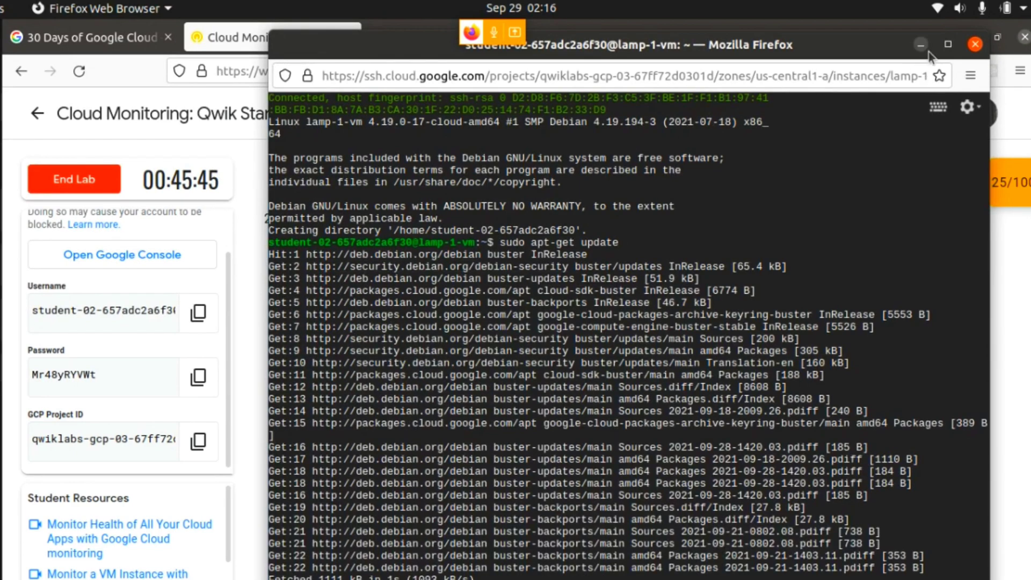
- Copy the lab's sudo apt-get install apache2 php7.0 command, run it in the SSH terminal, and confirm the installation with y
{"action": "left_click", "coordinate": [922, 45]}
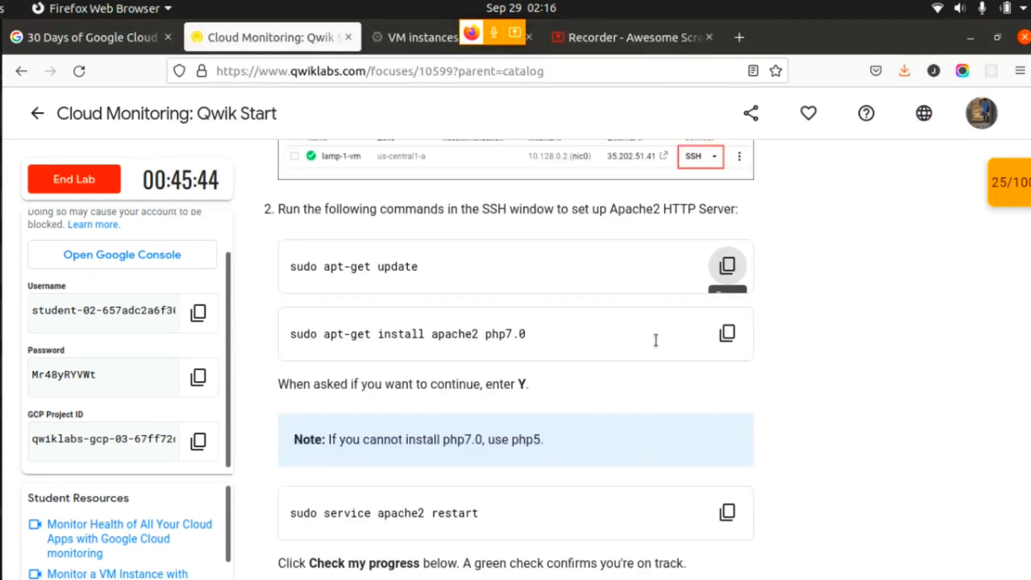
{"action": "scroll", "coordinate": [654, 338], "scroll_direction": "down", "scroll_amount": 1}
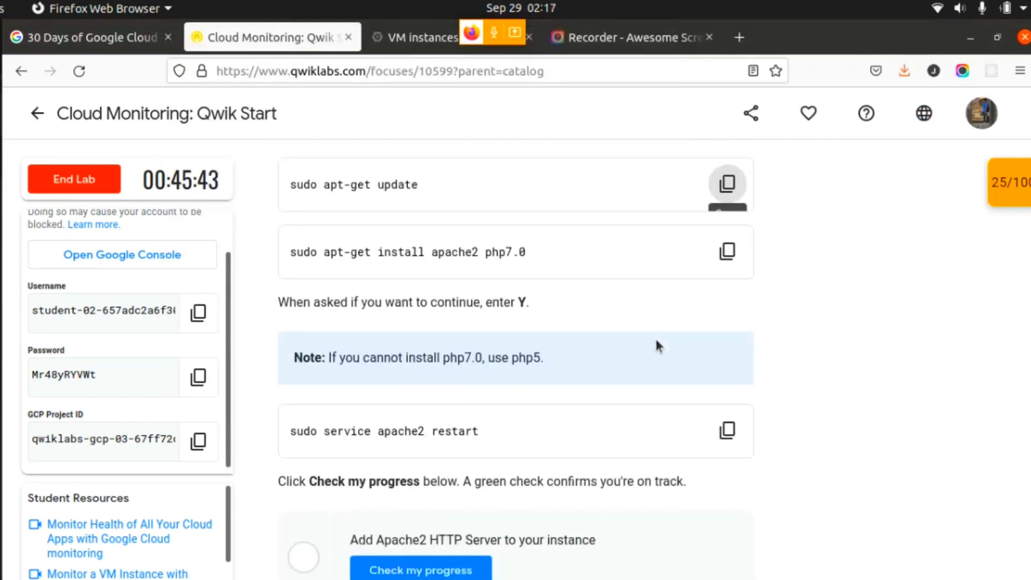
{"action": "left_click", "coordinate": [726, 251]}
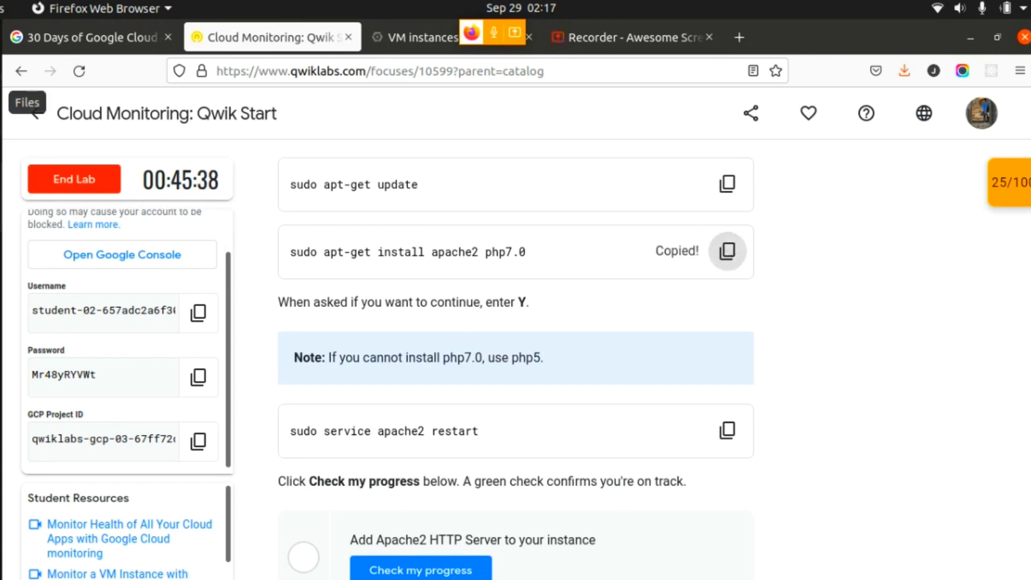
{"action": "left_click", "coordinate": [4, 43]}
{"action": "left_click", "coordinate": [69, 232]}
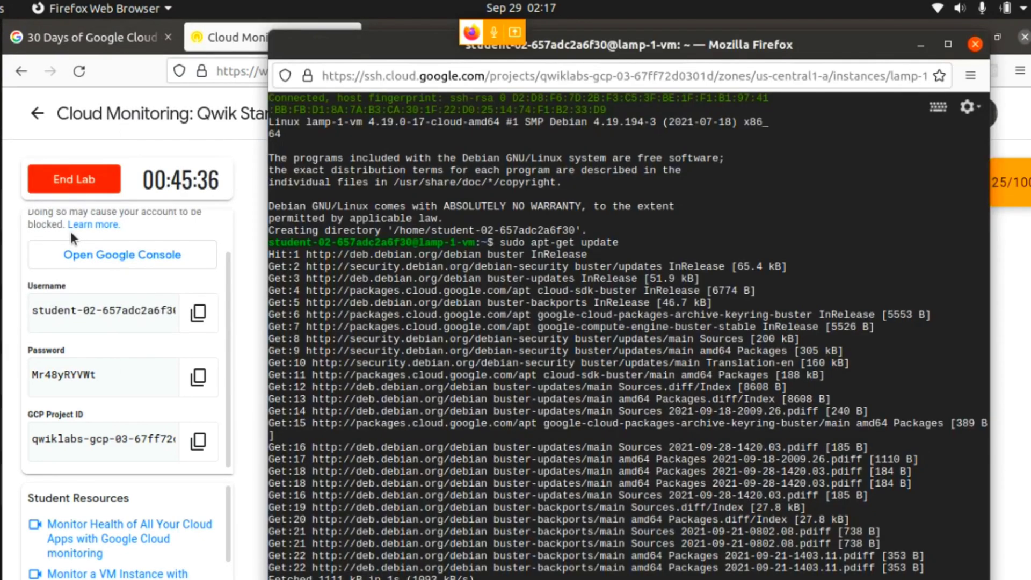
{"action": "key", "text": "ctrl+v"}
{"action": "key", "text": "Return"}
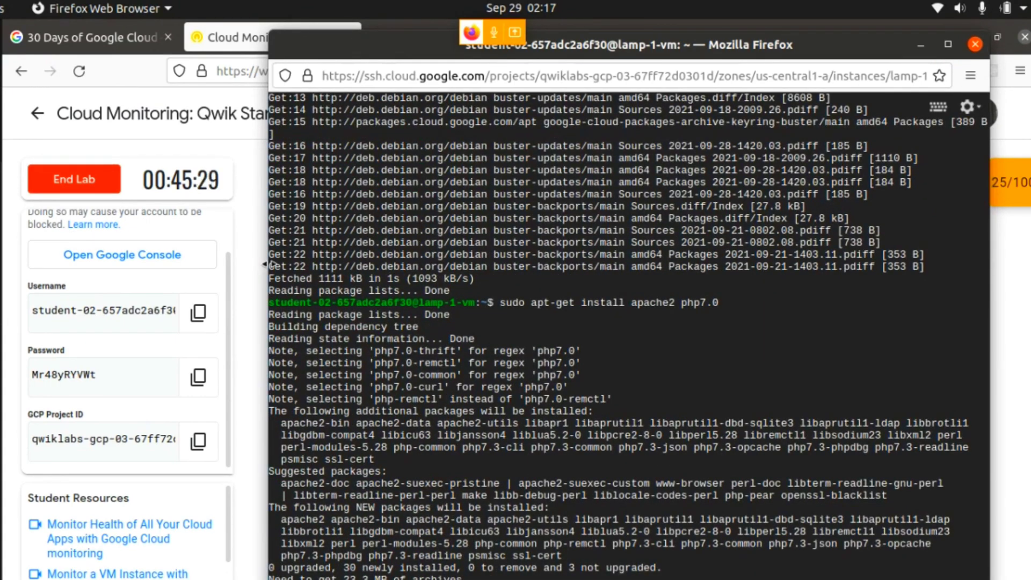
{"action": "type", "text": "y"}
{"action": "key", "text": "Return"}
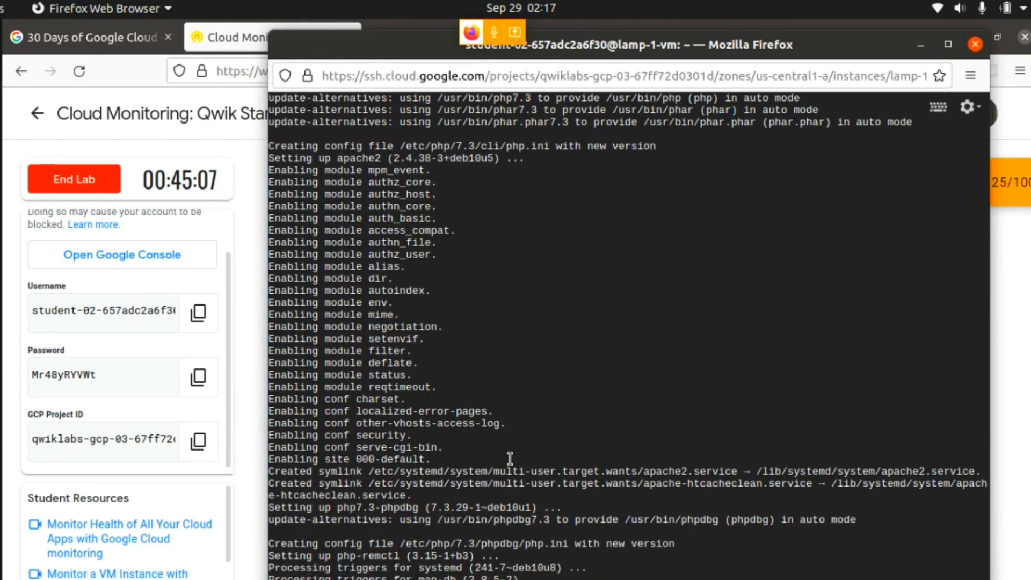
- Copy the lab's sudo service apache2 restart command and run it in the SSH terminal
{"action": "left_click", "coordinate": [927, 39]}
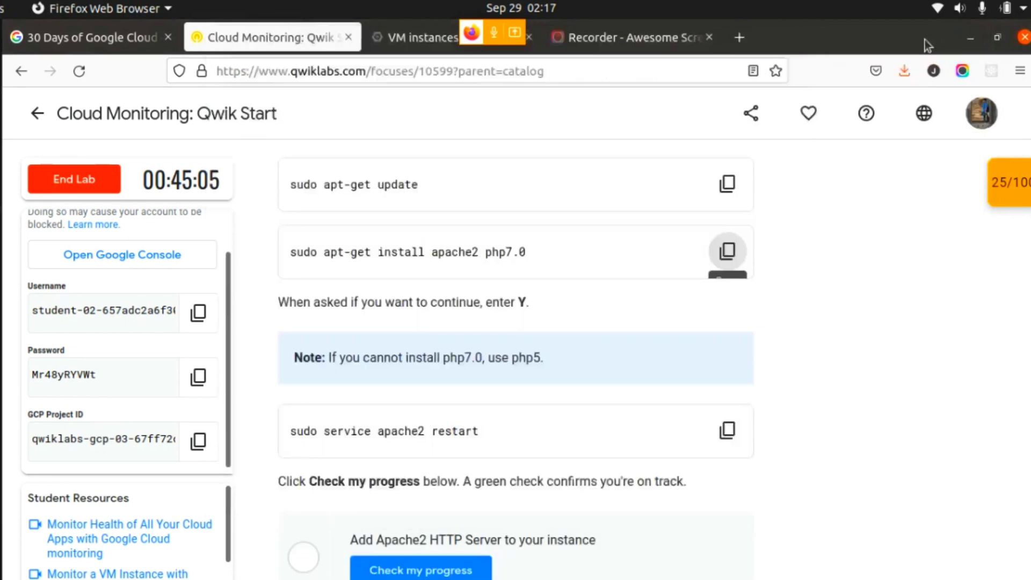
{"action": "scroll", "coordinate": [700, 437], "scroll_direction": "down", "scroll_amount": 2}
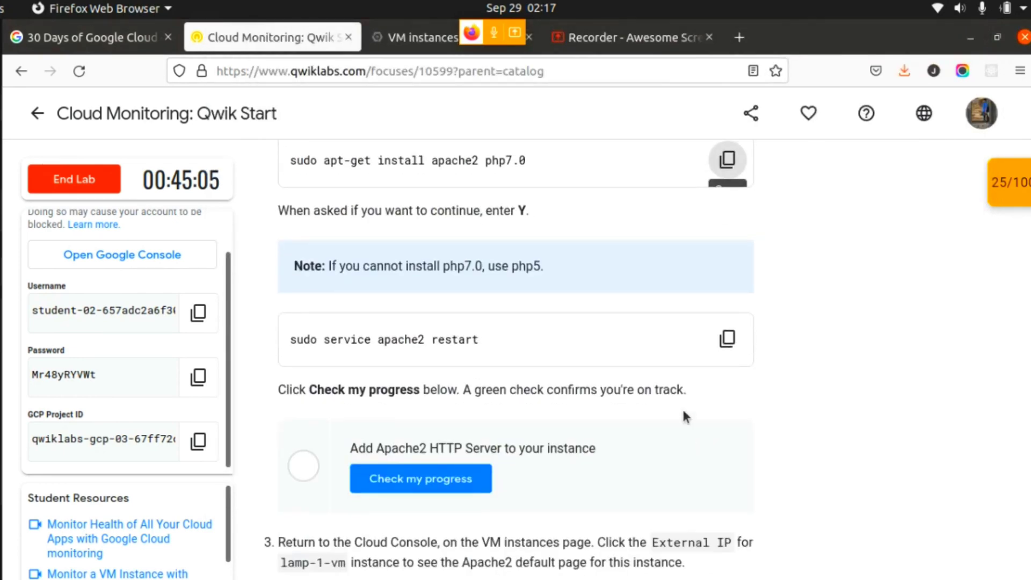
{"action": "left_click", "coordinate": [735, 344]}
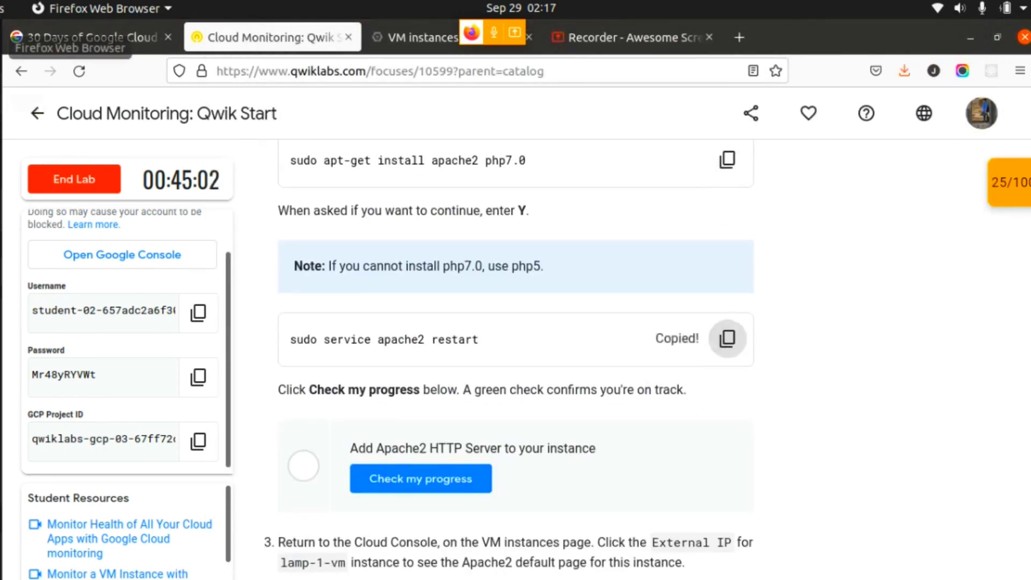
{"action": "left_click", "coordinate": [1, 47]}
{"action": "left_click", "coordinate": [131, 269]}
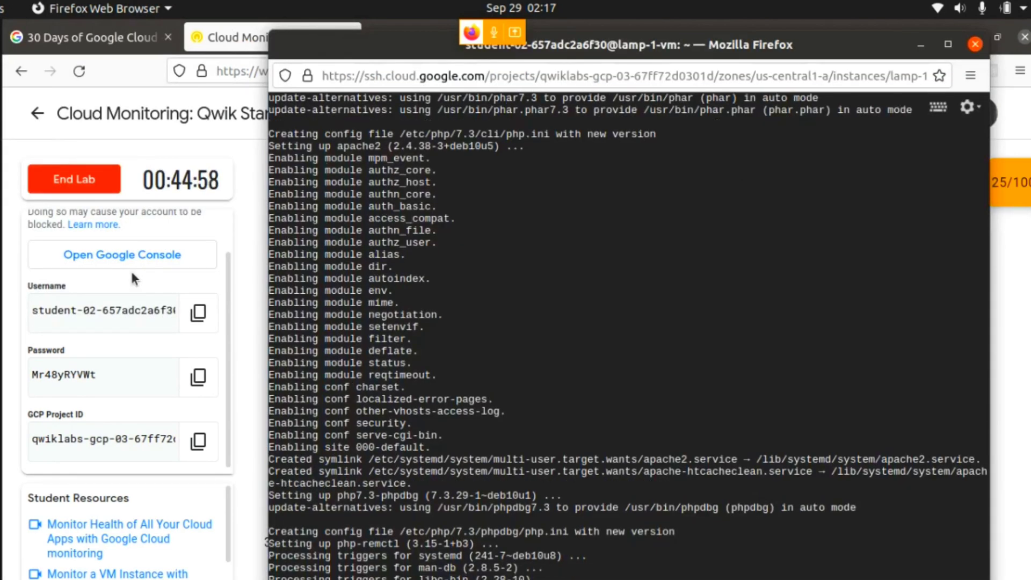
- Return to the lab page, check progress on Add Apache2 HTTP Server to your instance, and review the checkpoint scores
{"action": "left_click", "coordinate": [214, 146]}
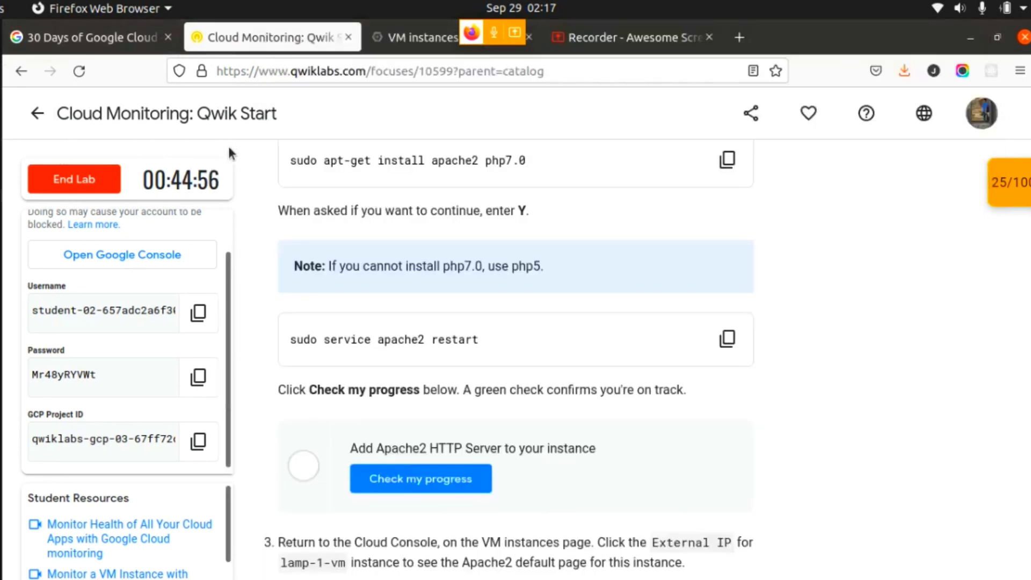
{"action": "left_click", "coordinate": [431, 487]}
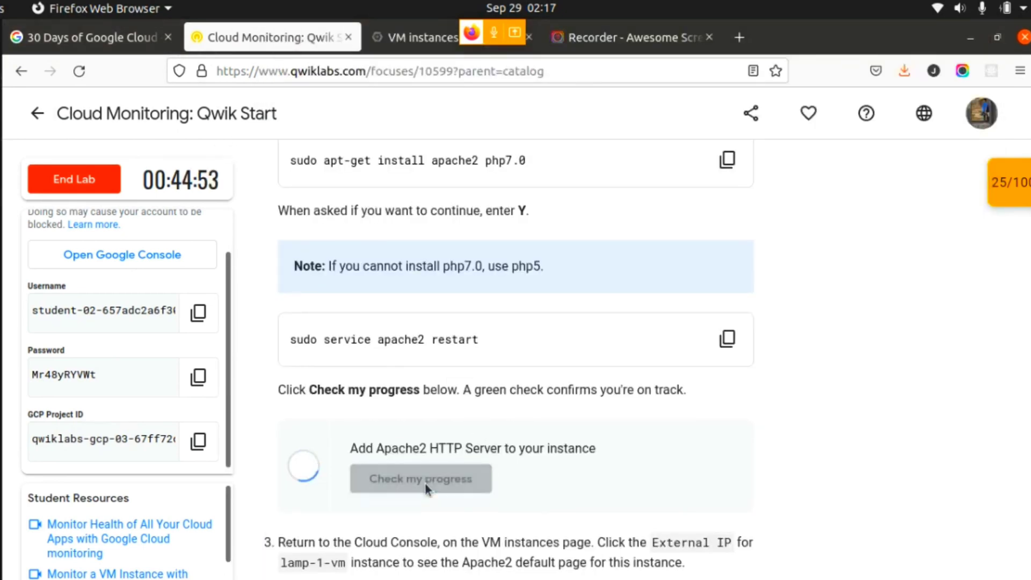
{"action": "scroll", "coordinate": [425, 486], "scroll_direction": "down", "scroll_amount": 3}
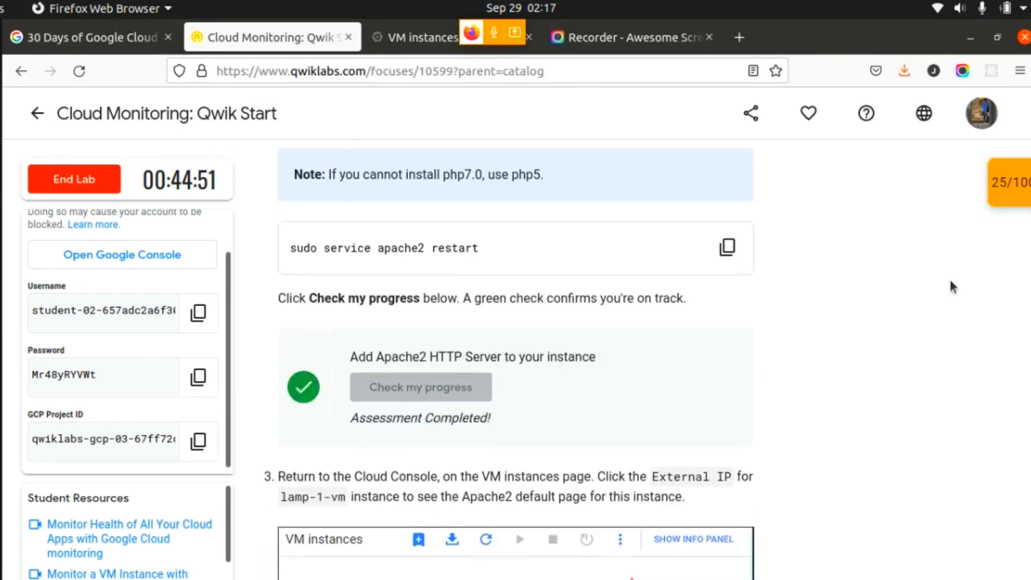
{"action": "left_click", "coordinate": [1020, 204]}
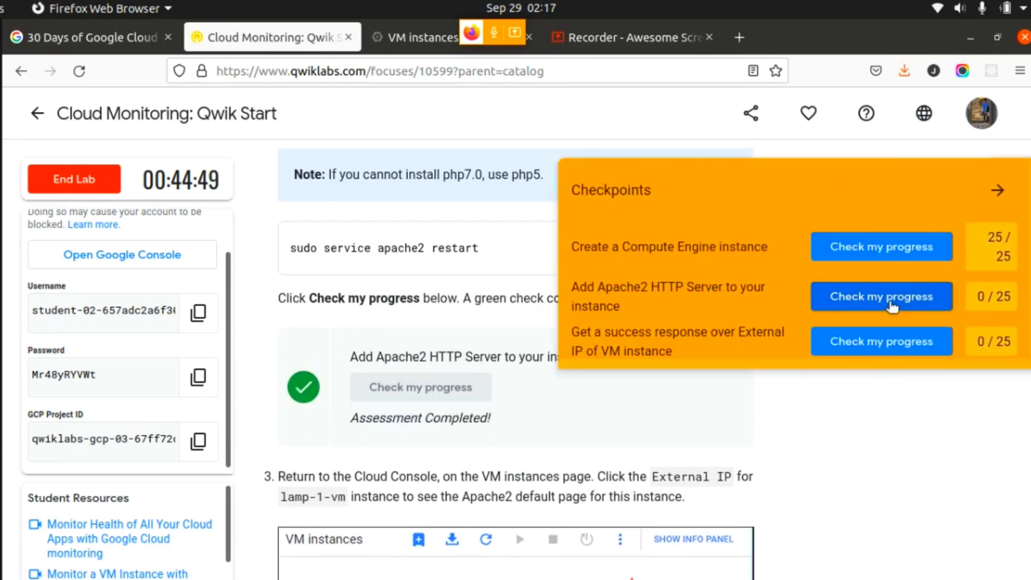
{"action": "left_click", "coordinate": [997, 190]}
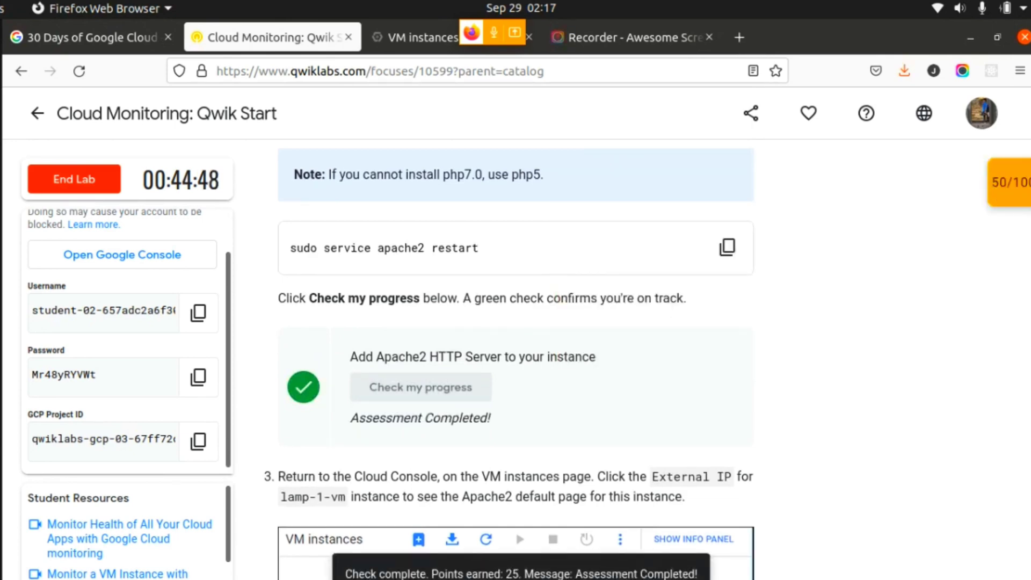
- Read the lab's External IP instruction and open lamp-1-vm's external IP from the VM instances list
{"action": "scroll", "coordinate": [997, 190], "scroll_direction": "down", "scroll_amount": 3}
{"action": "scroll", "coordinate": [515, 360], "scroll_direction": "down", "scroll_amount": 3}
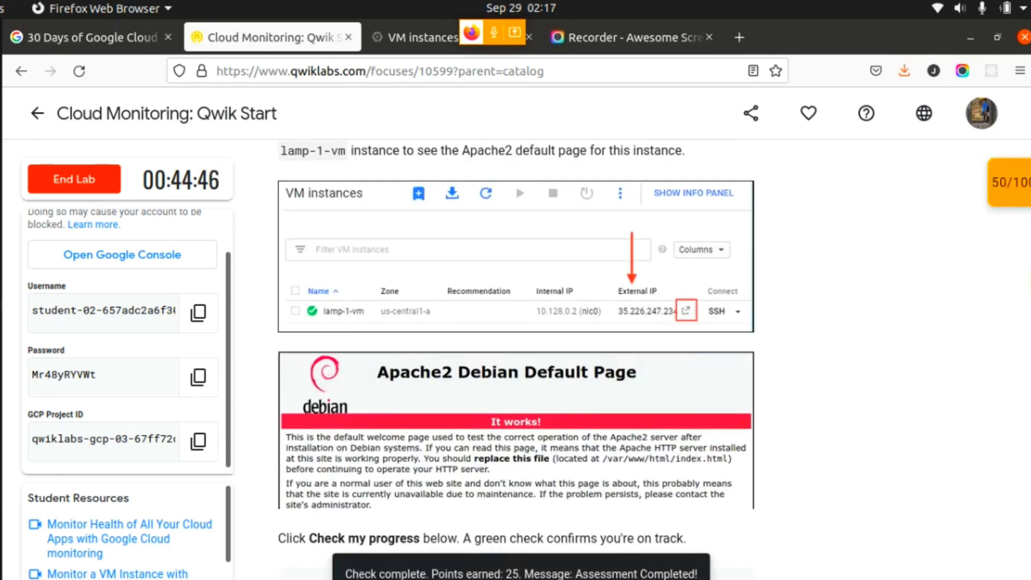
{"action": "scroll", "coordinate": [537, 245], "scroll_direction": "up", "scroll_amount": 3}
{"action": "scroll", "coordinate": [537, 245], "scroll_direction": "down", "scroll_amount": 2}
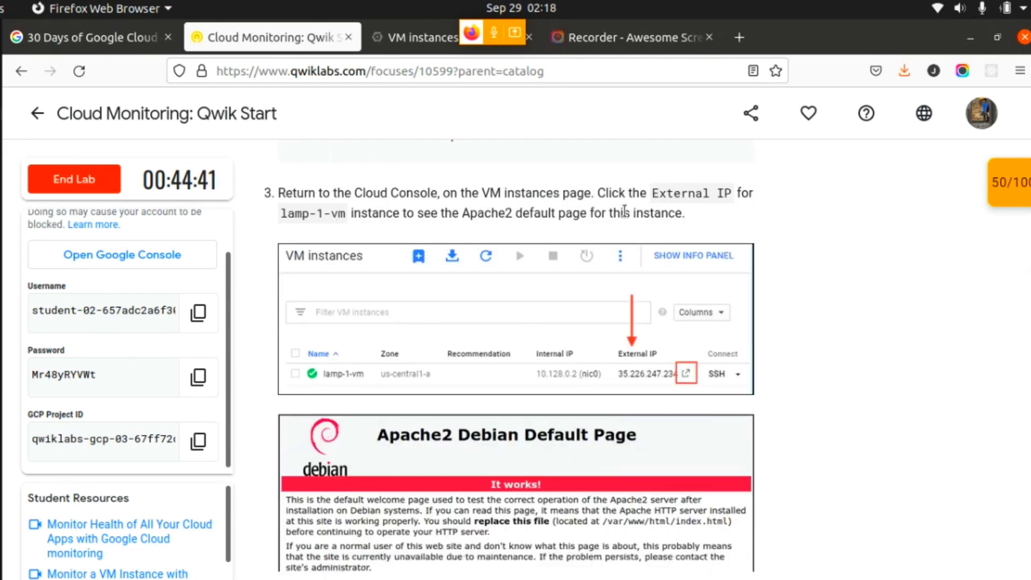
{"action": "left_click", "coordinate": [417, 39]}
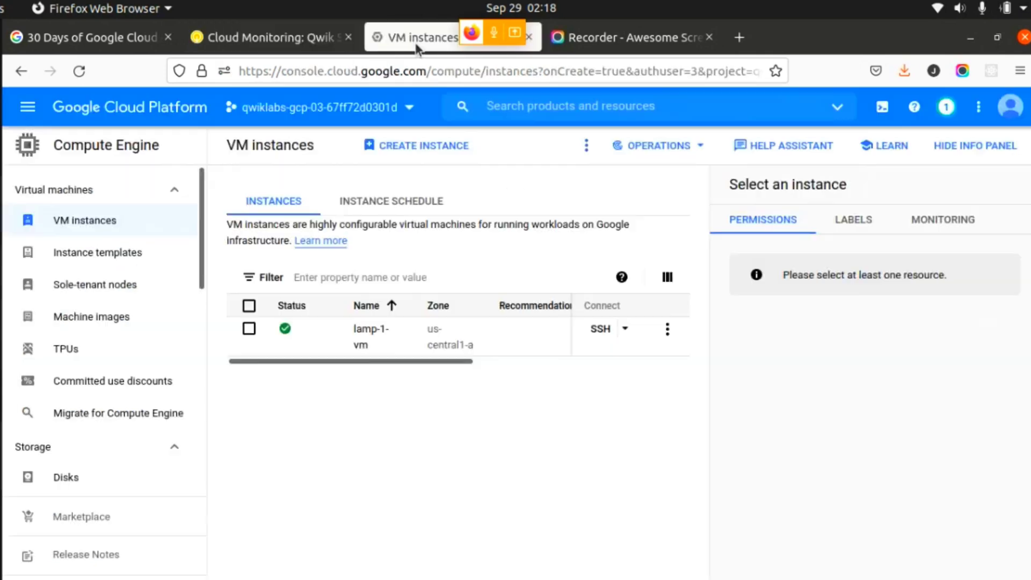
{"action": "left_click_drag", "start_coordinate": [417, 359], "coordinate": [639, 361]}
{"action": "left_click", "coordinate": [490, 332]}
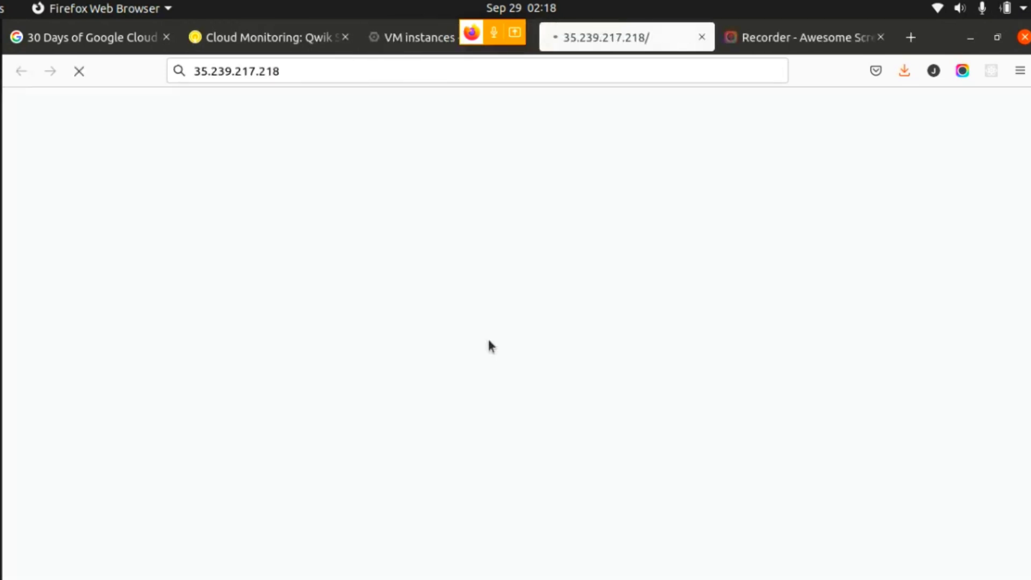
- Return to the lab page and check progress on Get a success response over External IP of VM instance
{"action": "mouse_move", "coordinate": [1029, 215]}
{"action": "left_mouse_down"}
{"action": "mouse_move", "coordinate": [1029, 448]}
{"action": "mouse_move", "coordinate": [1029, 212]}
{"action": "left_mouse_up"}
{"action": "left_click", "coordinate": [257, 37]}
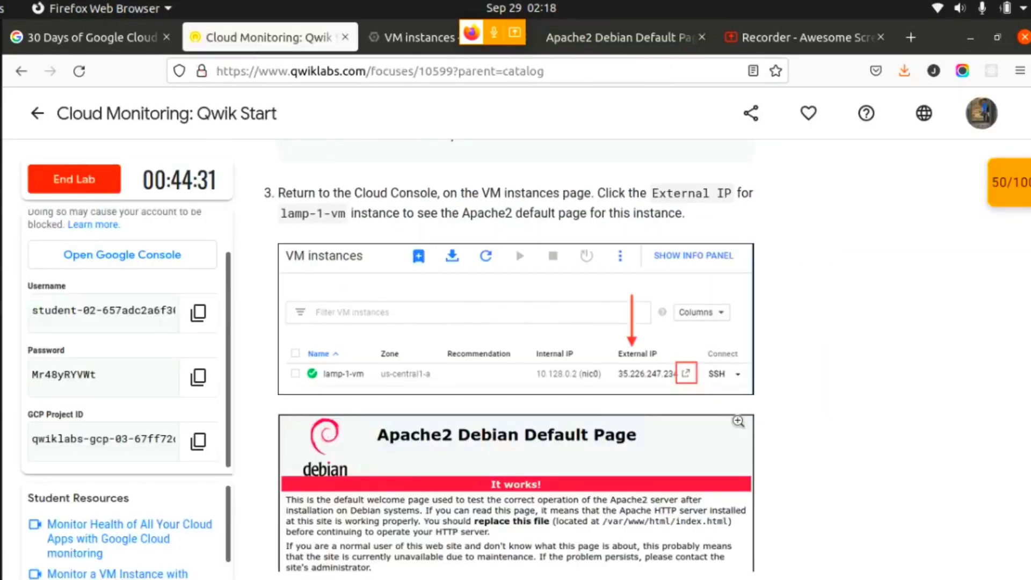
{"action": "scroll", "coordinate": [743, 435], "scroll_direction": "down", "scroll_amount": 5}
{"action": "left_click", "coordinate": [373, 410]}
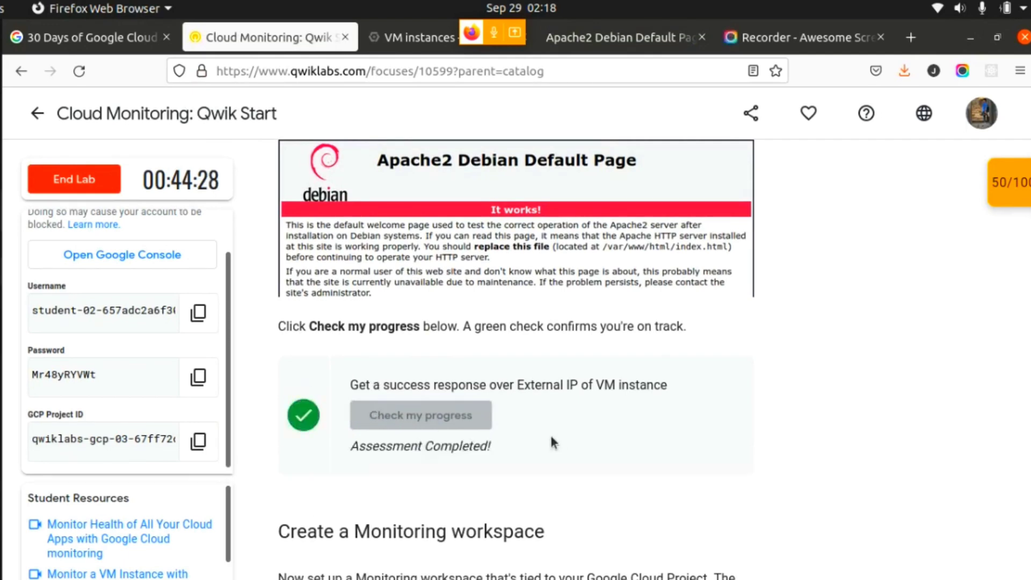
{"action": "left_click", "coordinate": [1007, 205]}
{"action": "left_click", "coordinate": [1007, 205]}
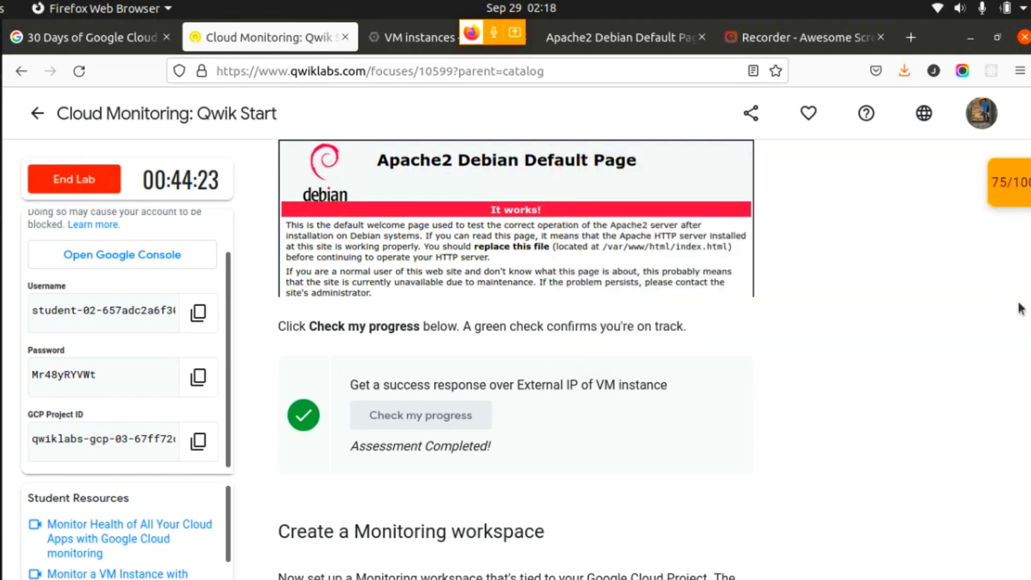
- Read the lab's Create a Monitoring workspace instructions and open Monitoring in the Cloud Console
{"action": "scroll", "coordinate": [1018, 304], "scroll_direction": "down", "scroll_amount": 7}
{"action": "scroll", "coordinate": [515, 355], "scroll_direction": "up", "scroll_amount": 1}
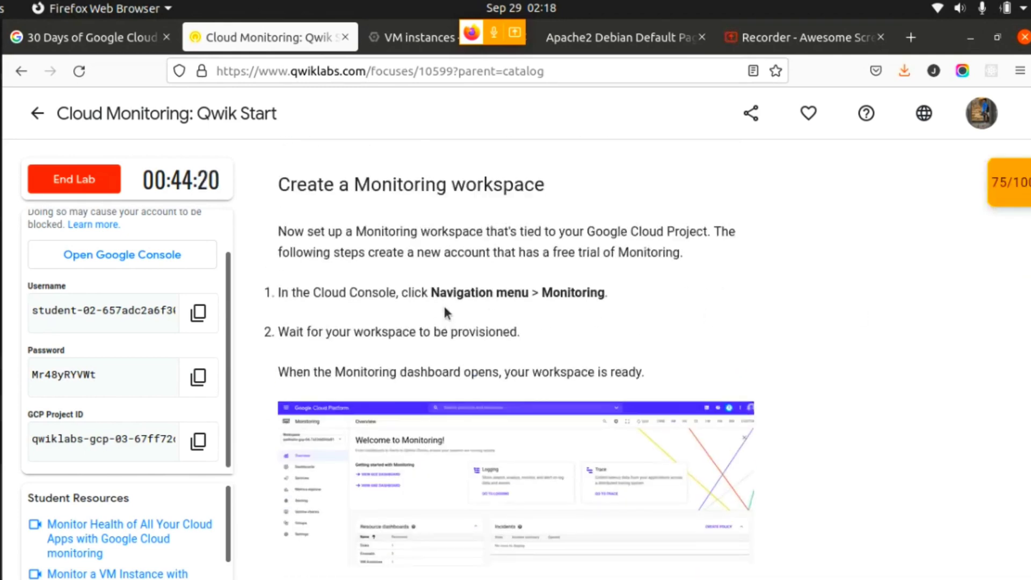
{"action": "left_click", "coordinate": [414, 37]}
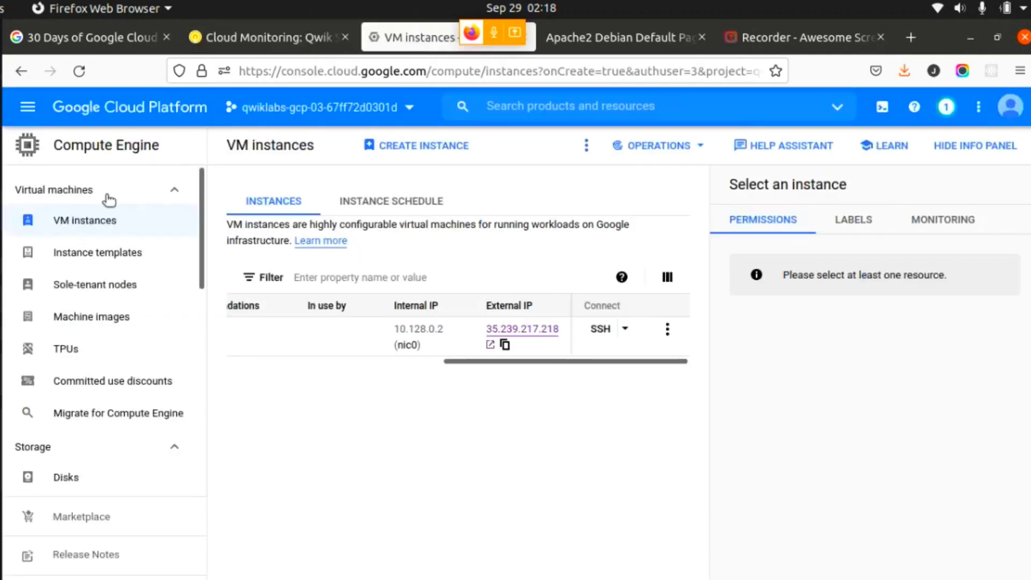
{"action": "left_click", "coordinate": [25, 108]}
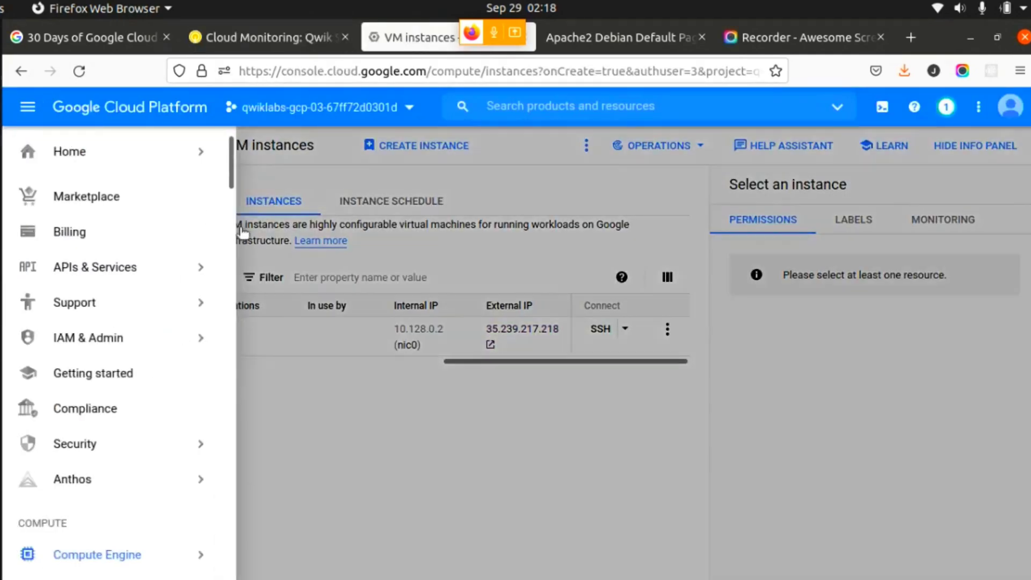
{"action": "left_click_drag", "start_coordinate": [229, 188], "coordinate": [217, 326]}
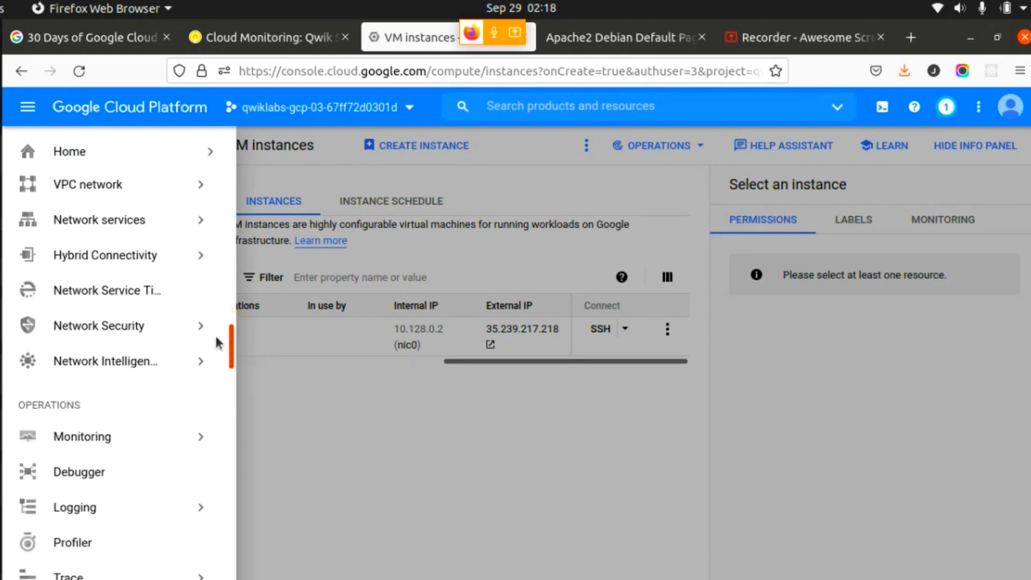
{"action": "left_click", "coordinate": [125, 439]}
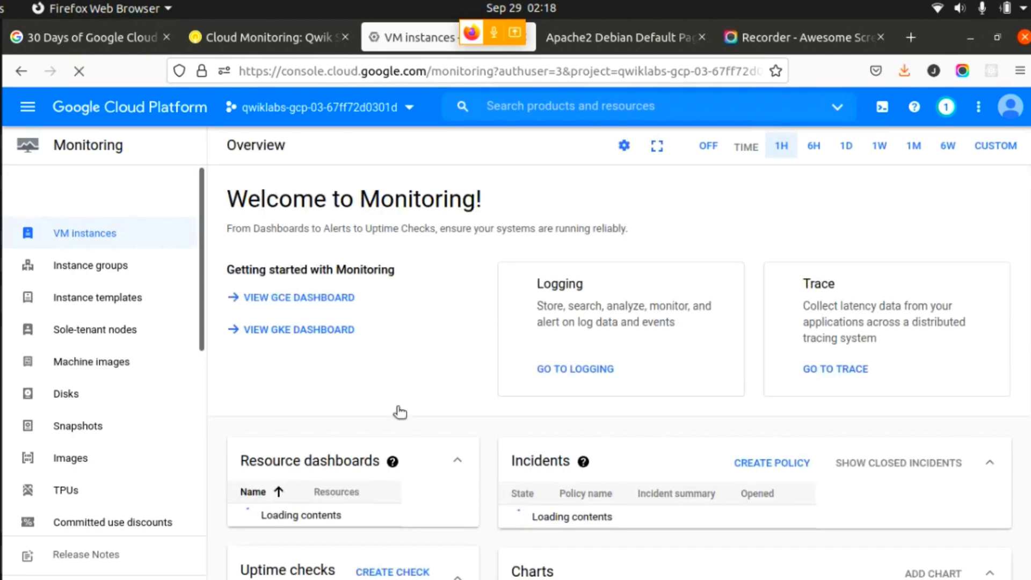
- Return to the lab page and read the Install the Monitoring and Logging agents section up to the Monitoring agent commands
{"action": "left_click", "coordinate": [261, 37]}
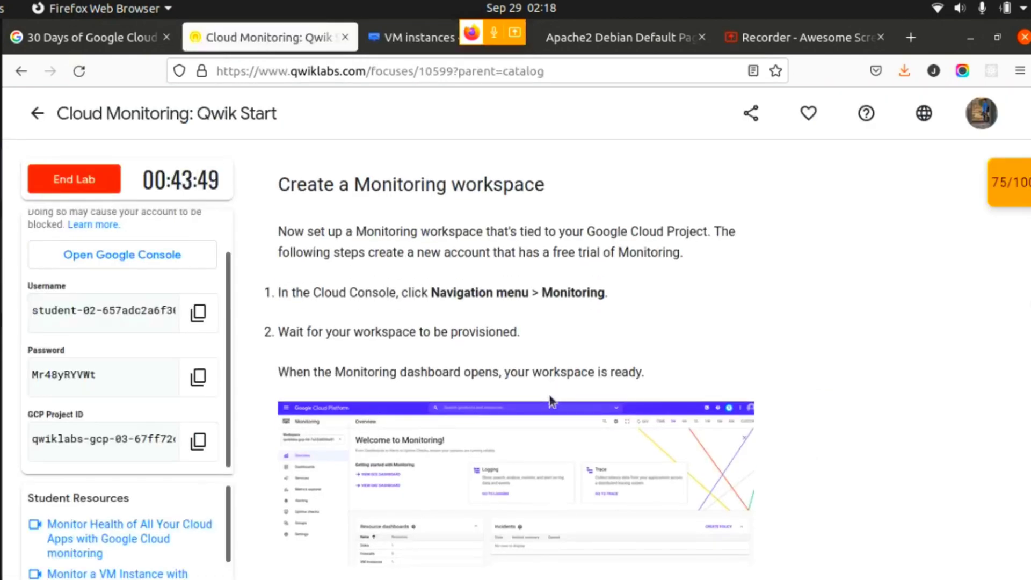
{"action": "scroll", "coordinate": [549, 392], "scroll_direction": "down", "scroll_amount": 2}
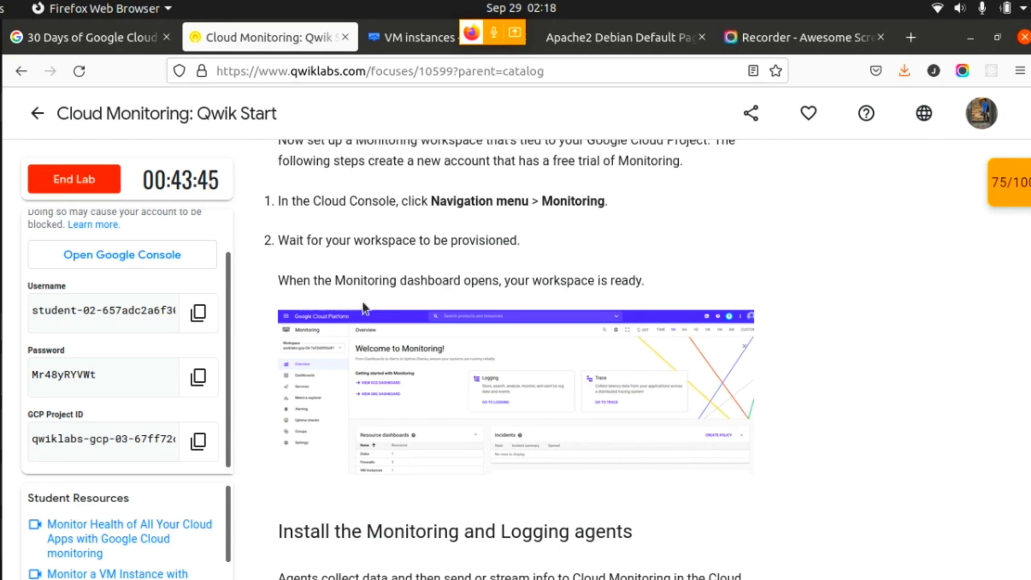
{"action": "scroll", "coordinate": [364, 308], "scroll_direction": "down", "scroll_amount": 3}
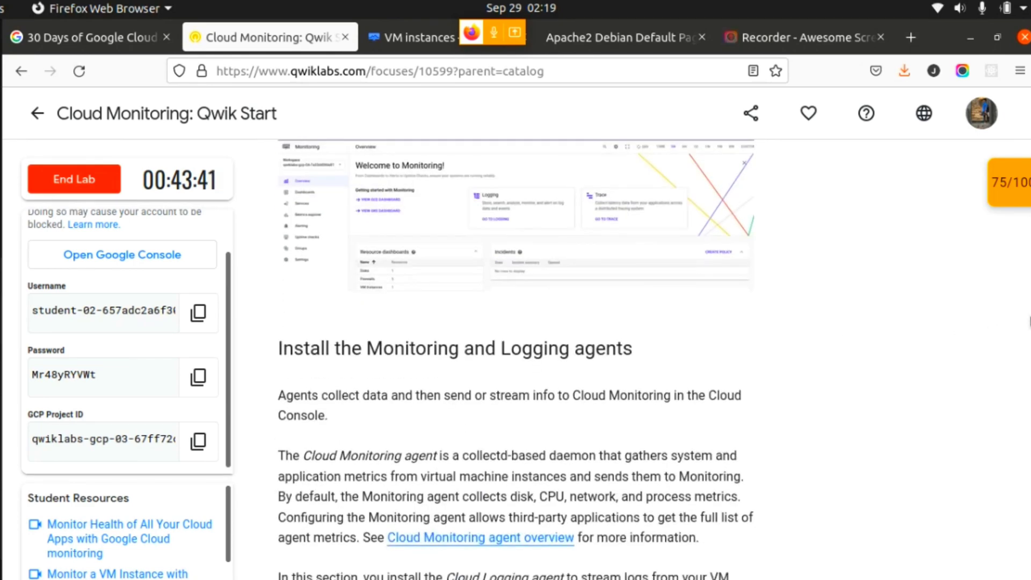
{"action": "scroll", "coordinate": [515, 322], "scroll_direction": "down", "scroll_amount": 8}
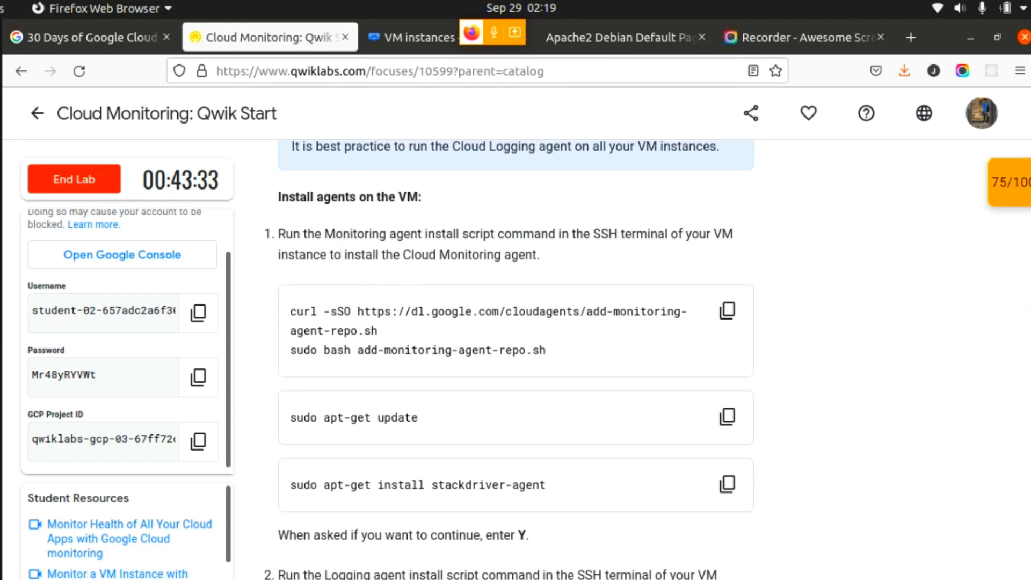
{"action": "scroll", "coordinate": [743, 300], "scroll_direction": "up", "scroll_amount": 5}
{"action": "scroll", "coordinate": [743, 300], "scroll_direction": "down", "scroll_amount": 3}
{"action": "scroll", "coordinate": [743, 300], "scroll_direction": "down", "scroll_amount": 3}
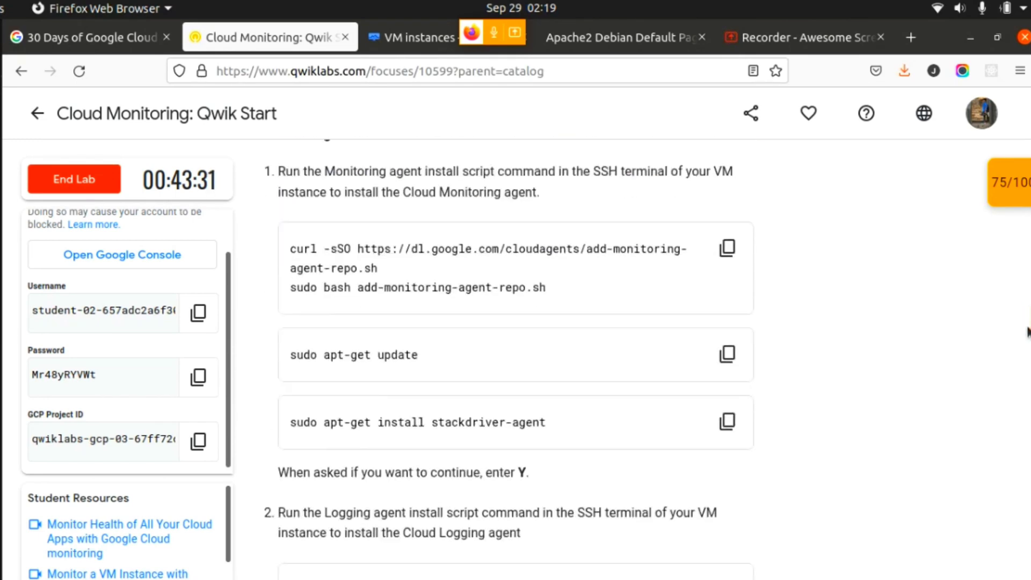
{"action": "left_click_drag", "start_coordinate": [285, 169], "coordinate": [536, 196]}
{"action": "left_click", "coordinate": [561, 194]}
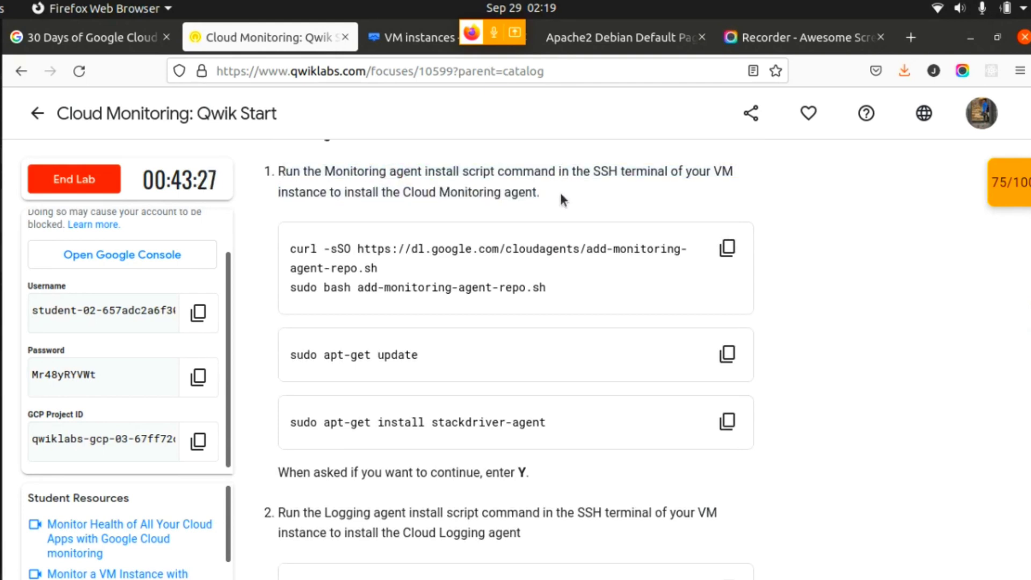
- Copy the lab's Monitoring agent script commands and run them in the lamp-1-vm SSH terminal to download and execute add-monitoring-agent-repo.sh
{"action": "left_click", "coordinate": [724, 252]}
{"action": "left_click", "coordinate": [2, 47]}
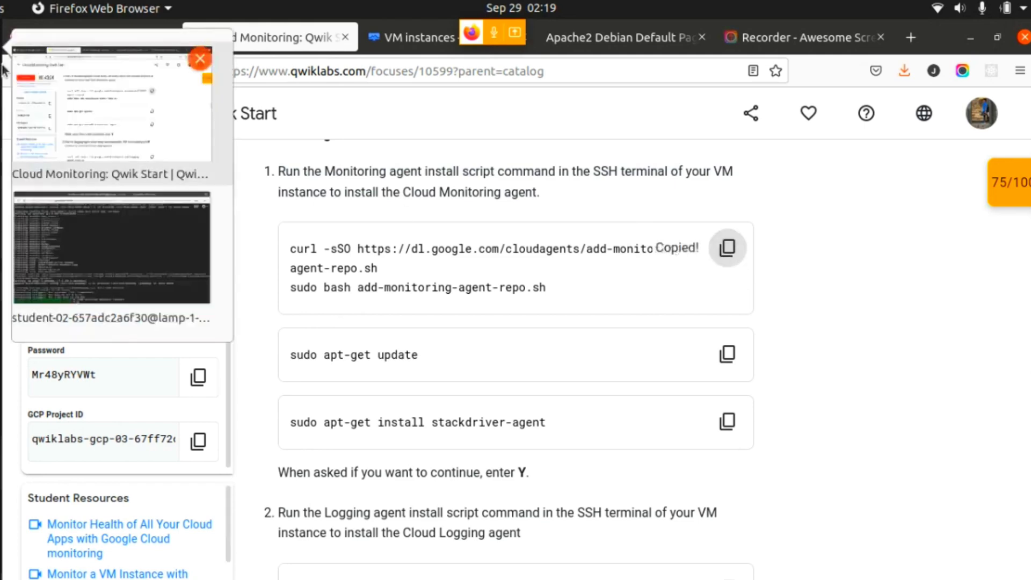
{"action": "left_click", "coordinate": [163, 263]}
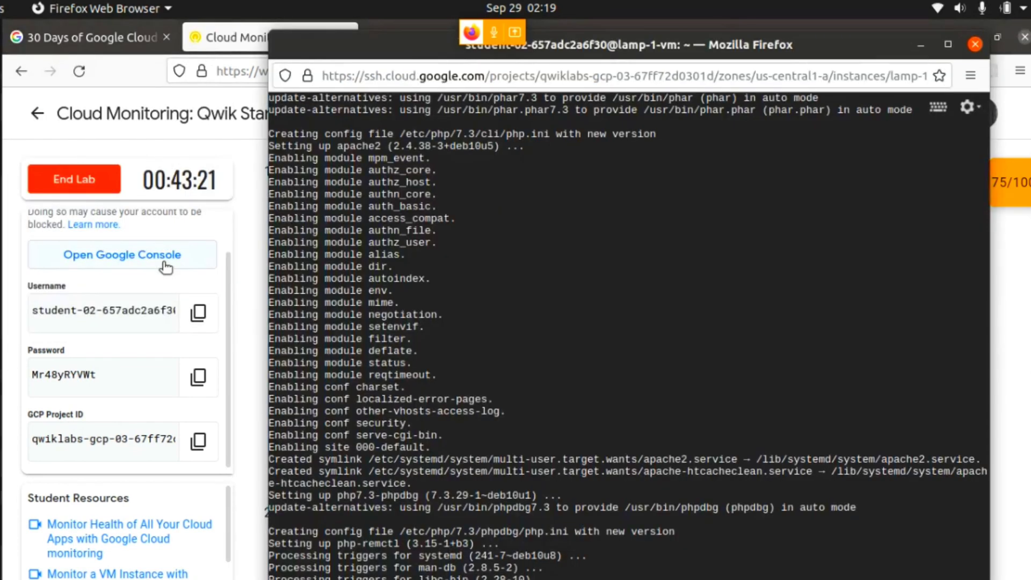
{"action": "key", "text": "ctrl+v"}
{"action": "key", "text": "Return"}
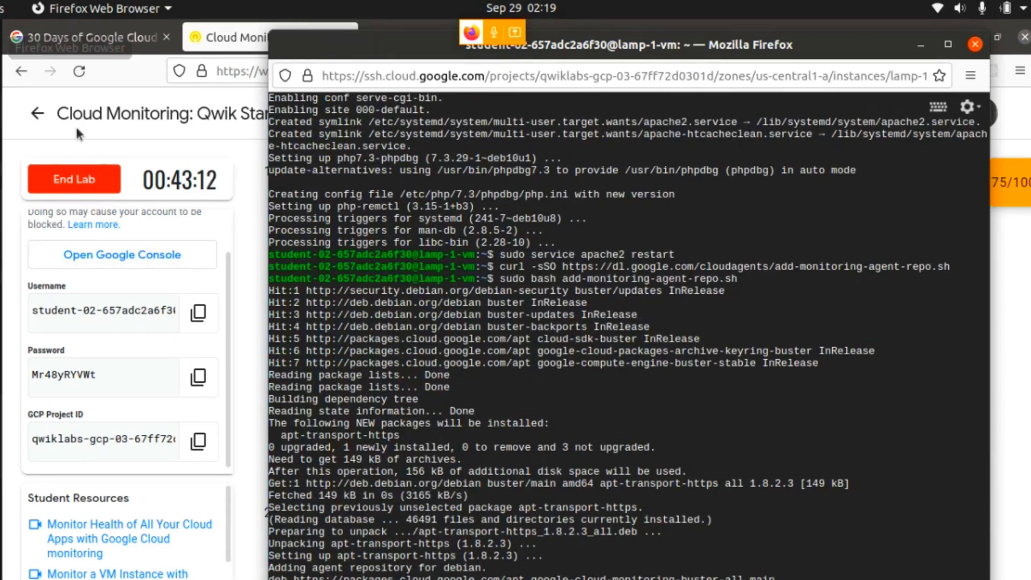
- Copy sudo apt-get update from the lab's Monitoring agent instructions and run it in the lamp-1-vm SSH terminal
{"action": "left_click", "coordinate": [126, 73]}
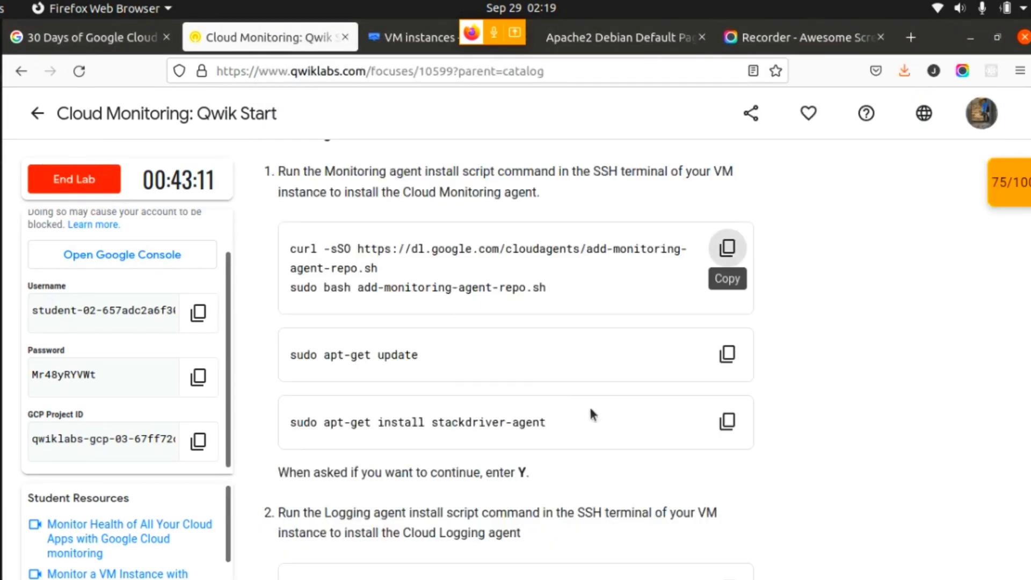
{"action": "left_click", "coordinate": [726, 353]}
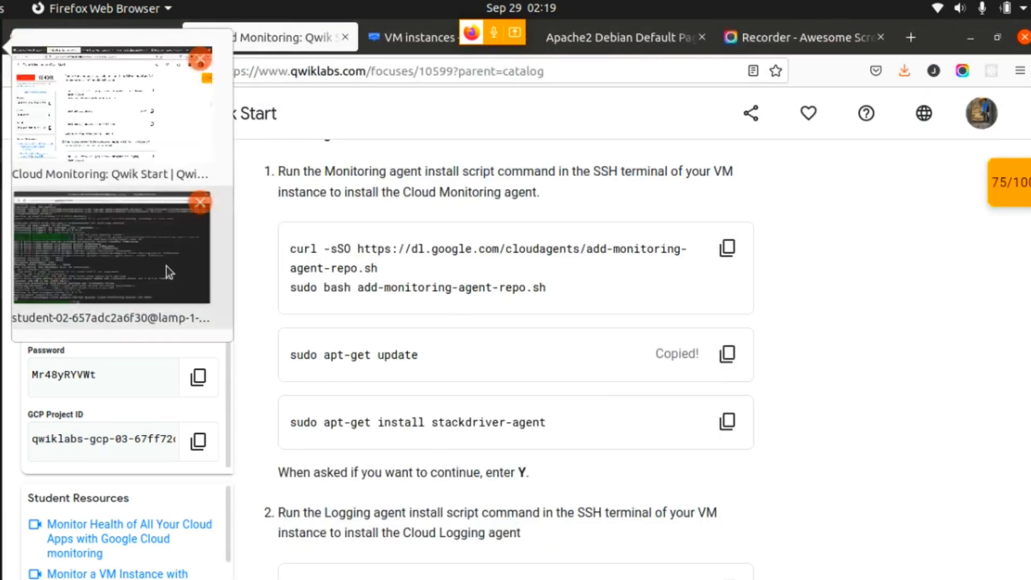
{"action": "left_click", "coordinate": [166, 266]}
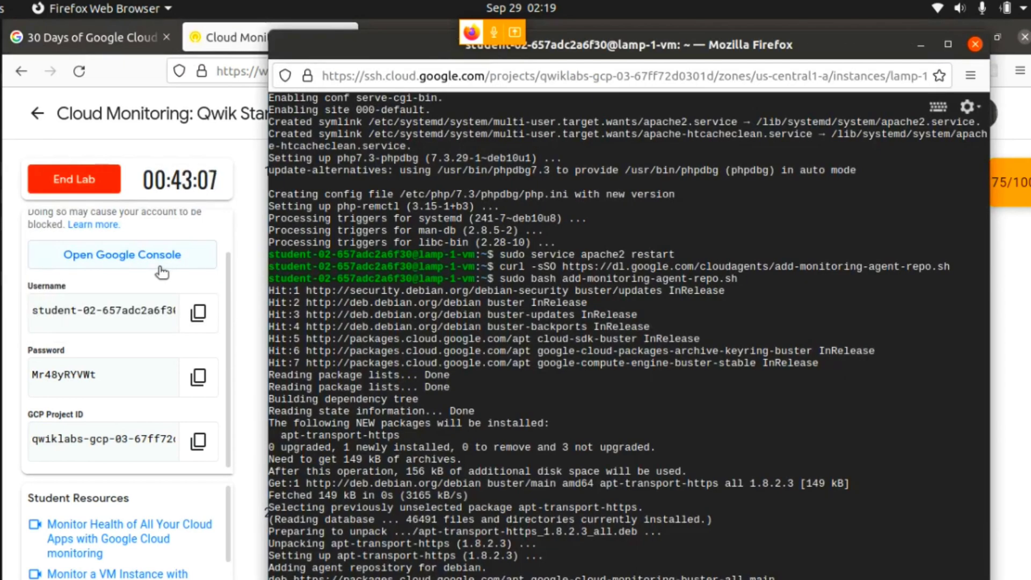
{"action": "key", "text": "ctrl+v"}
{"action": "key", "text": "Return"}
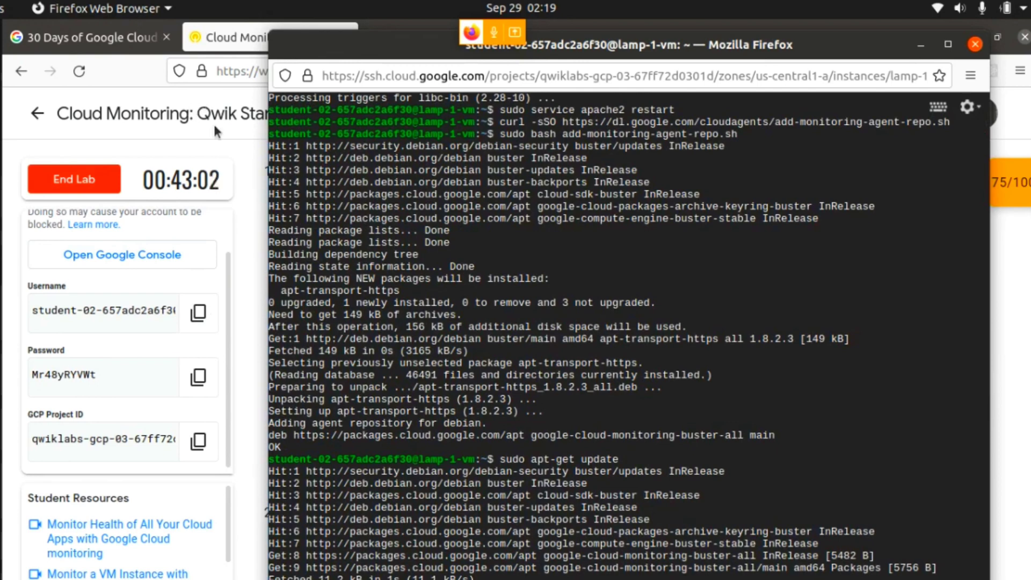
- Copy sudo apt-get install stackdriver-agent from the lab, run it in the SSH terminal, and answer Y to continue the installation
{"action": "left_click", "coordinate": [208, 133]}
{"action": "scroll", "coordinate": [540, 386], "scroll_direction": "down", "scroll_amount": 3}
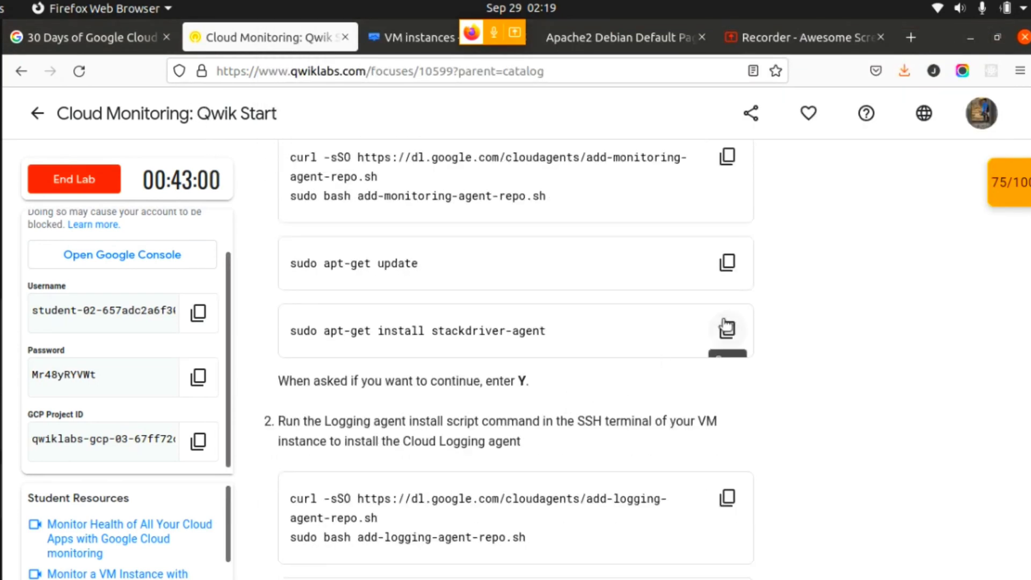
{"action": "left_click", "coordinate": [726, 327]}
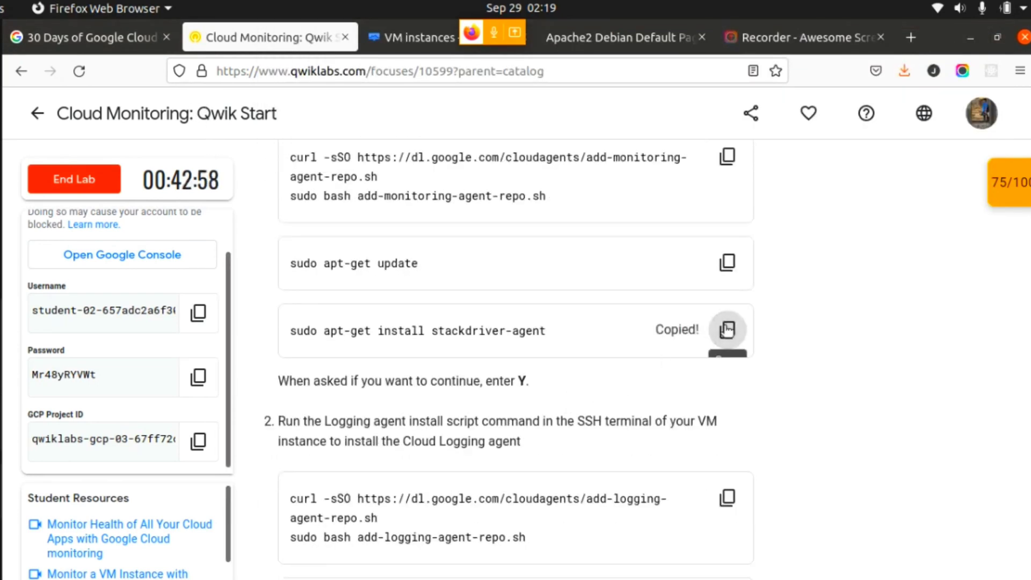
{"action": "left_click", "coordinate": [22, 69]}
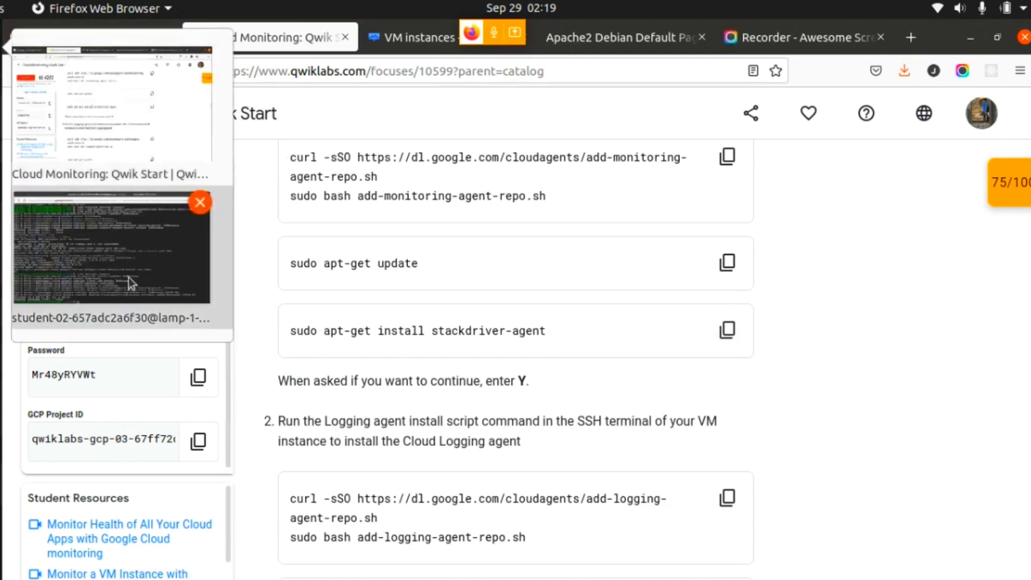
{"action": "left_click", "coordinate": [128, 277]}
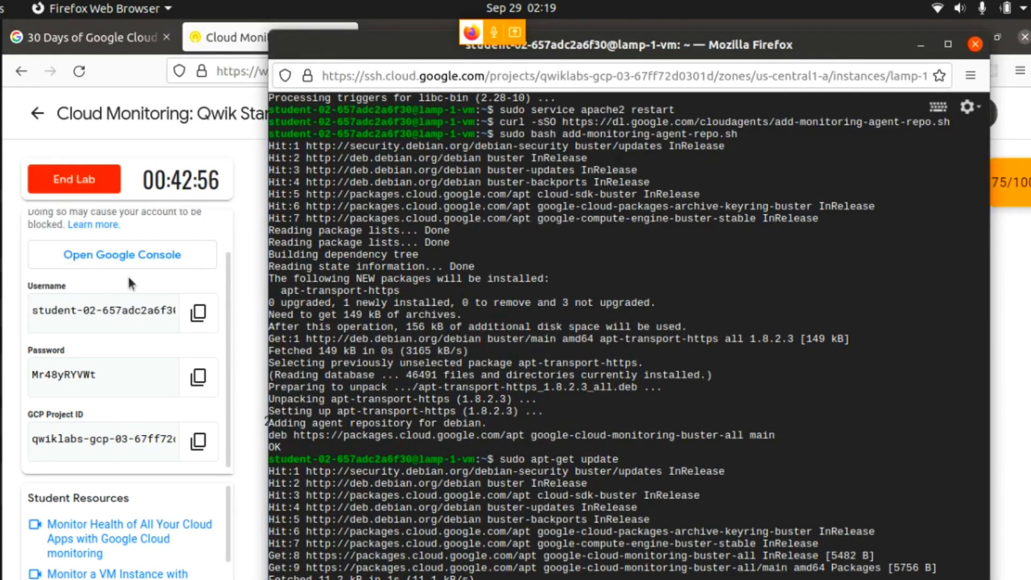
{"action": "key", "text": "ctrl+v"}
{"action": "key", "text": "Return"}
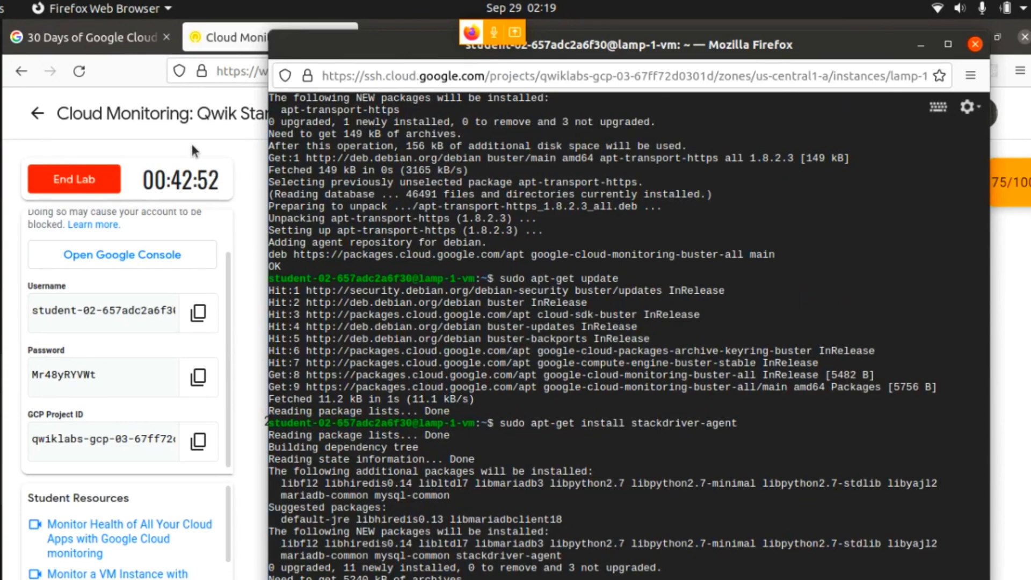
{"action": "type", "text": "Y"}
{"action": "key", "text": "Return"}
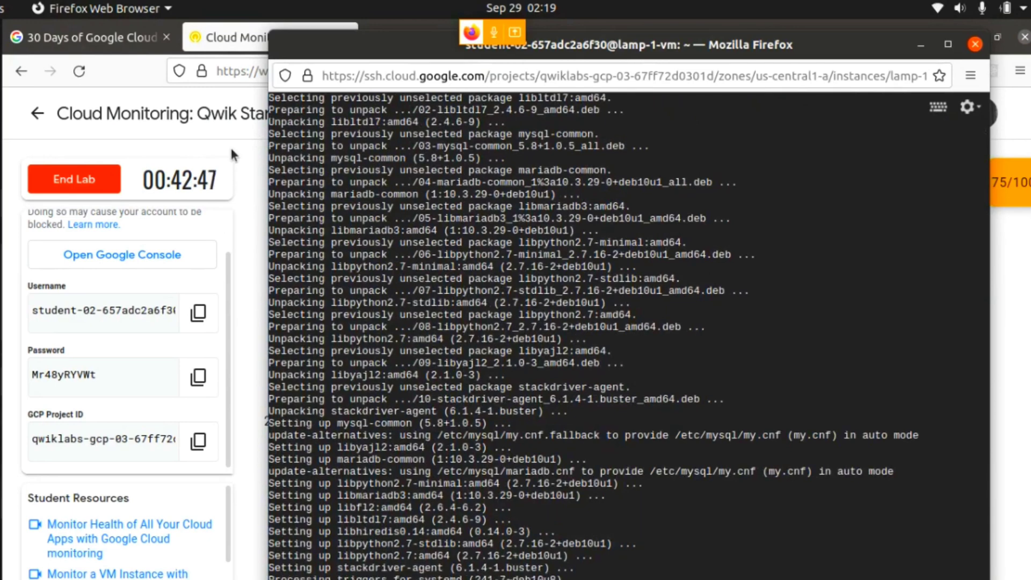
- Copy the lab's Logging agent script commands and run them in the SSH terminal to download and execute add-logging-agent-repo.sh
{"action": "left_click", "coordinate": [231, 153]}
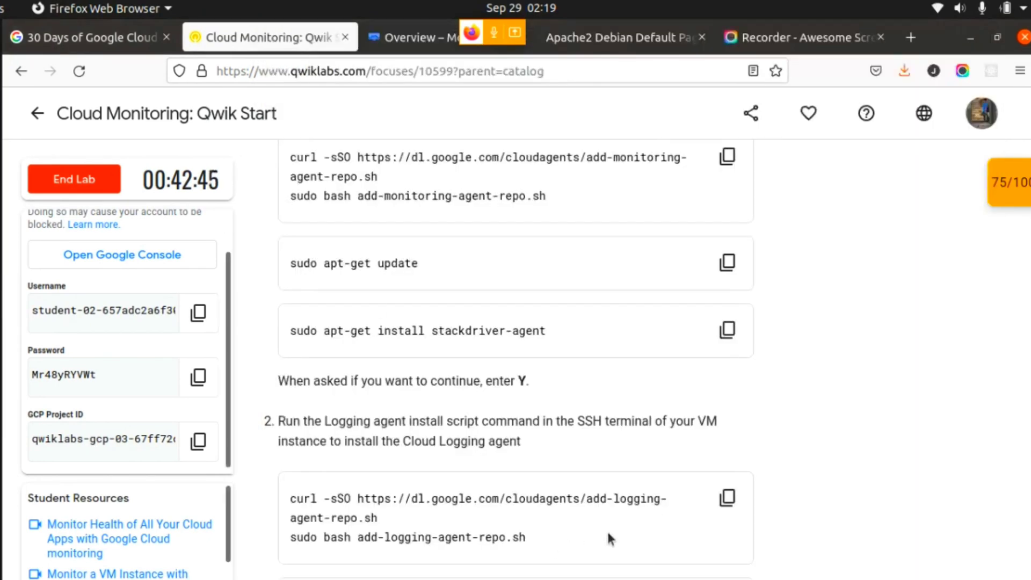
{"action": "scroll", "coordinate": [596, 526], "scroll_direction": "down", "scroll_amount": 2}
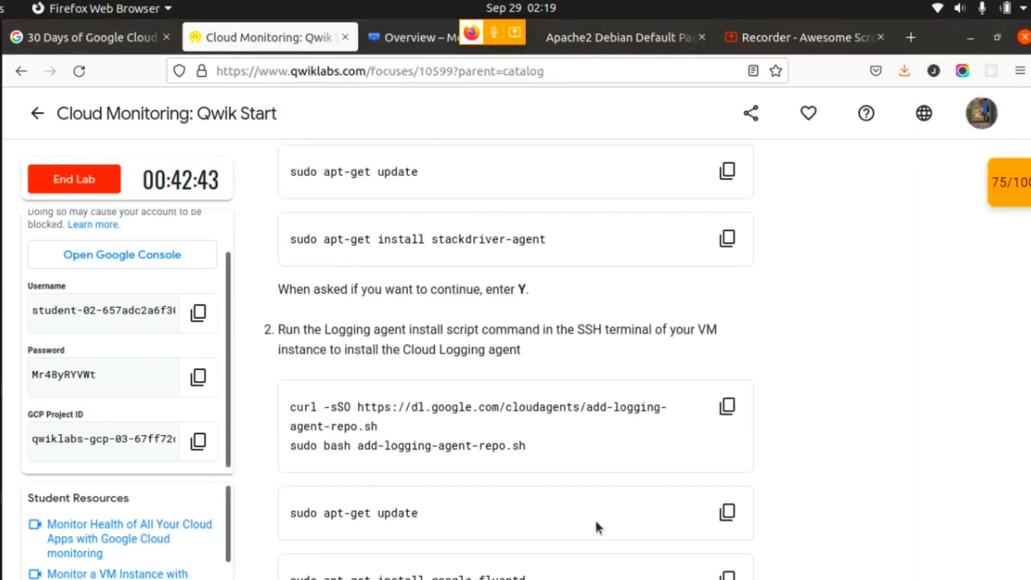
{"action": "scroll", "coordinate": [595, 526], "scroll_direction": "down", "scroll_amount": 2}
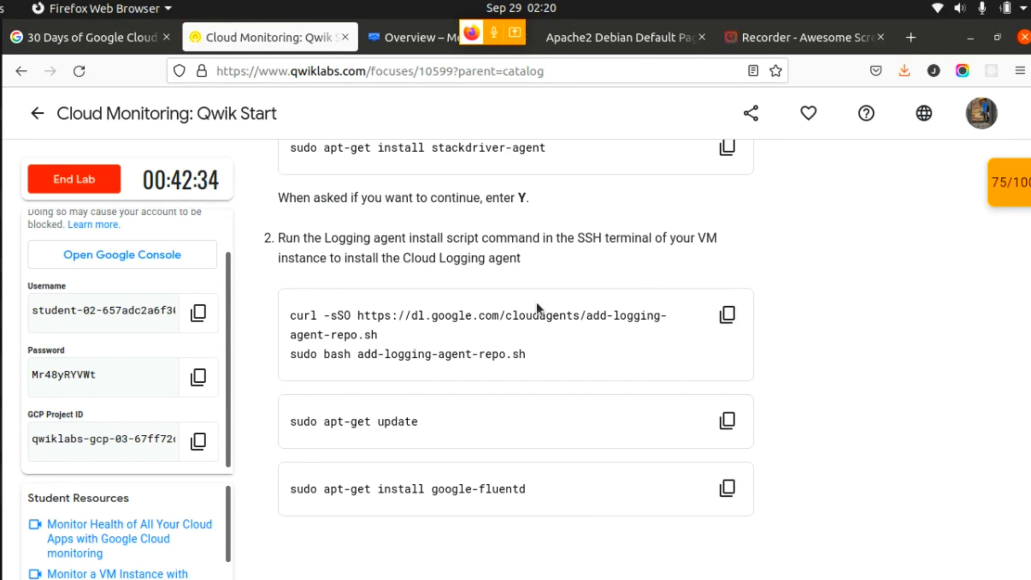
{"action": "left_click", "coordinate": [727, 314]}
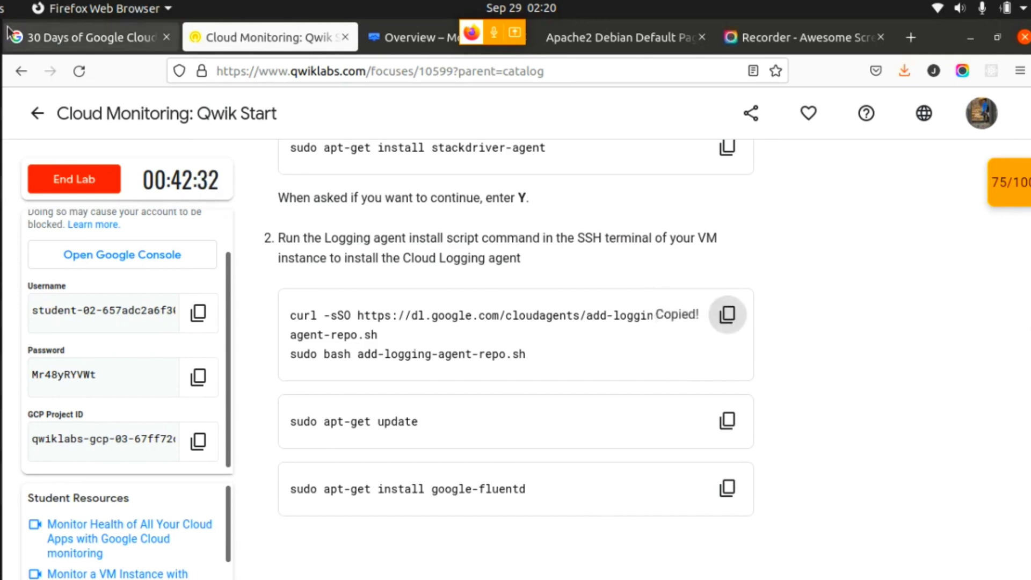
{"action": "left_click", "coordinate": [1, 47]}
{"action": "left_click", "coordinate": [121, 268]}
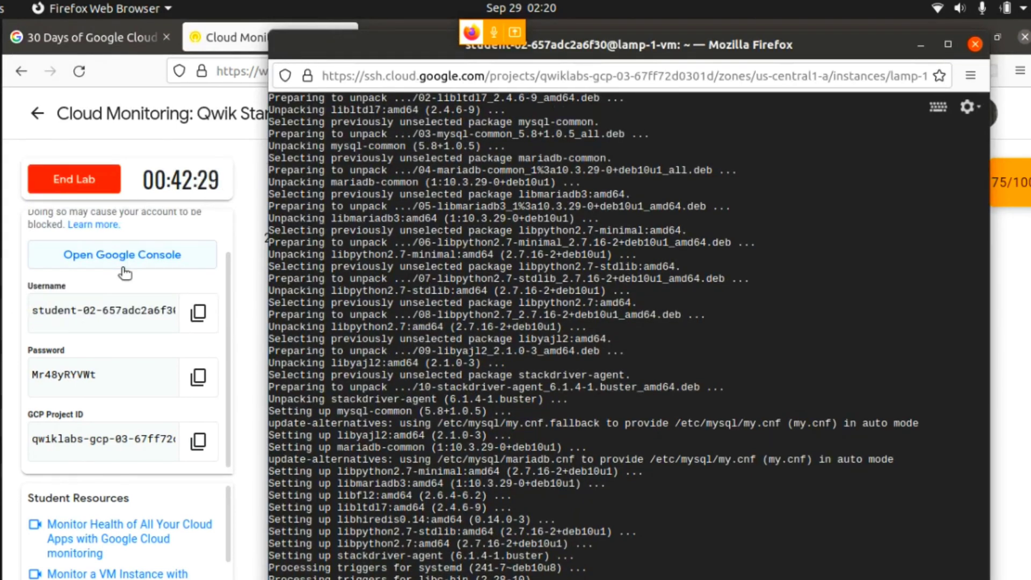
{"action": "key", "text": "Return"}
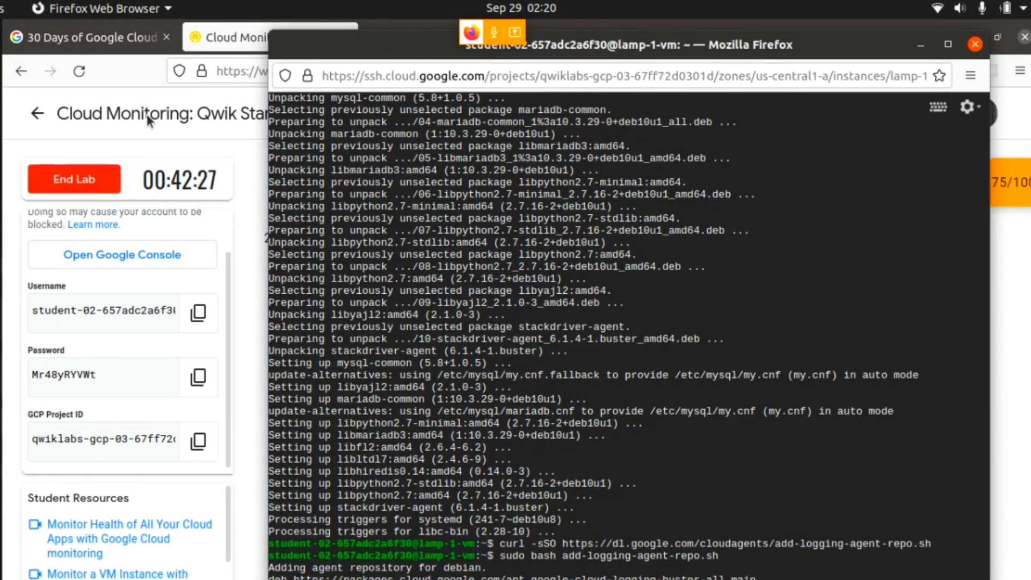
- Copy sudo apt-get update from the lab's Logging agent instructions and run it in the lamp-1-vm SSH terminal
{"action": "left_click", "coordinate": [205, 92]}
{"action": "scroll", "coordinate": [594, 446], "scroll_direction": "up", "scroll_amount": 2}
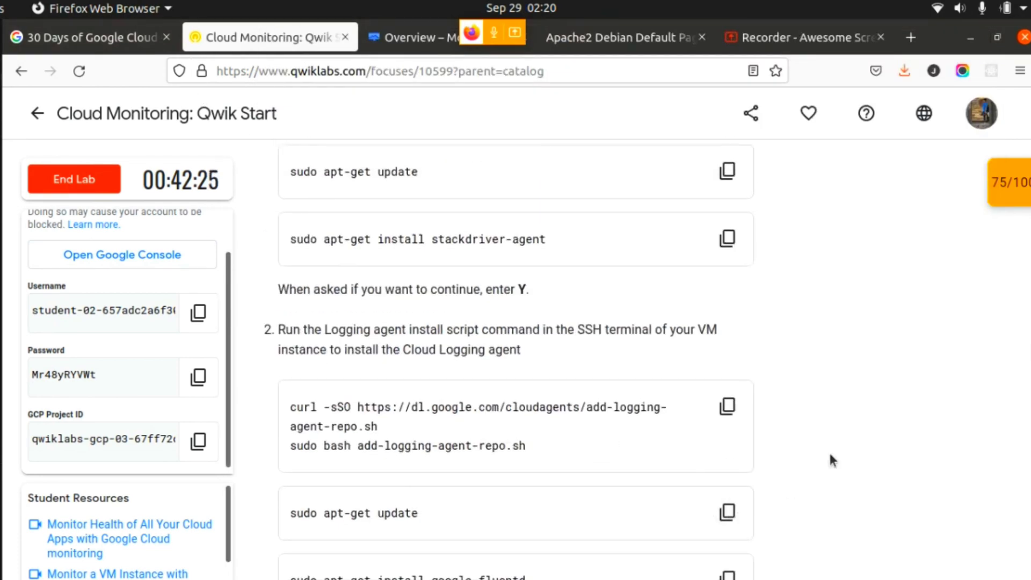
{"action": "scroll", "coordinate": [516, 354], "scroll_direction": "down", "scroll_amount": 5}
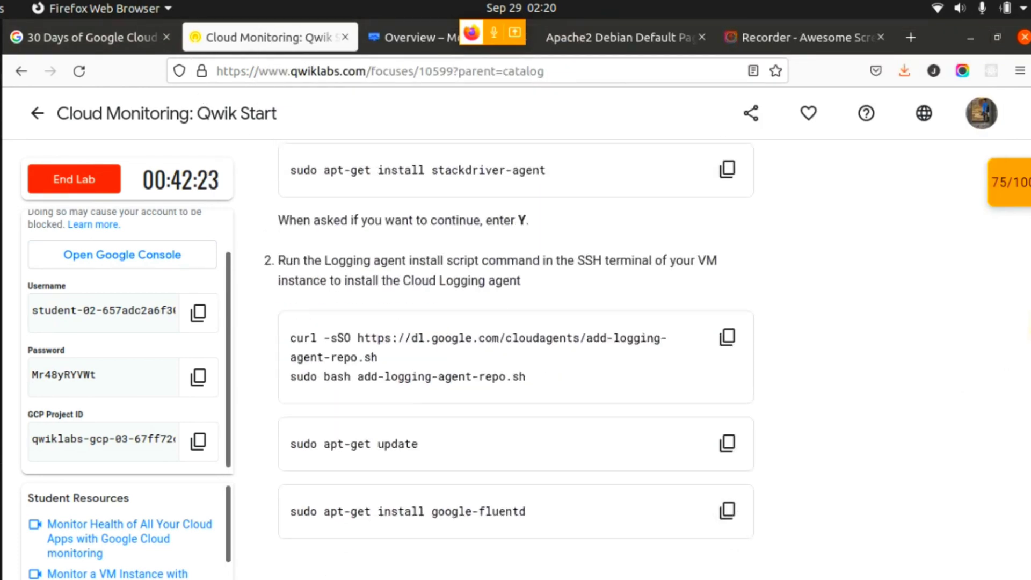
{"action": "left_click", "coordinate": [727, 254]}
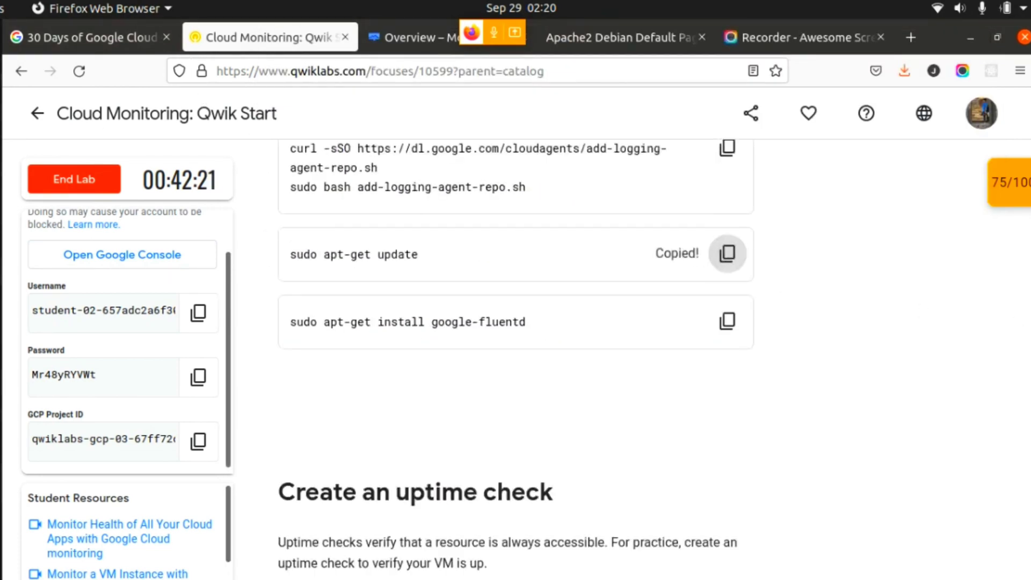
{"action": "left_click", "coordinate": [1, 48]}
{"action": "left_click", "coordinate": [76, 269]}
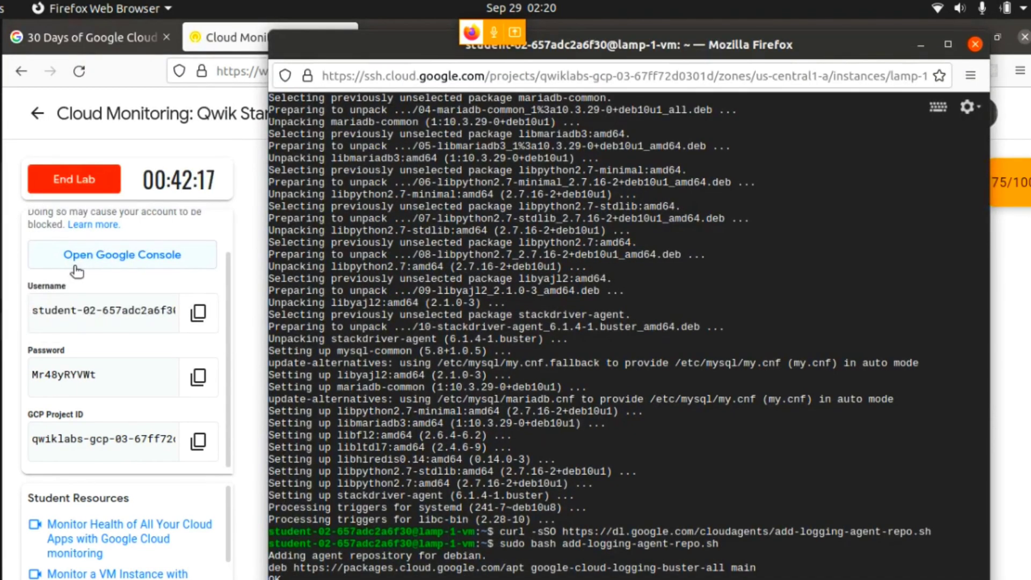
{"action": "key", "text": "ctrl+v"}
{"action": "key", "text": "Return"}
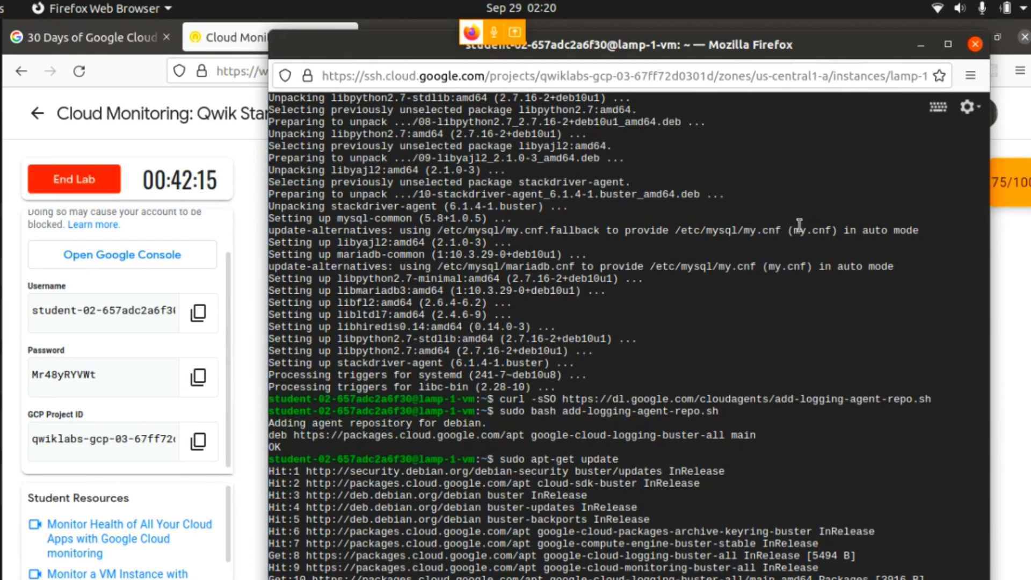
- Copy sudo apt-get install google-fluentd from the lab and run it in the SSH terminal to install the Cloud Logging agent
{"action": "left_click", "coordinate": [920, 46]}
{"action": "left_click", "coordinate": [727, 322]}
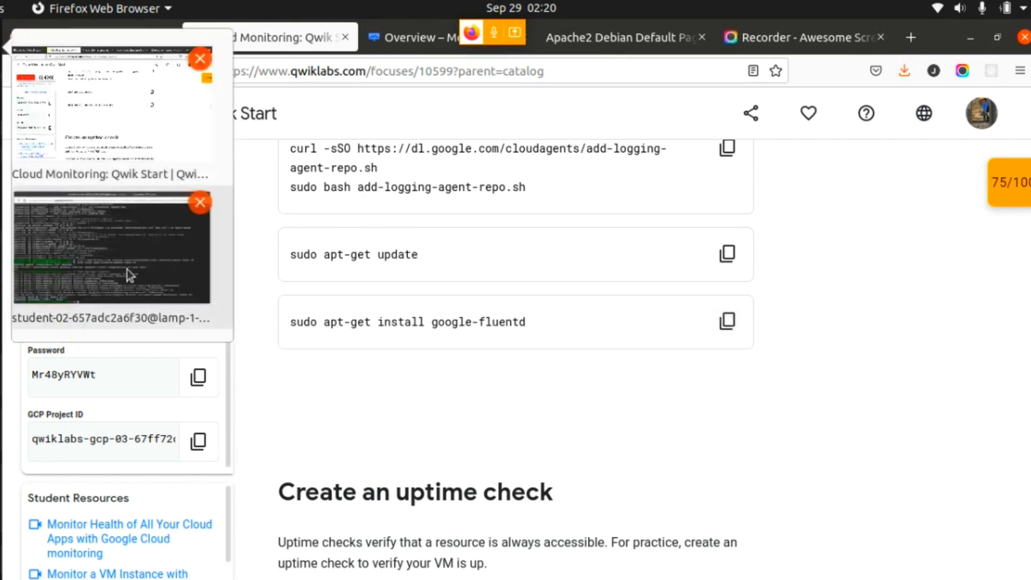
{"action": "left_click", "coordinate": [126, 269]}
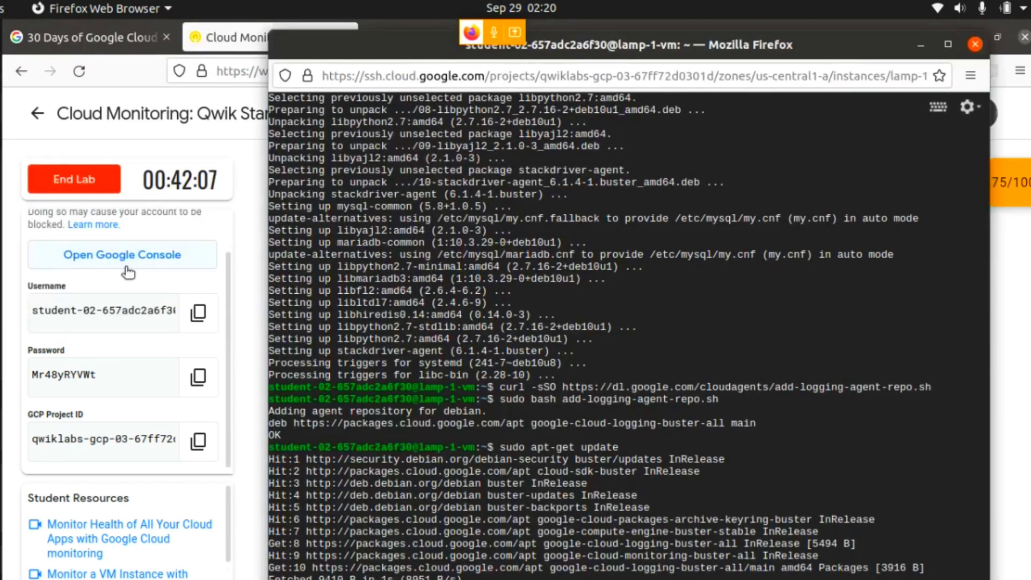
{"action": "key", "text": "ctrl+v"}
{"action": "key", "text": "Return"}
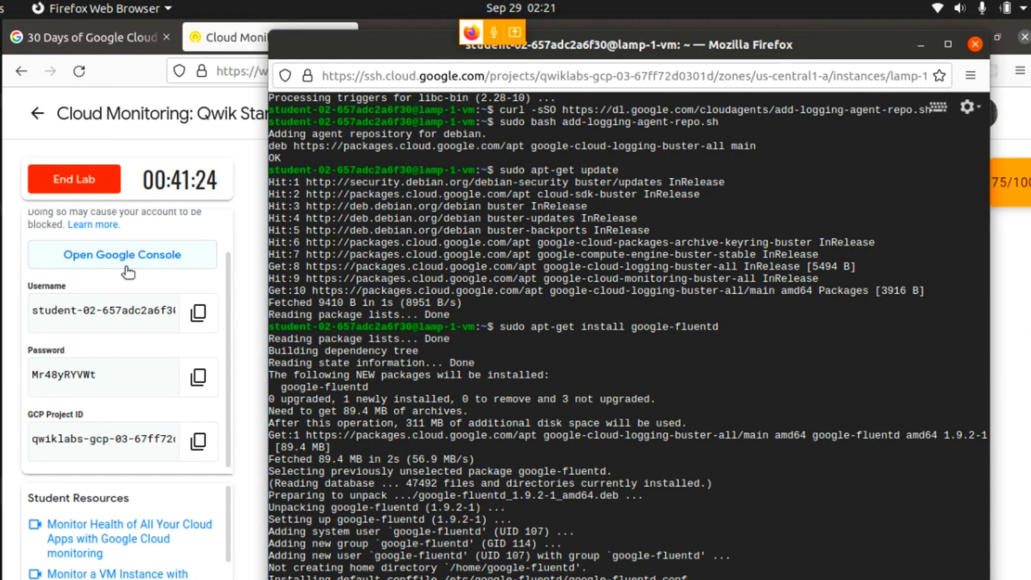
- Follow the lab's uptime check instructions by opening Uptime checks in Cloud Monitoring and starting a new uptime check
{"action": "left_click", "coordinate": [115, 93]}
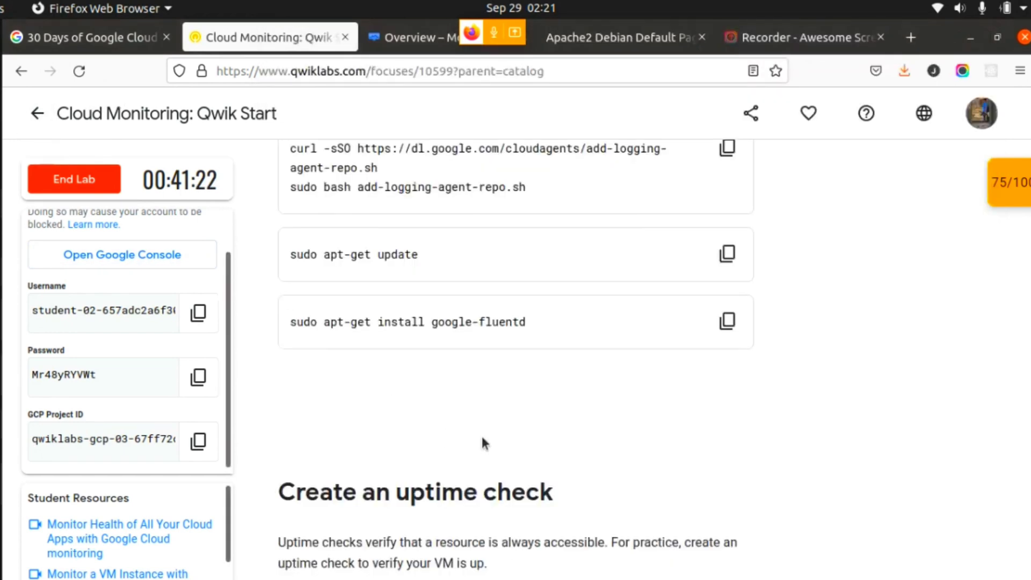
{"action": "scroll", "coordinate": [481, 436], "scroll_direction": "down", "scroll_amount": 5}
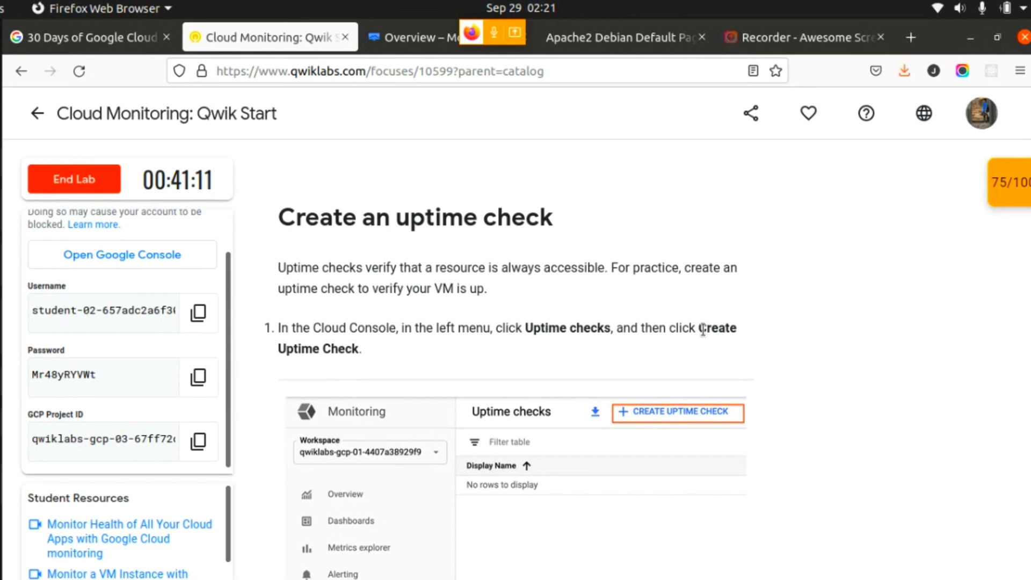
{"action": "scroll", "coordinate": [805, 352], "scroll_direction": "down", "scroll_amount": 2}
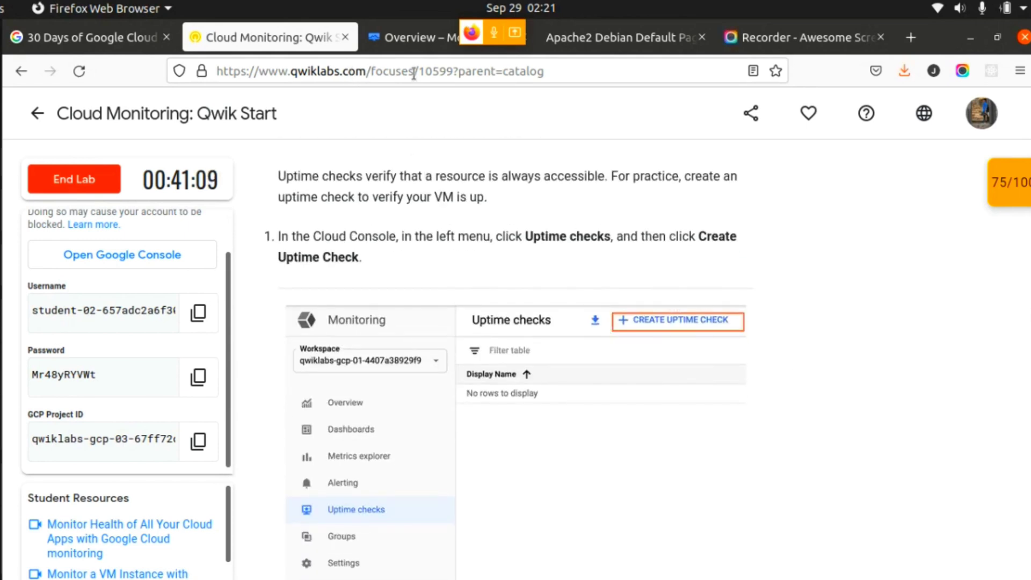
{"action": "left_click", "coordinate": [412, 43]}
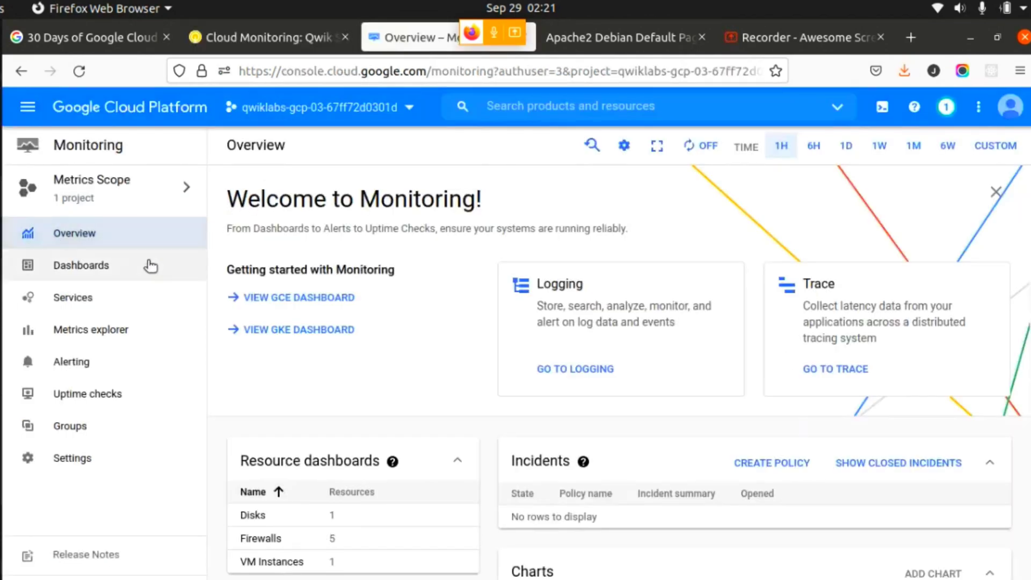
{"action": "left_click", "coordinate": [106, 406]}
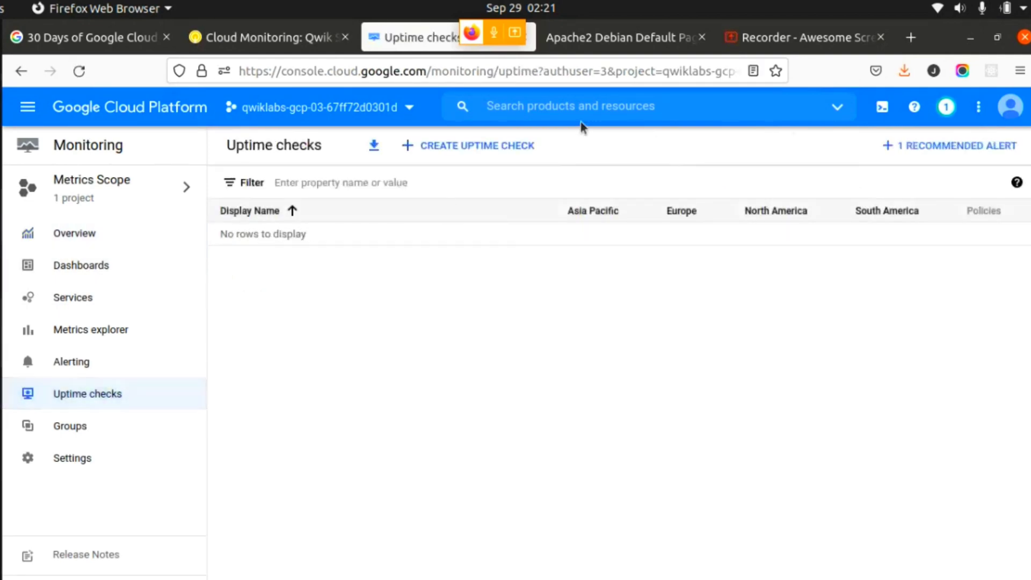
{"action": "left_click", "coordinate": [468, 154]}
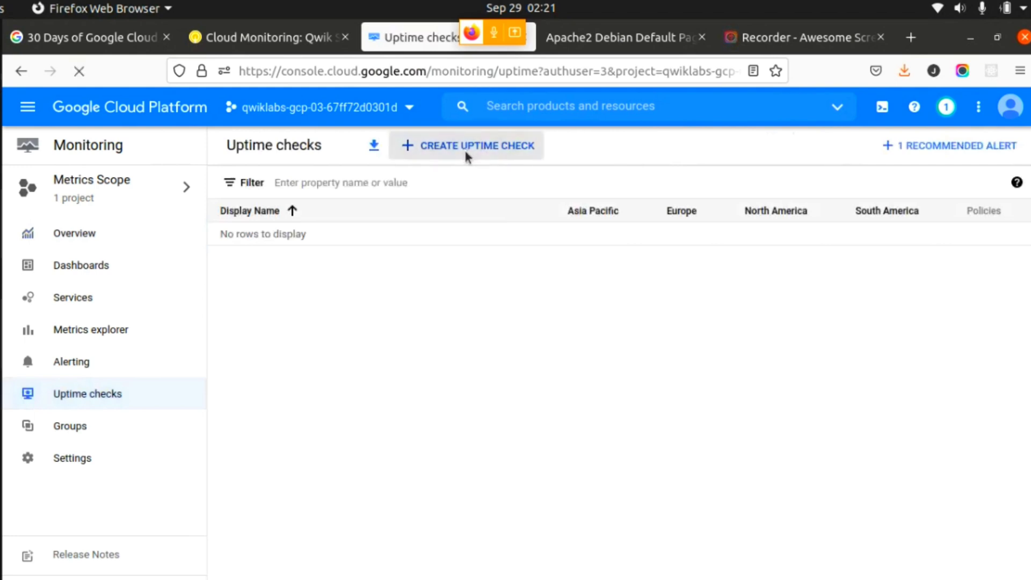
- Copy the title Lamp Uptime Check from the lab instructions, enter it as the uptime check's title and continue to the Target section
{"action": "left_click", "coordinate": [261, 39]}
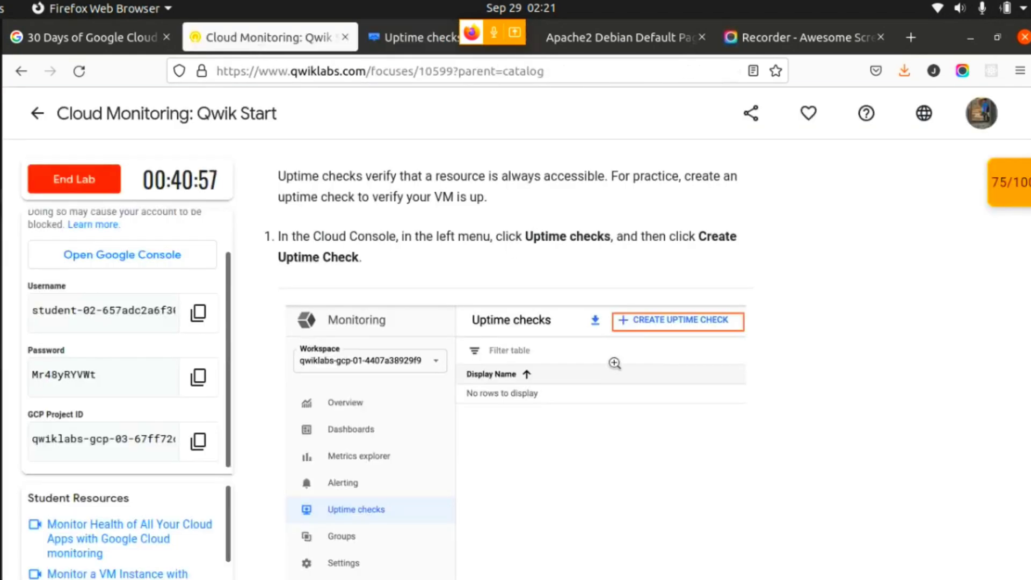
{"action": "scroll", "coordinate": [613, 359], "scroll_direction": "down", "scroll_amount": 5}
{"action": "scroll", "coordinate": [613, 359], "scroll_direction": "down", "scroll_amount": 3}
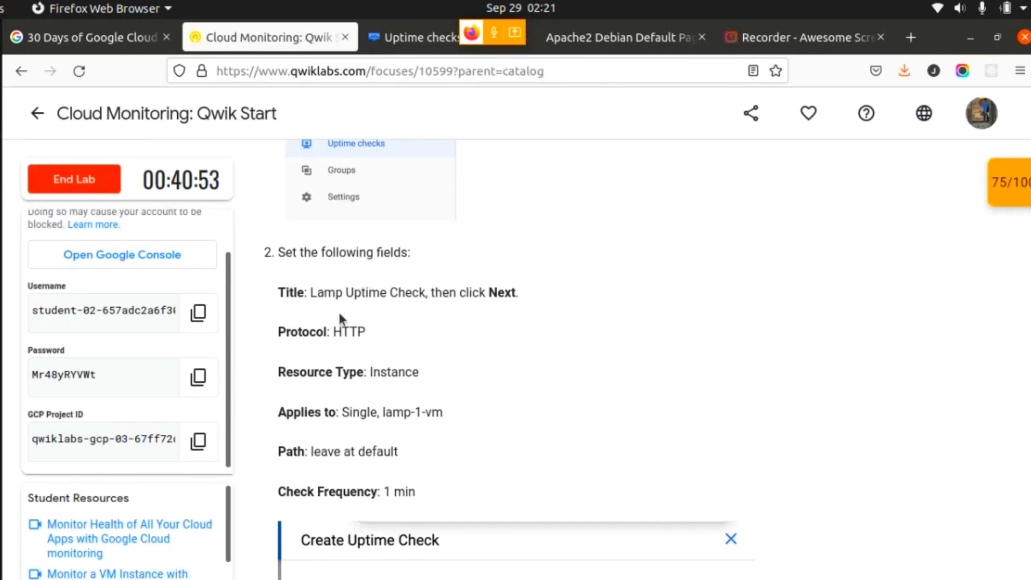
{"action": "scroll", "coordinate": [339, 319], "scroll_direction": "down", "scroll_amount": 1}
{"action": "scroll", "coordinate": [339, 319], "scroll_direction": "down", "scroll_amount": 2}
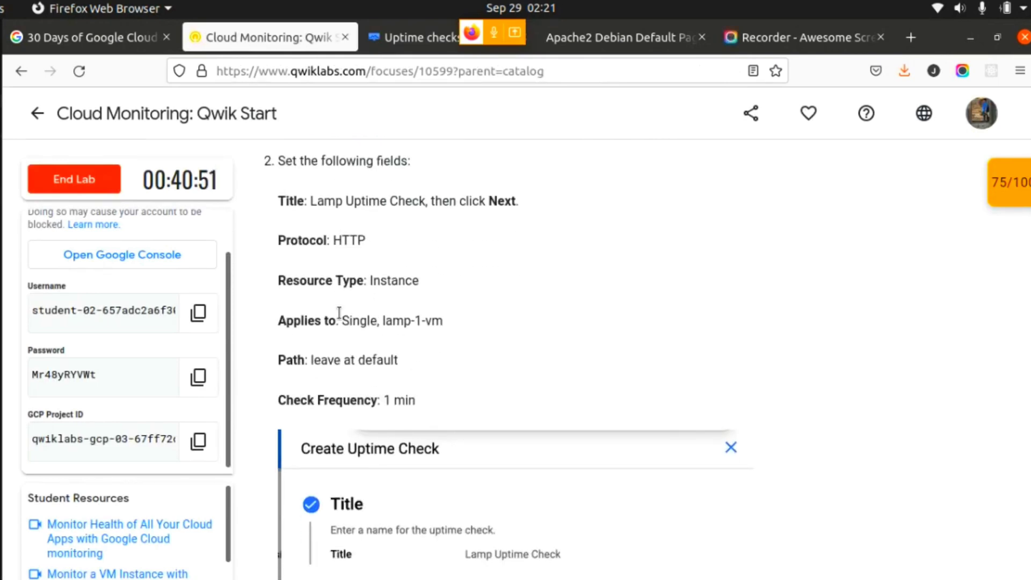
{"action": "left_click_drag", "start_coordinate": [311, 200], "coordinate": [423, 202]}
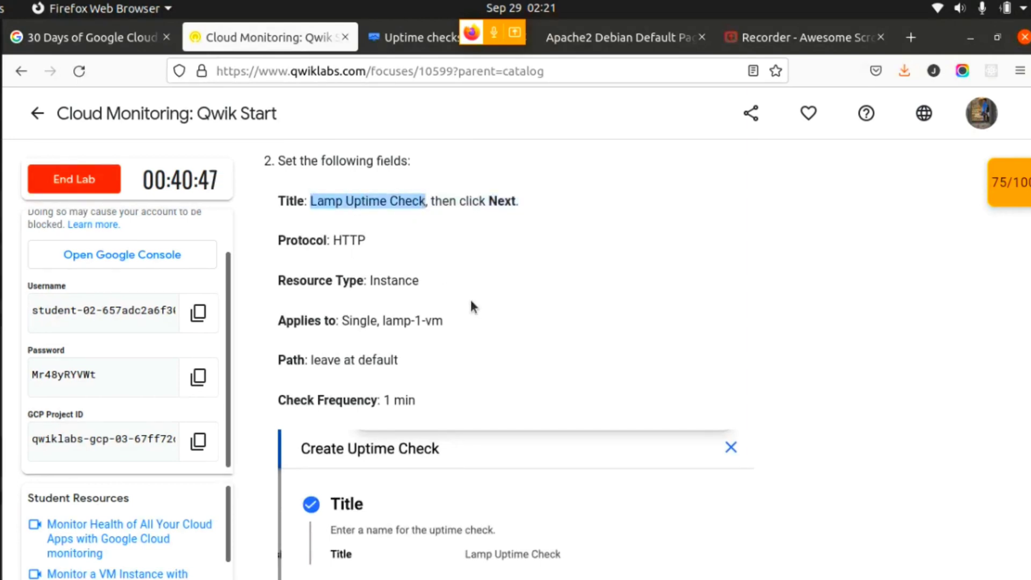
{"action": "left_click", "coordinate": [400, 38]}
{"action": "left_click", "coordinate": [718, 222]}
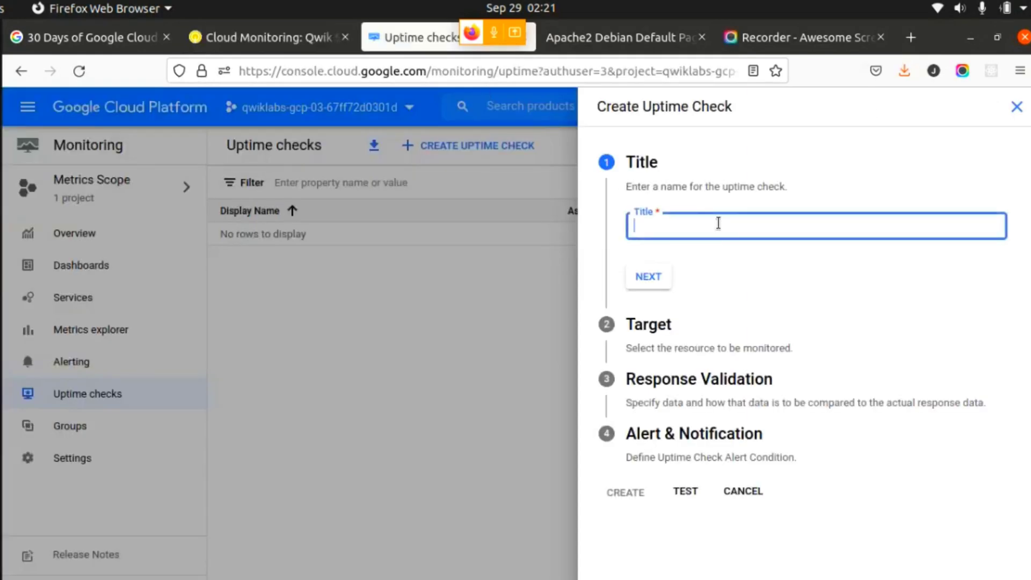
{"action": "key", "text": "ctrl+v"}
{"action": "left_click", "coordinate": [648, 277]}
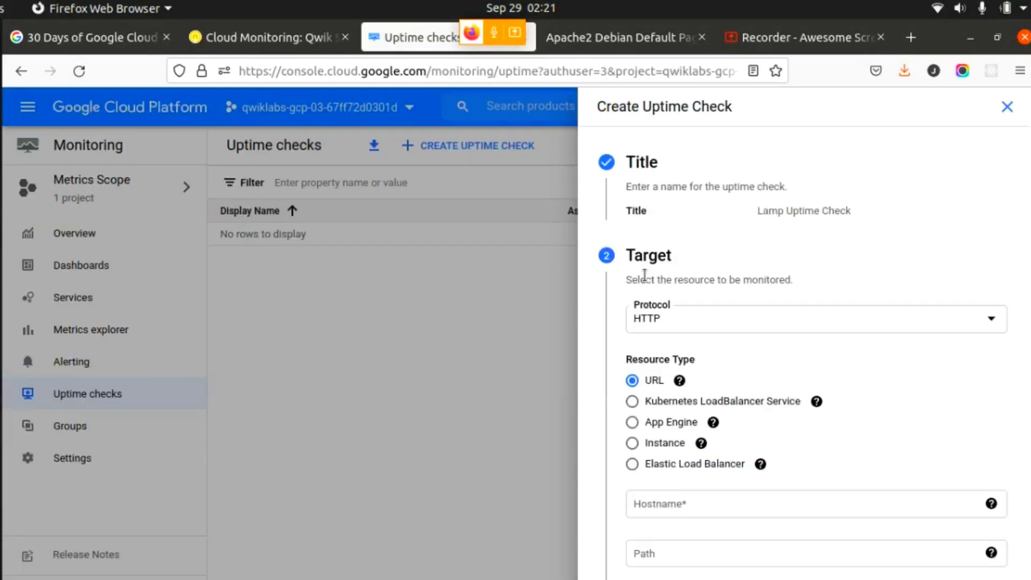
- Look up the required resource type in the lab and set the uptime check's resource type to Instance
{"action": "left_click", "coordinate": [271, 39]}
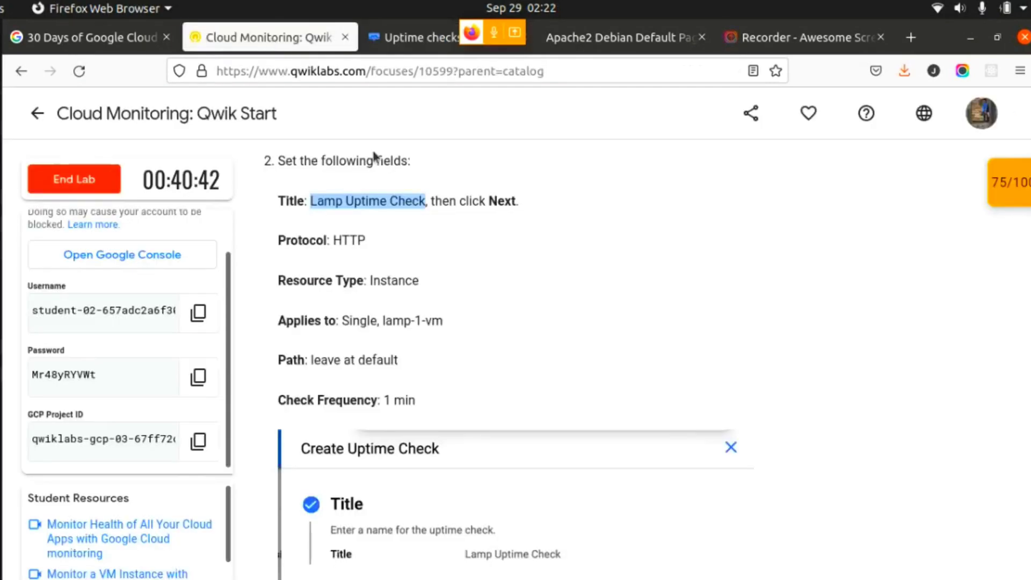
{"action": "left_click", "coordinate": [377, 279]}
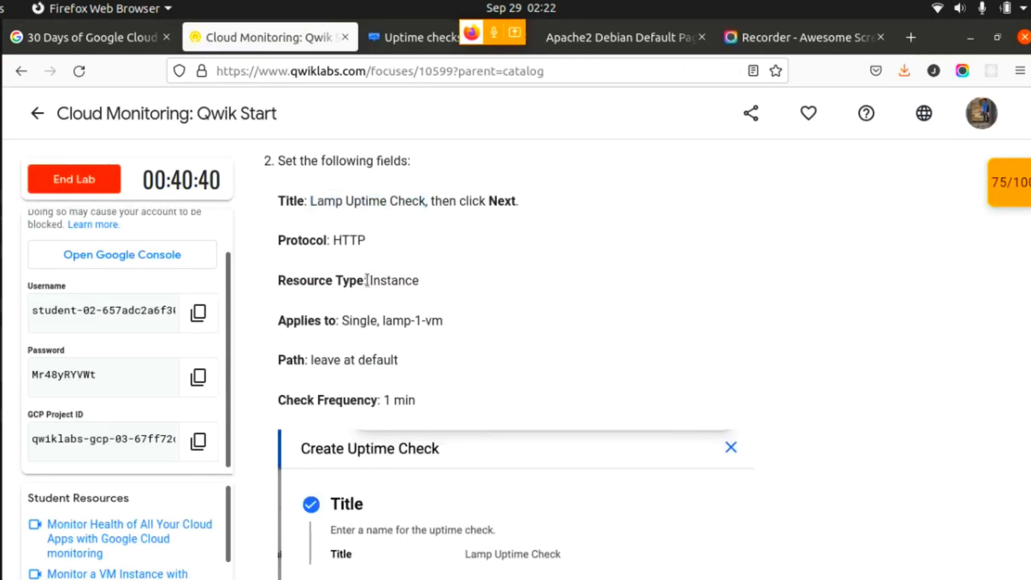
{"action": "left_click_drag", "start_coordinate": [368, 281], "coordinate": [421, 286]}
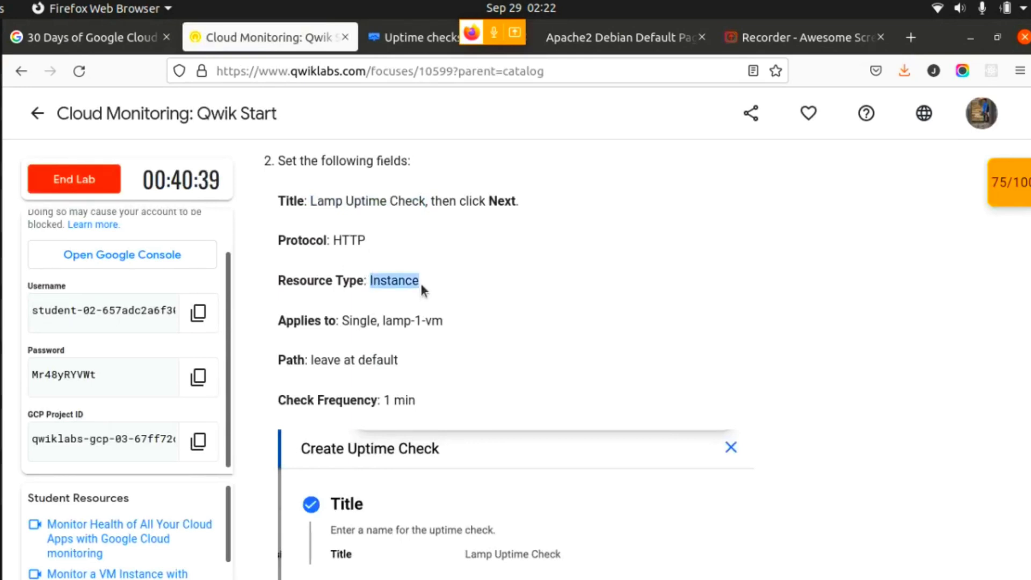
{"action": "left_click", "coordinate": [414, 39]}
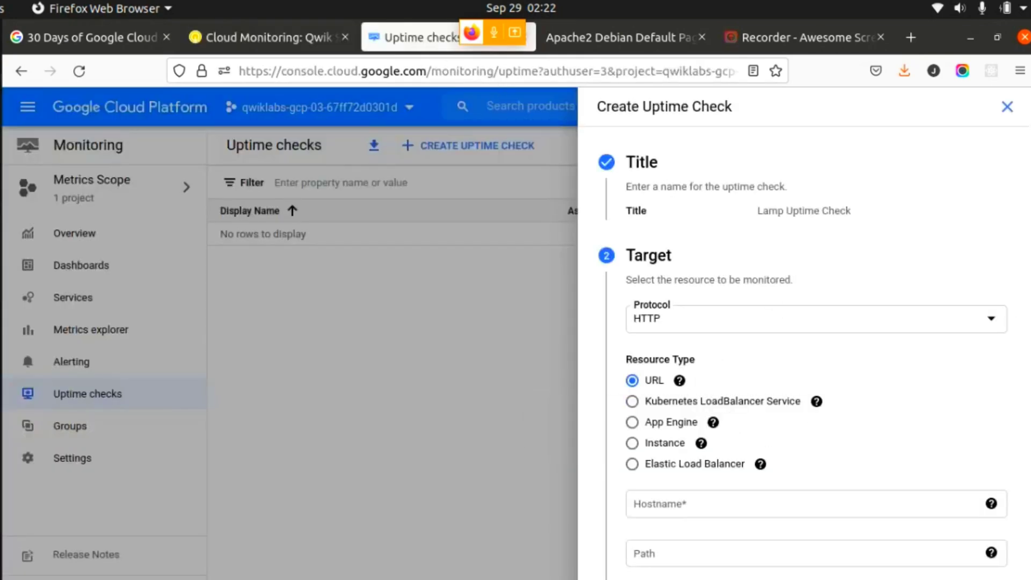
{"action": "scroll", "coordinate": [662, 421], "scroll_direction": "down", "scroll_amount": 3}
{"action": "scroll", "coordinate": [698, 355], "scroll_direction": "up", "scroll_amount": 2}
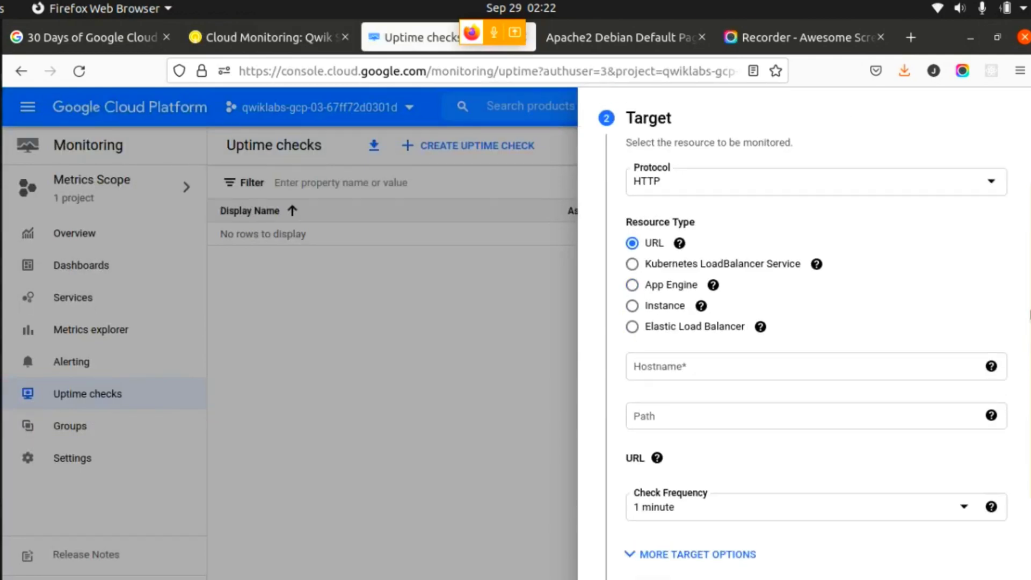
{"action": "left_click", "coordinate": [632, 375]}
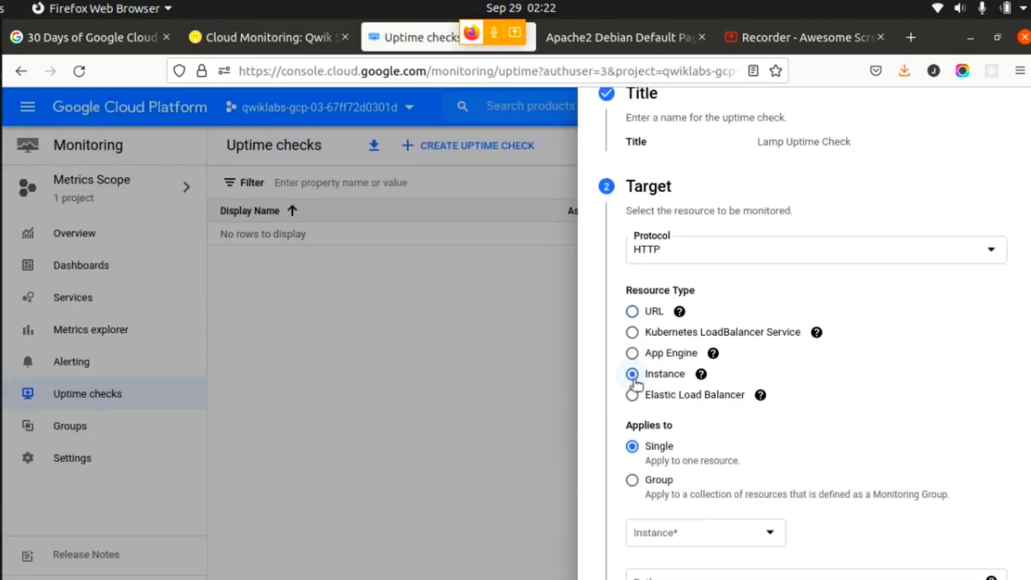
- Compare the uptime check form with the lab's listed target fields and its example of response validation and alert settings
{"action": "left_click", "coordinate": [264, 37]}
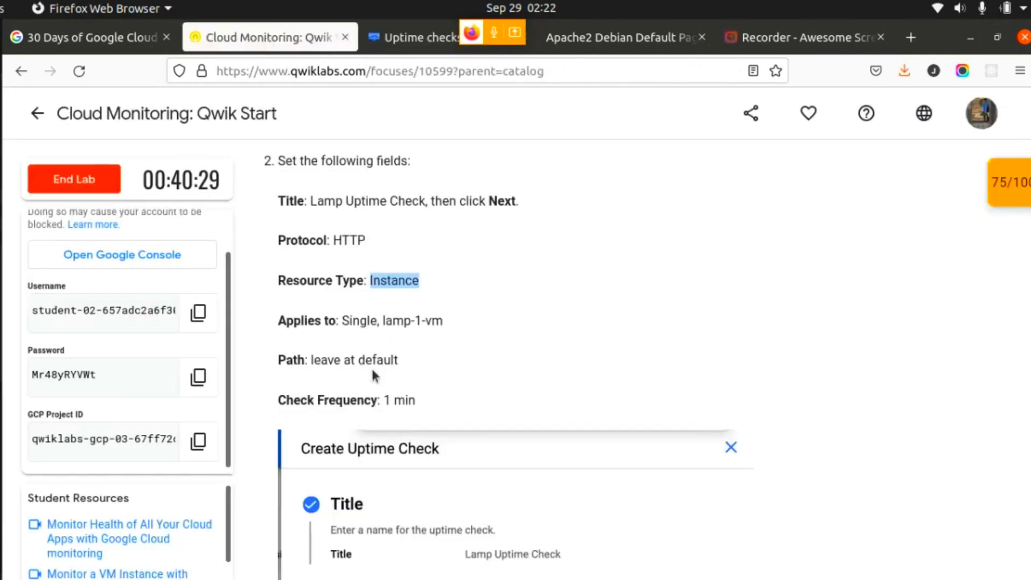
{"action": "left_click", "coordinate": [394, 329]}
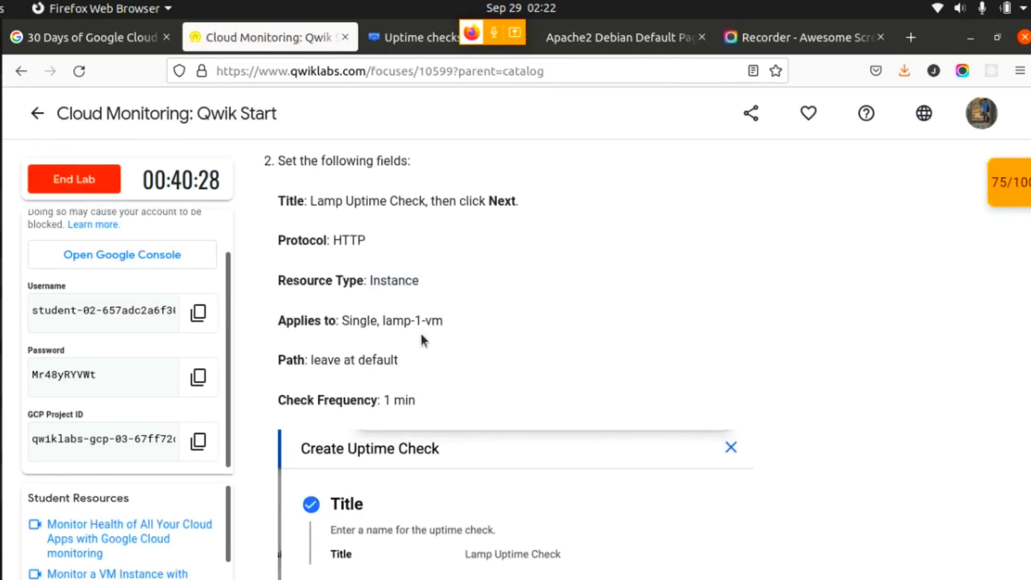
{"action": "left_click", "coordinate": [408, 37]}
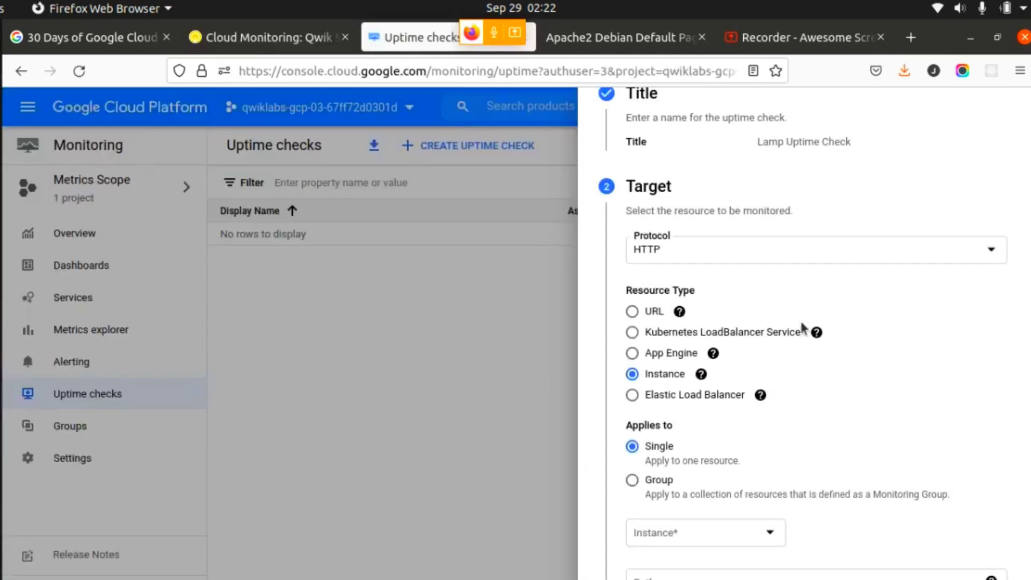
{"action": "scroll", "coordinate": [1025, 484], "scroll_direction": "down", "scroll_amount": 5}
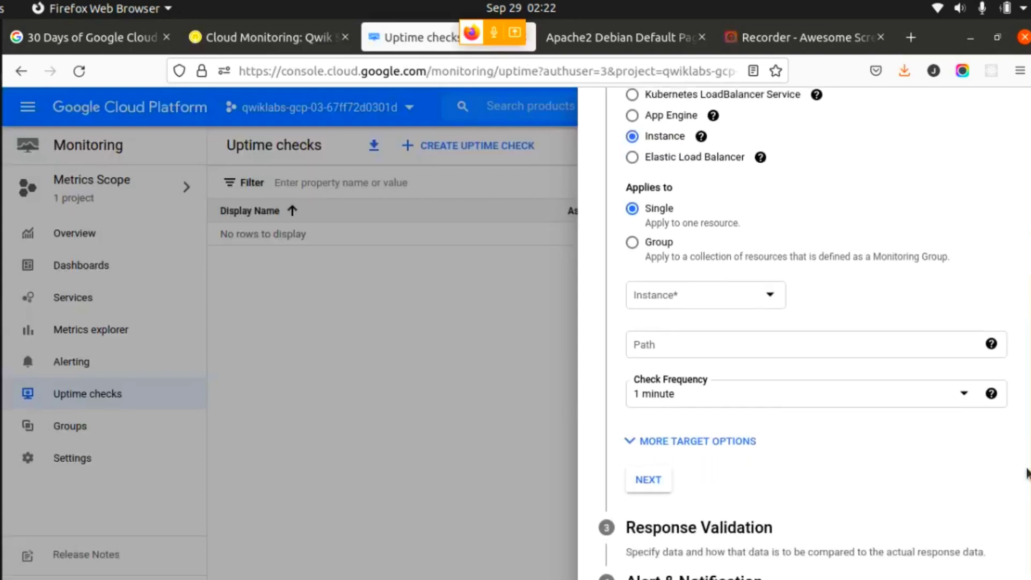
{"action": "scroll", "coordinate": [1026, 421], "scroll_direction": "up", "scroll_amount": 5}
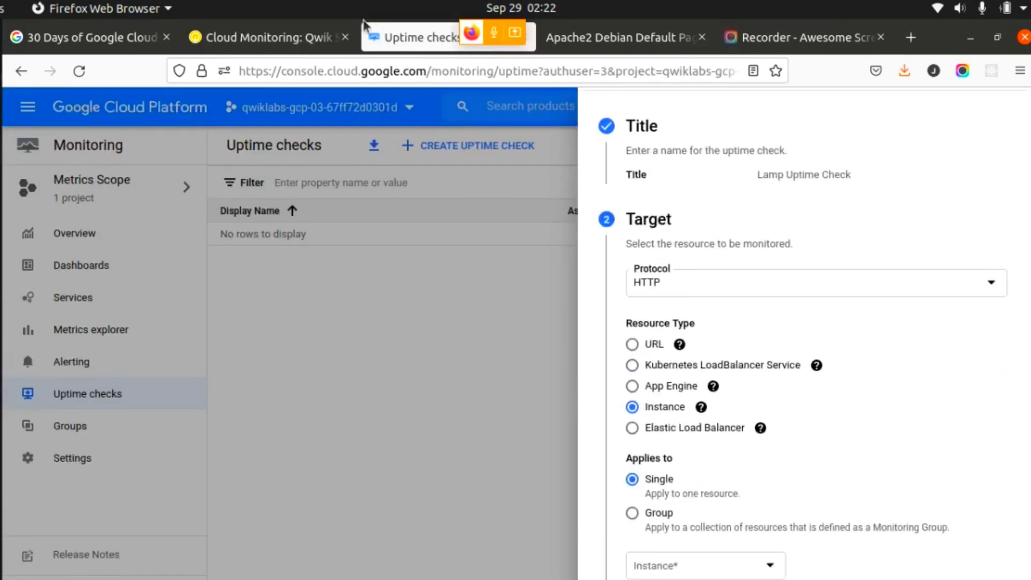
{"action": "left_click", "coordinate": [259, 34]}
{"action": "scroll", "coordinate": [808, 381], "scroll_direction": "up", "scroll_amount": 2}
{"action": "scroll", "coordinate": [932, 426], "scroll_direction": "down", "scroll_amount": 6}
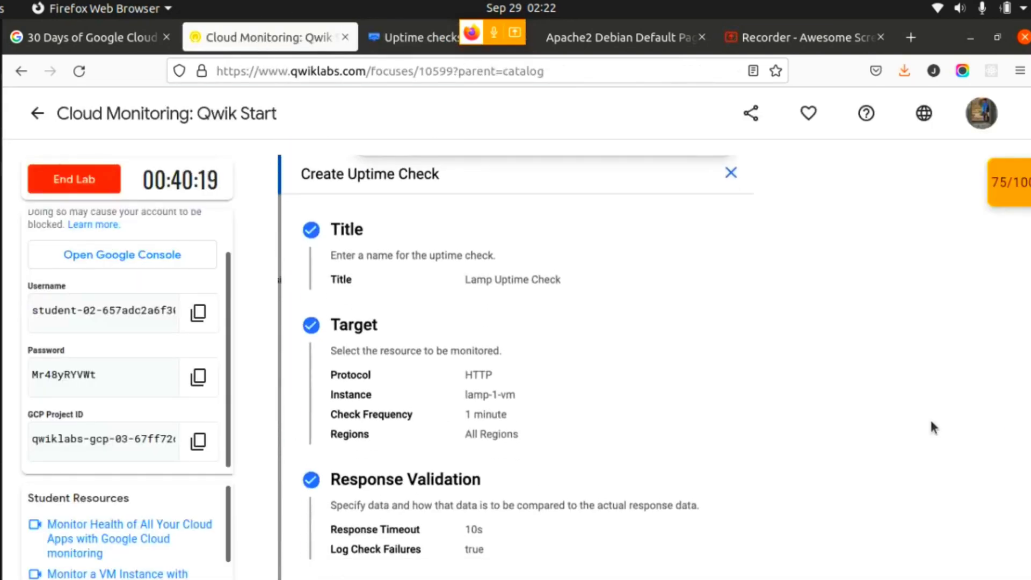
{"action": "scroll", "coordinate": [932, 426], "scroll_direction": "down", "scroll_amount": 3}
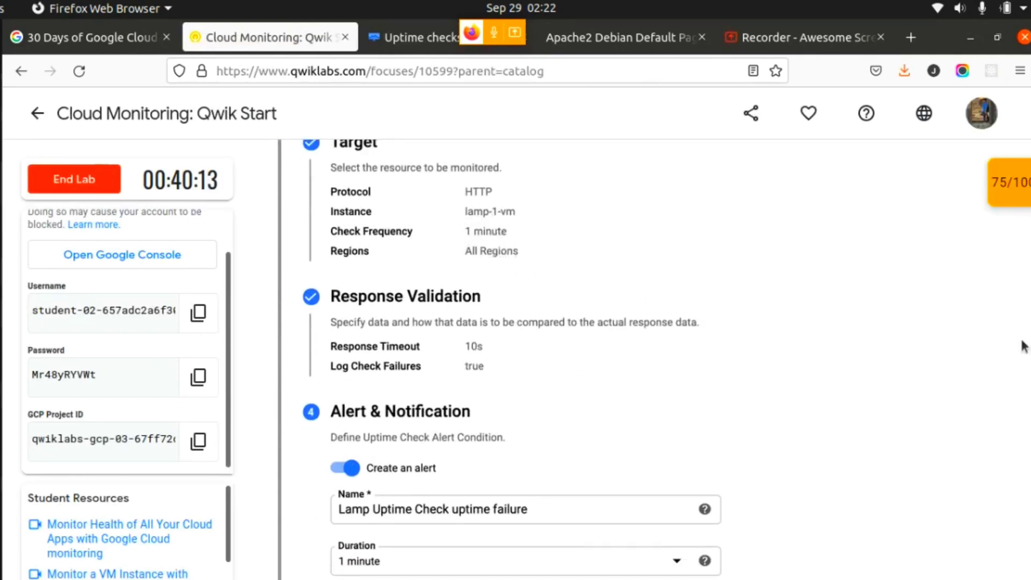
{"action": "scroll", "coordinate": [514, 360], "scroll_direction": "up", "scroll_amount": 7}
{"action": "scroll", "coordinate": [514, 359], "scroll_direction": "down", "scroll_amount": 2}
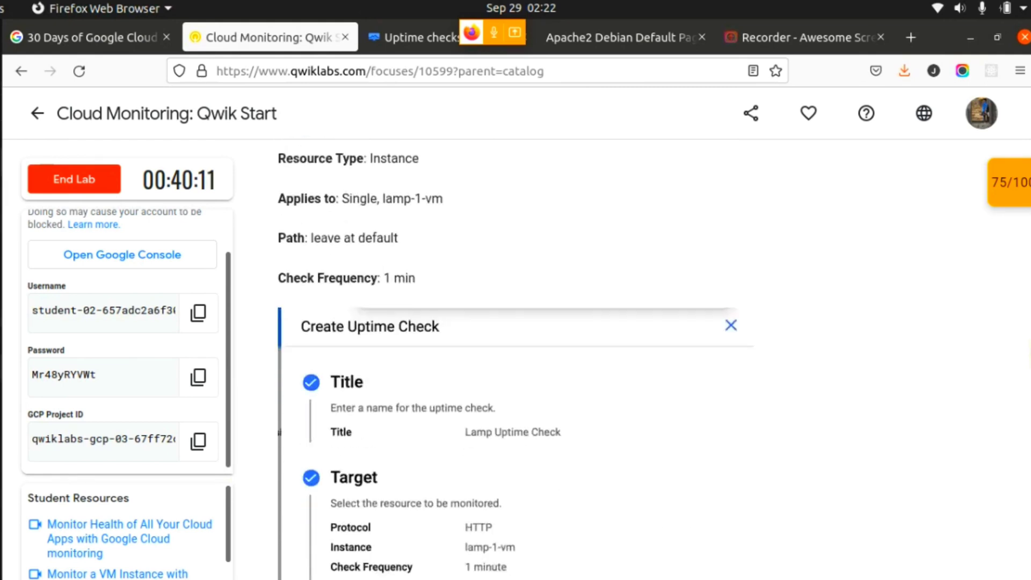
- Select lamp-1-vm as the single instance the uptime check applies to
{"action": "left_click", "coordinate": [400, 34]}
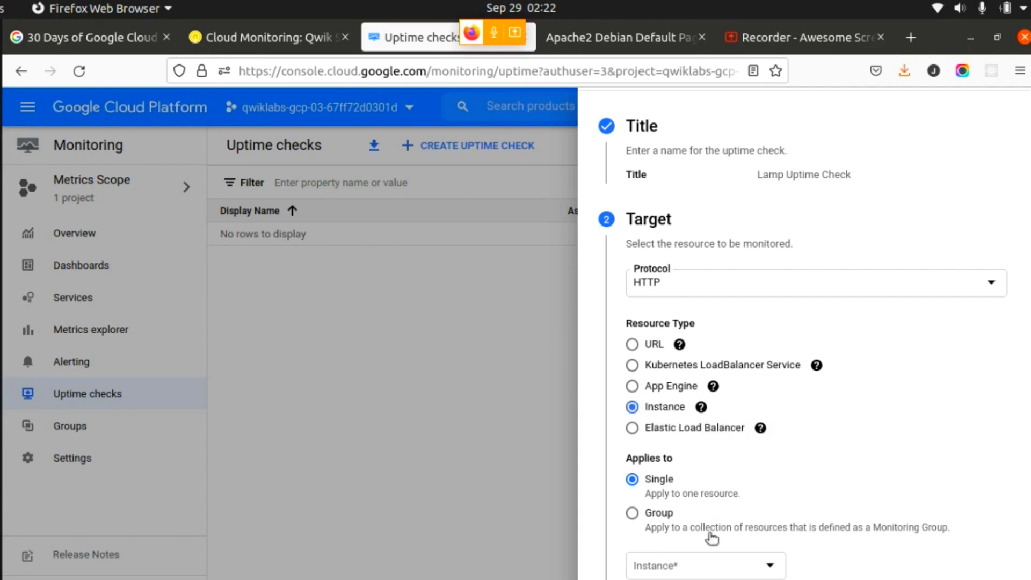
{"action": "left_click", "coordinate": [711, 572]}
{"action": "left_click", "coordinate": [698, 569]}
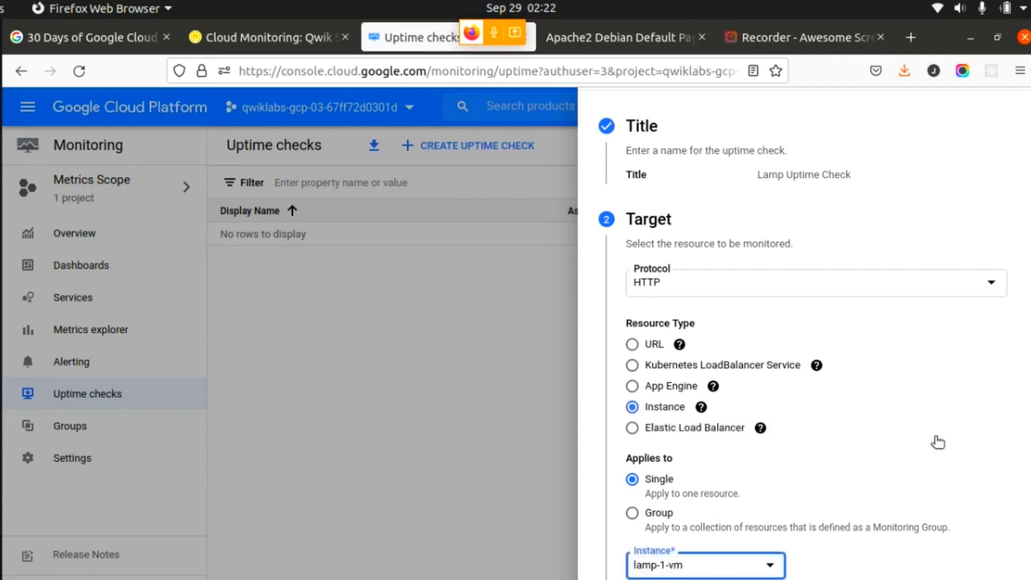
{"action": "scroll", "coordinate": [937, 442], "scroll_direction": "down", "scroll_amount": 2}
{"action": "scroll", "coordinate": [937, 443], "scroll_direction": "down", "scroll_amount": 2}
- Check the lab's remaining uptime check instructions, then accept the target with default path and 1 minute frequency to reach Response Validation
{"action": "left_click", "coordinate": [271, 38]}
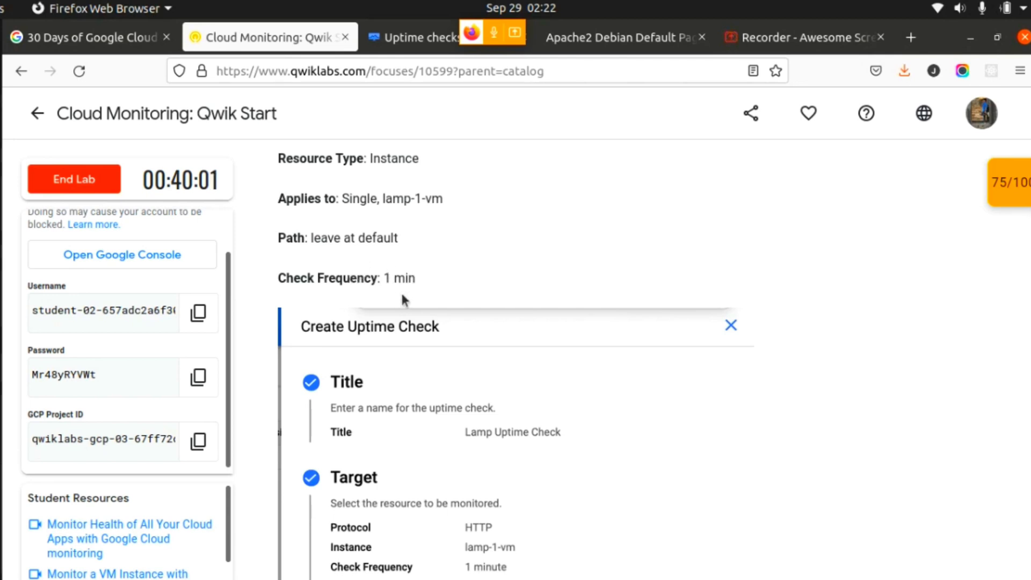
{"action": "left_click", "coordinate": [401, 38]}
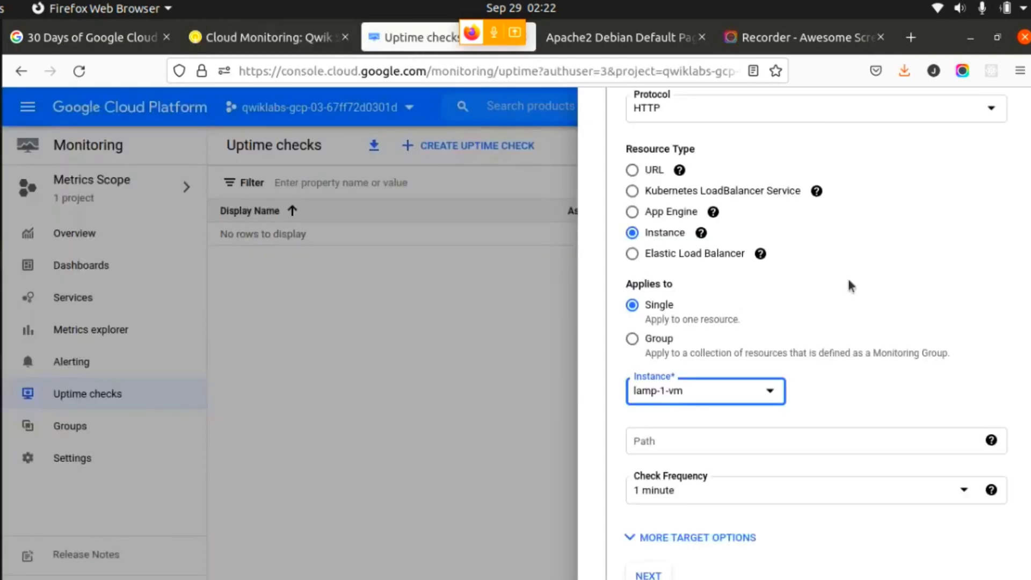
{"action": "scroll", "coordinate": [701, 436], "scroll_direction": "down", "scroll_amount": 1}
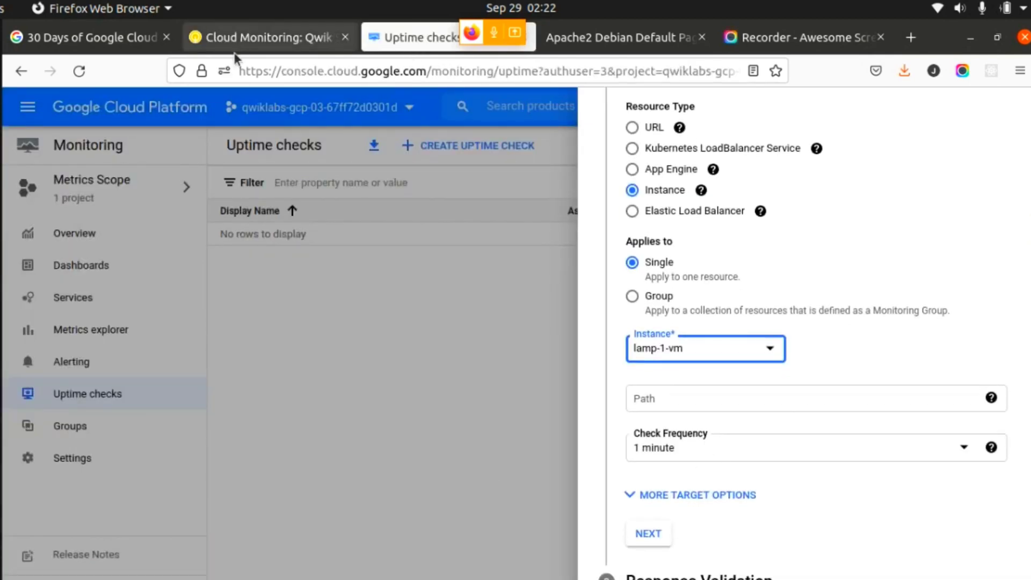
{"action": "left_click", "coordinate": [249, 40]}
{"action": "scroll", "coordinate": [472, 352], "scroll_direction": "down", "scroll_amount": 10}
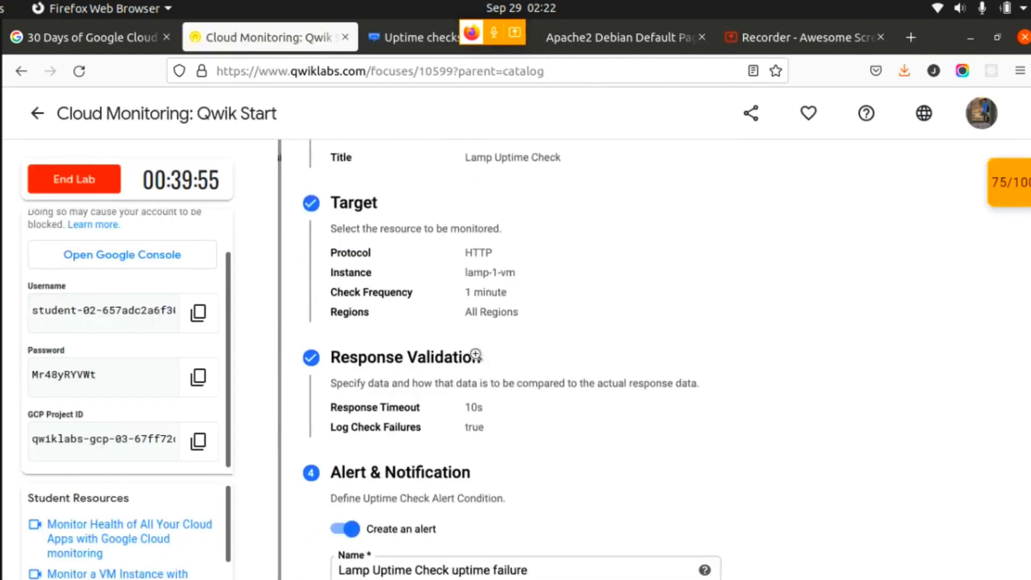
{"action": "scroll", "coordinate": [476, 354], "scroll_direction": "down", "scroll_amount": 7}
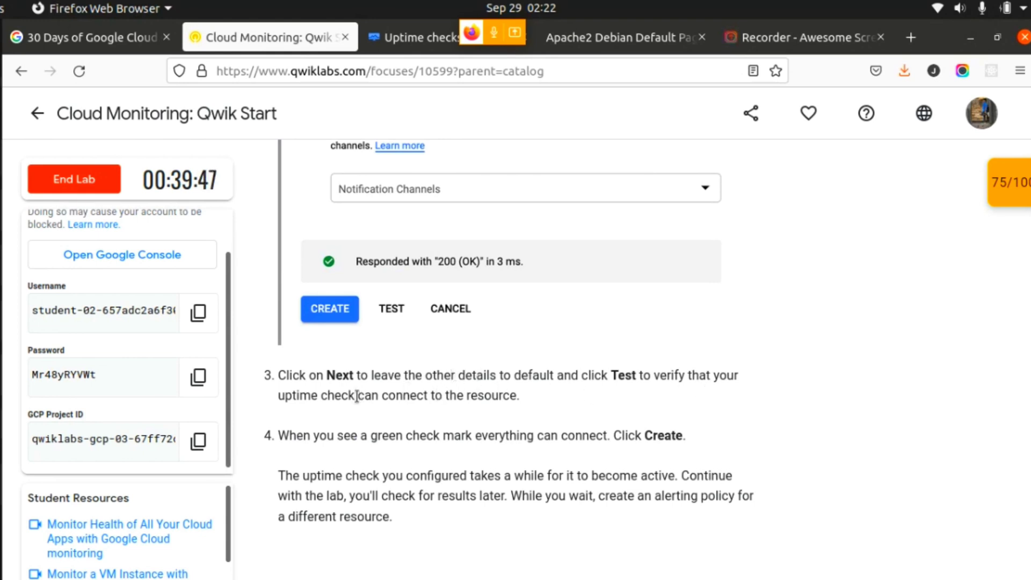
{"action": "left_click_drag", "start_coordinate": [359, 396], "coordinate": [514, 400]}
{"action": "left_click", "coordinate": [514, 400]}
{"action": "left_click", "coordinate": [408, 37]}
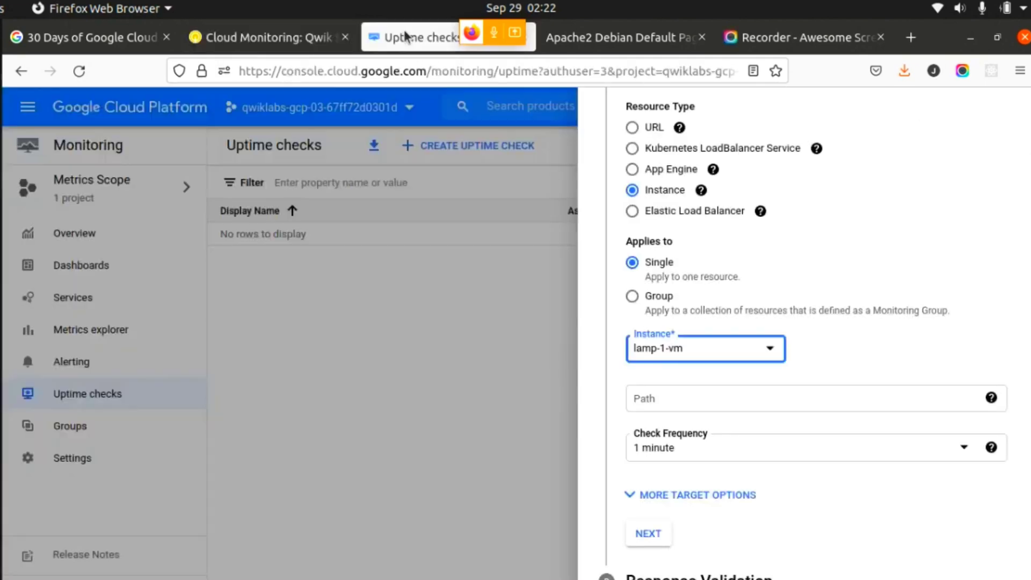
{"action": "left_click", "coordinate": [644, 537]}
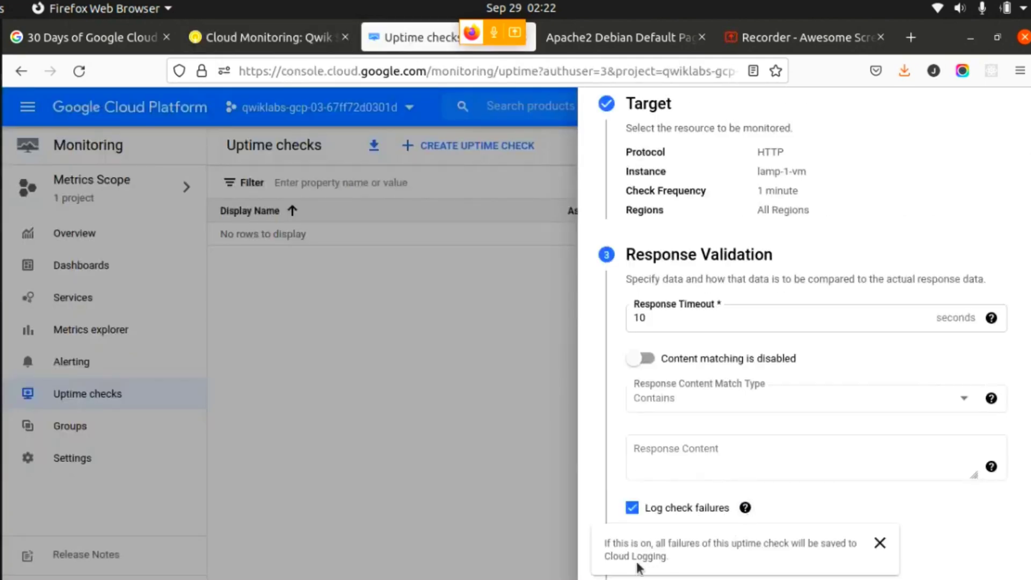
- Accept the default response validation with a 10-second timeout and failure logging, then test the uptime check's connection to the instance
{"action": "left_click", "coordinate": [647, 549]}
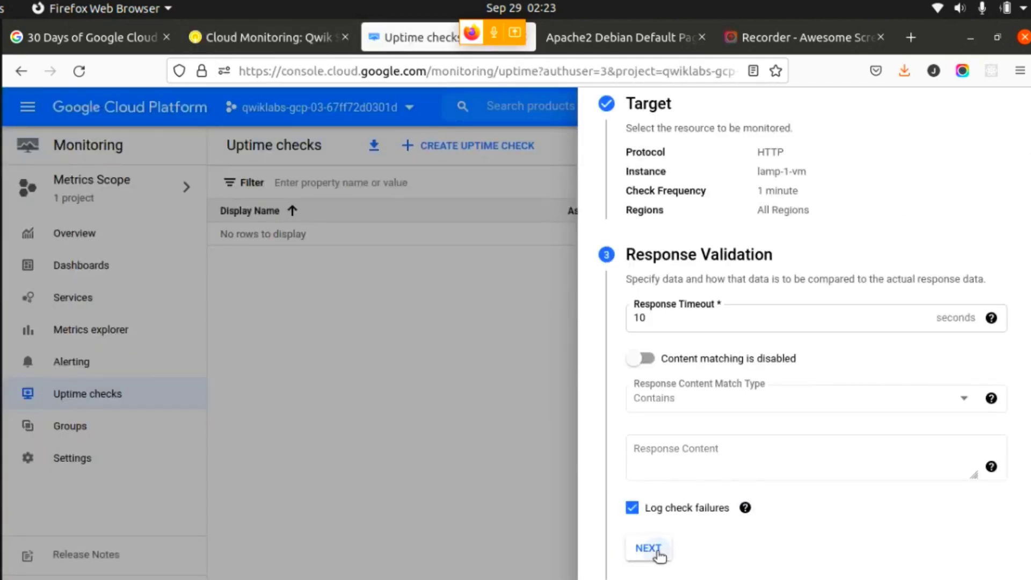
{"action": "scroll", "coordinate": [949, 498], "scroll_direction": "down", "scroll_amount": 3}
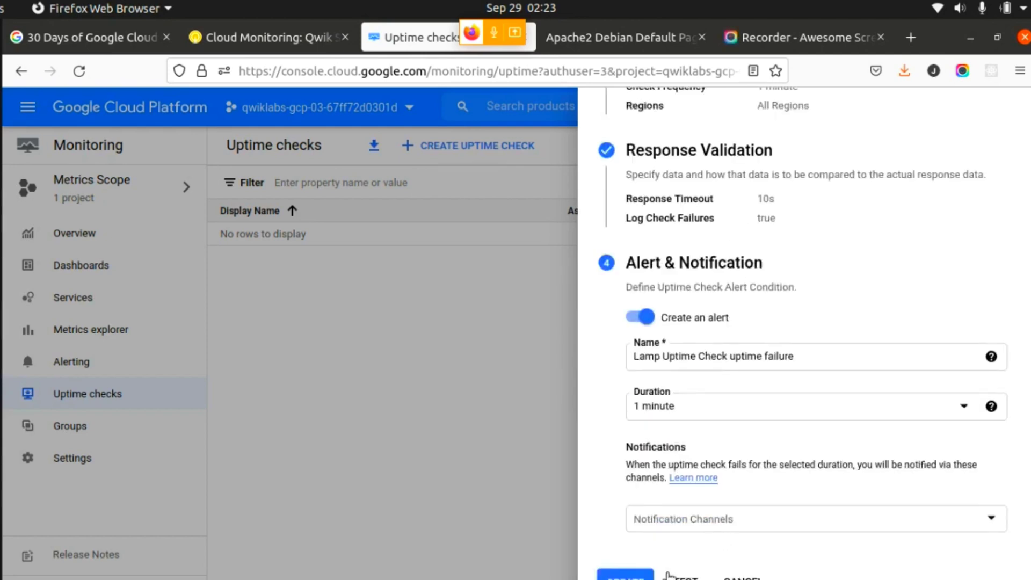
{"action": "left_click", "coordinate": [685, 576]}
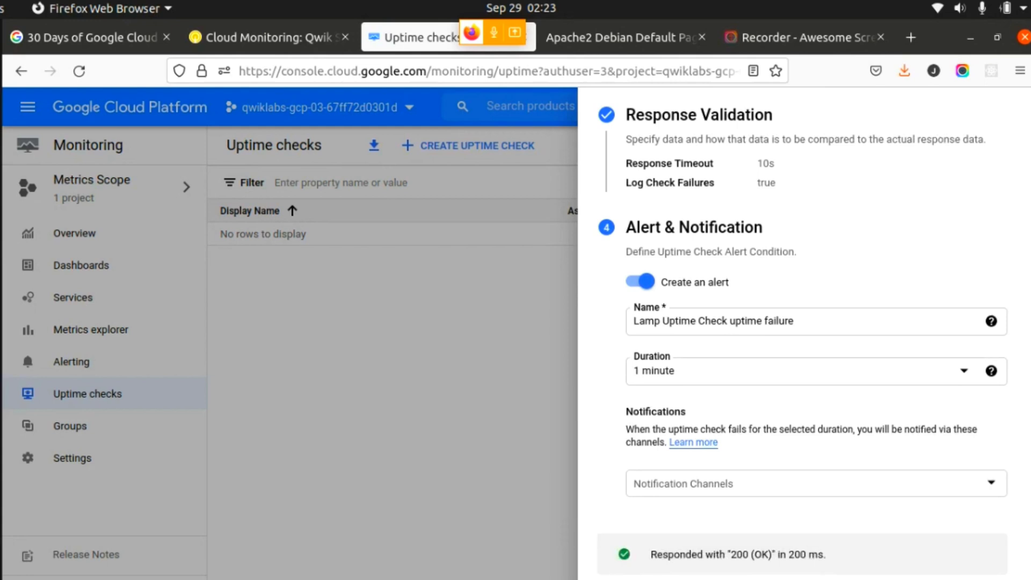
- Check the lab's instructions for completing the uptime check, then create it with its default 1 minute failure alert
{"action": "left_click", "coordinate": [260, 37]}
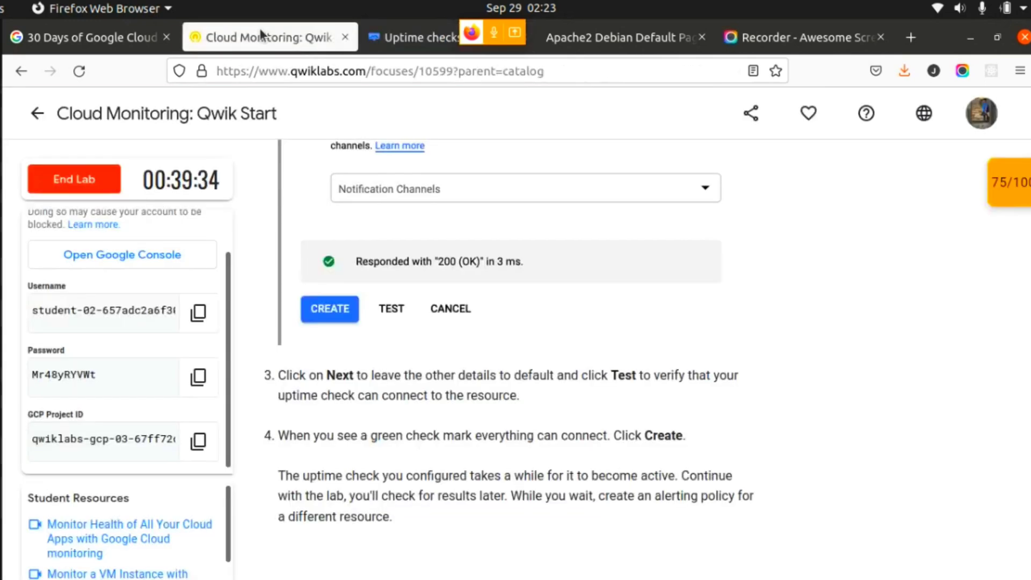
{"action": "scroll", "coordinate": [459, 406], "scroll_direction": "down", "scroll_amount": 3}
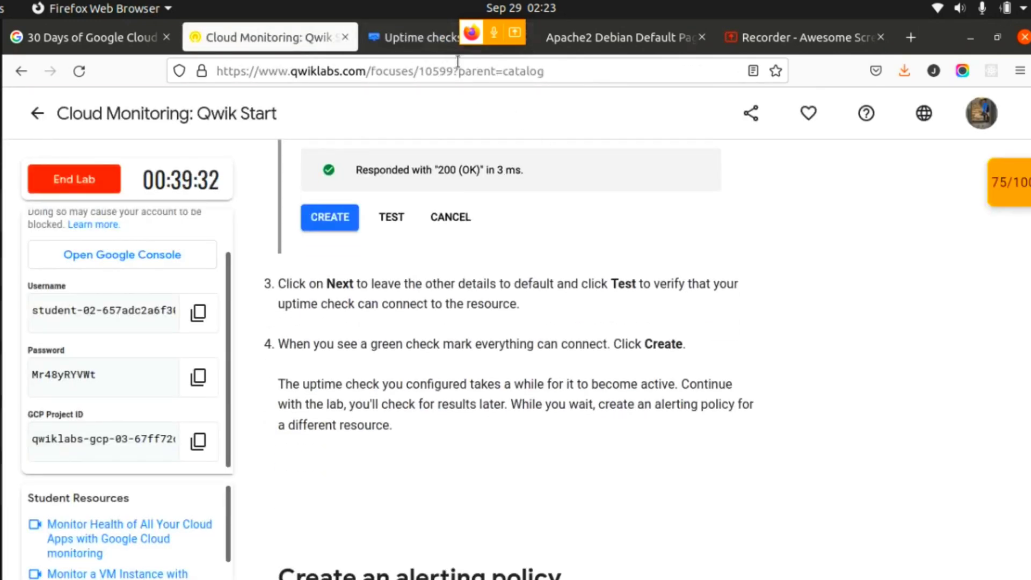
{"action": "left_click", "coordinate": [422, 33]}
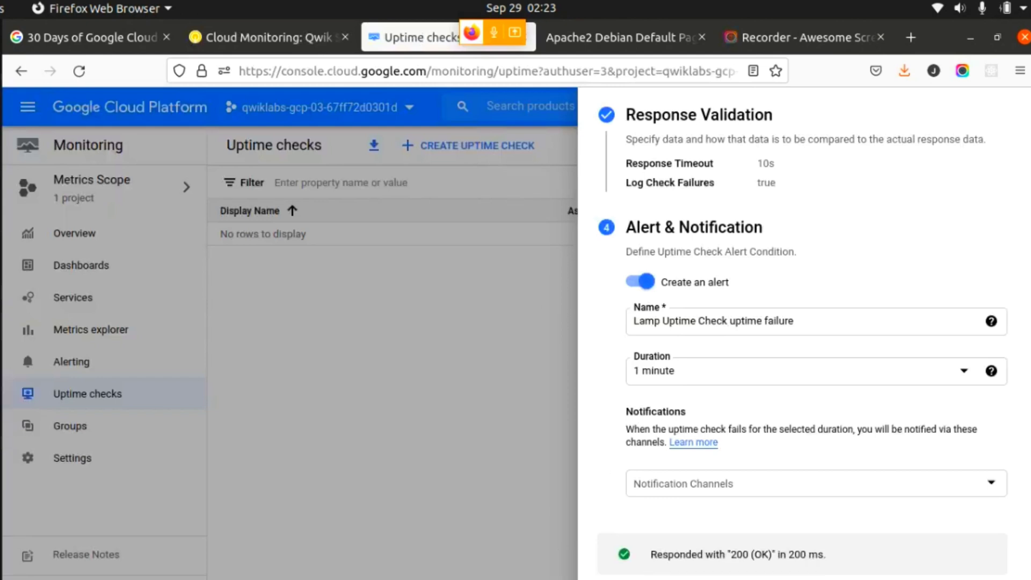
{"action": "left_click", "coordinate": [625, 579]}
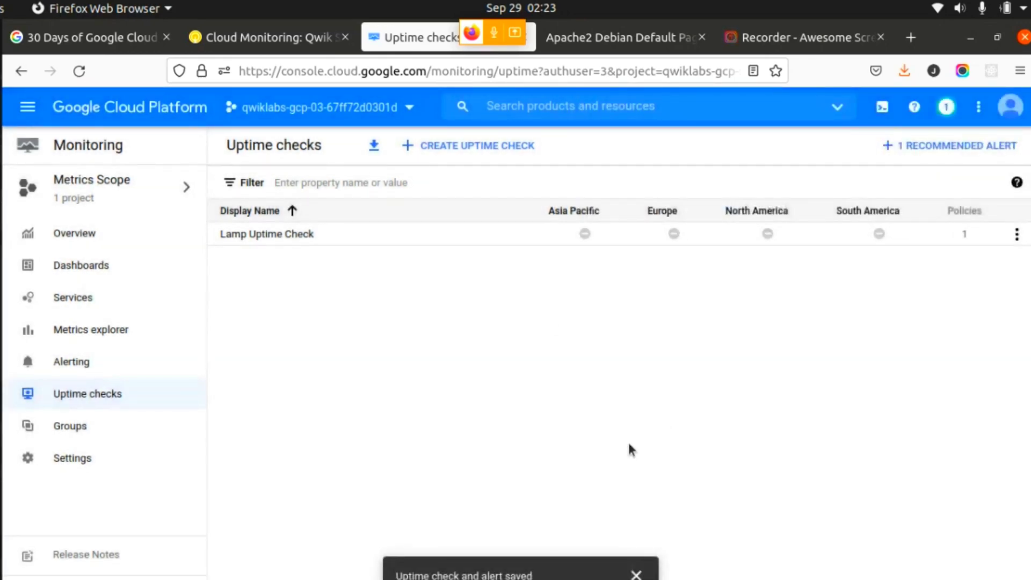
- Read the lab's opening instructions on alerting policies, then start a new alerting policy in Cloud Monitoring
{"action": "left_click", "coordinate": [242, 36]}
{"action": "scroll", "coordinate": [529, 408], "scroll_direction": "down", "scroll_amount": 3}
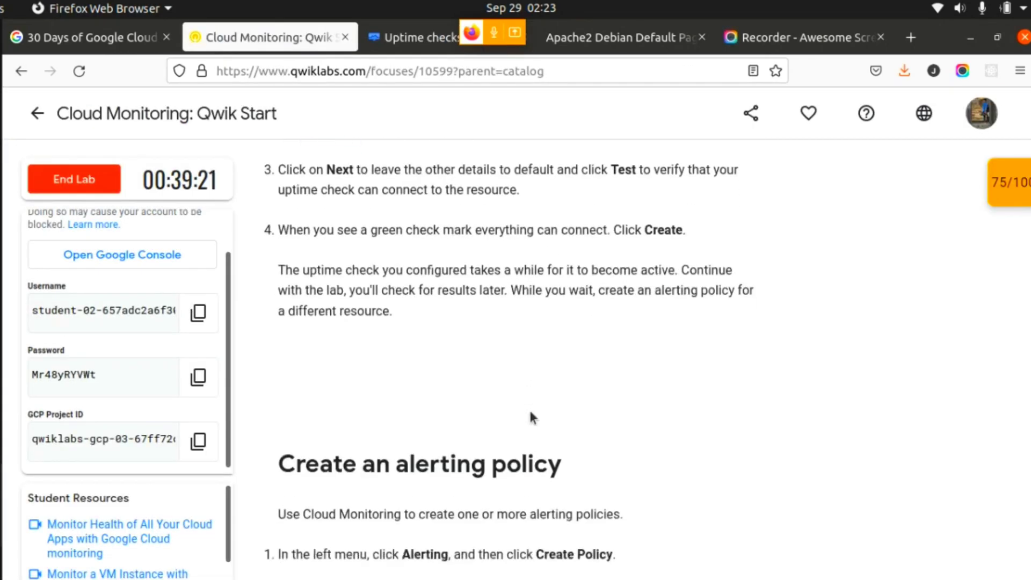
{"action": "scroll", "coordinate": [532, 417], "scroll_direction": "down", "scroll_amount": 3}
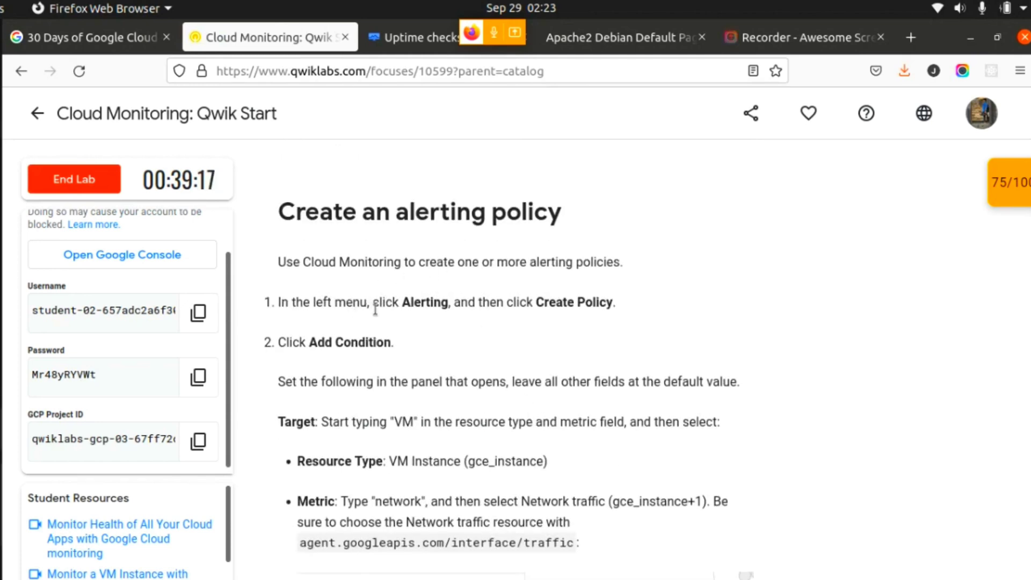
{"action": "left_click_drag", "start_coordinate": [367, 302], "coordinate": [449, 305]}
{"action": "left_click_drag", "start_coordinate": [533, 302], "coordinate": [632, 300]}
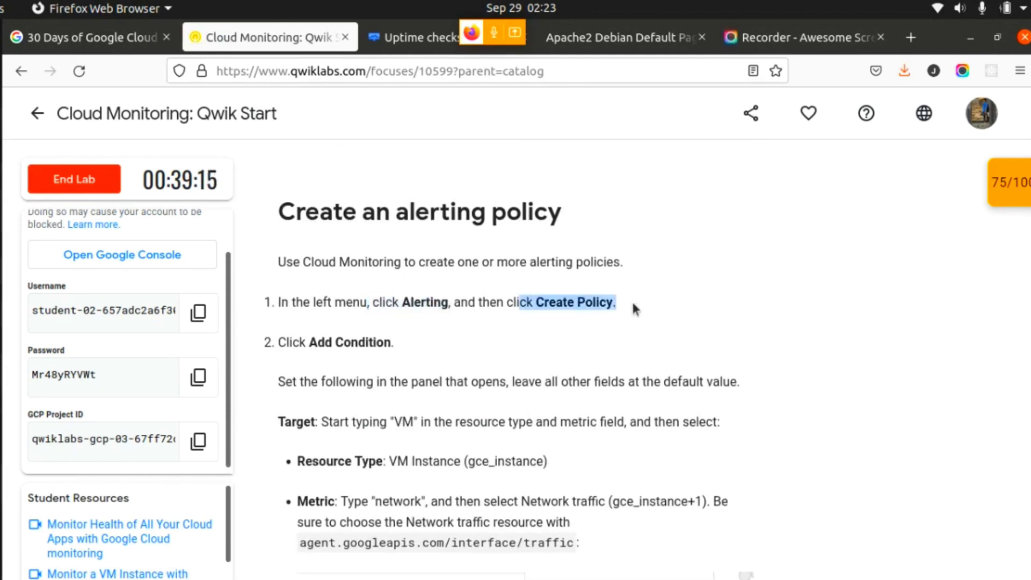
{"action": "left_click", "coordinate": [416, 36]}
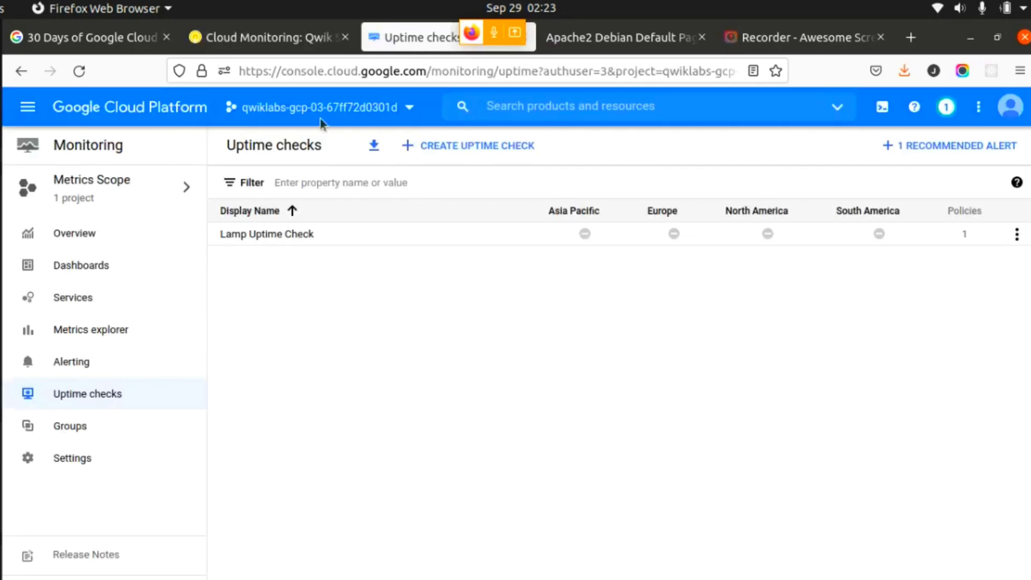
{"action": "left_click", "coordinate": [131, 361]}
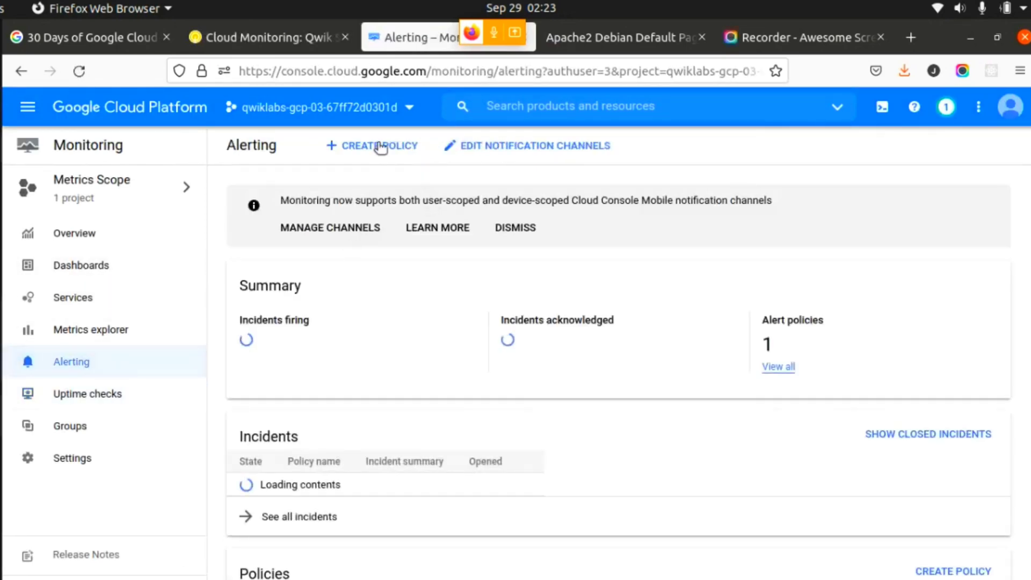
{"action": "left_click", "coordinate": [370, 151]}
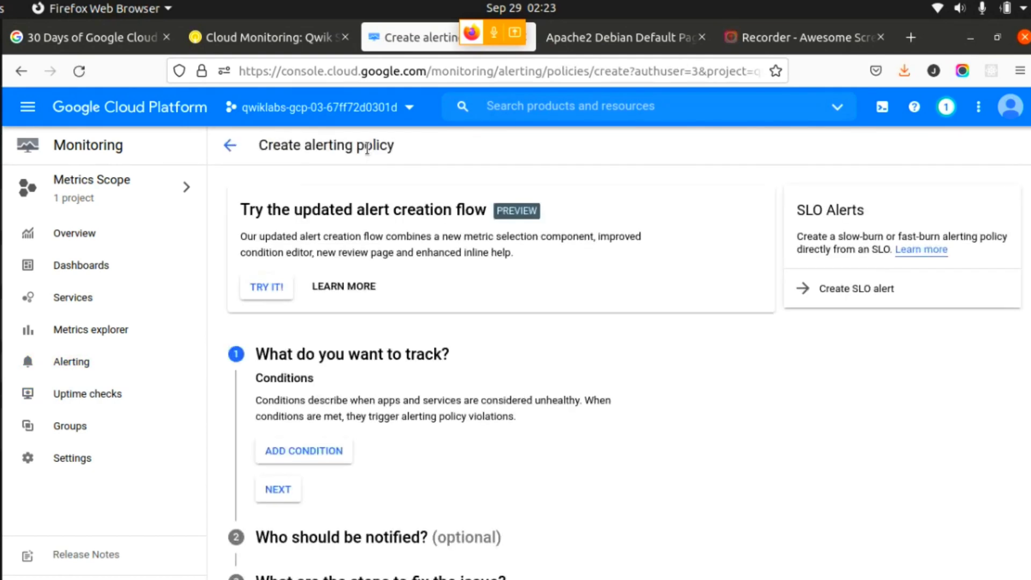
- Check the lab's alerting policy condition requirements, then add a new condition to the policy
{"action": "left_click", "coordinate": [268, 37]}
{"action": "scroll", "coordinate": [510, 352], "scroll_direction": "down", "scroll_amount": 3}
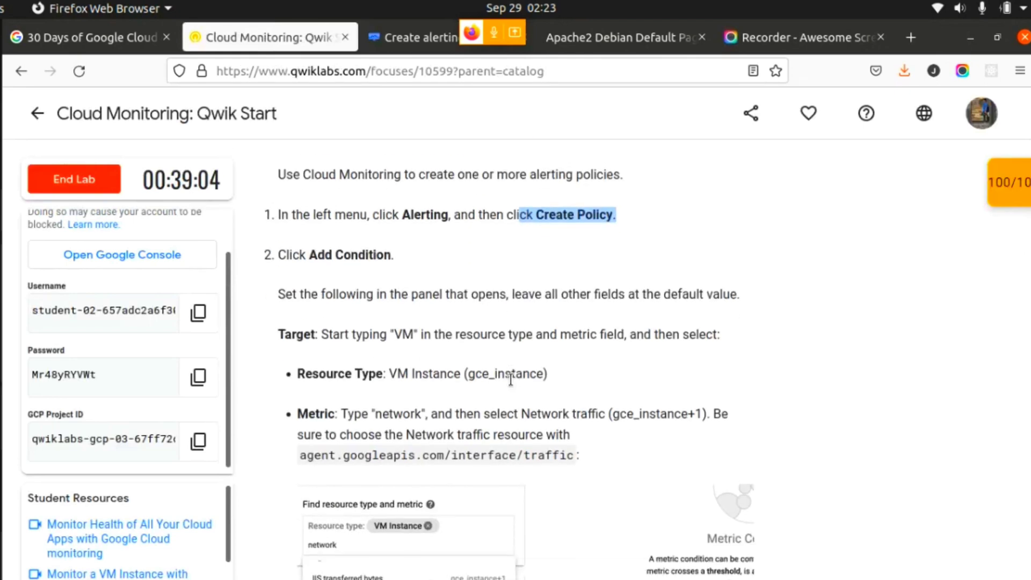
{"action": "left_click", "coordinate": [375, 273]}
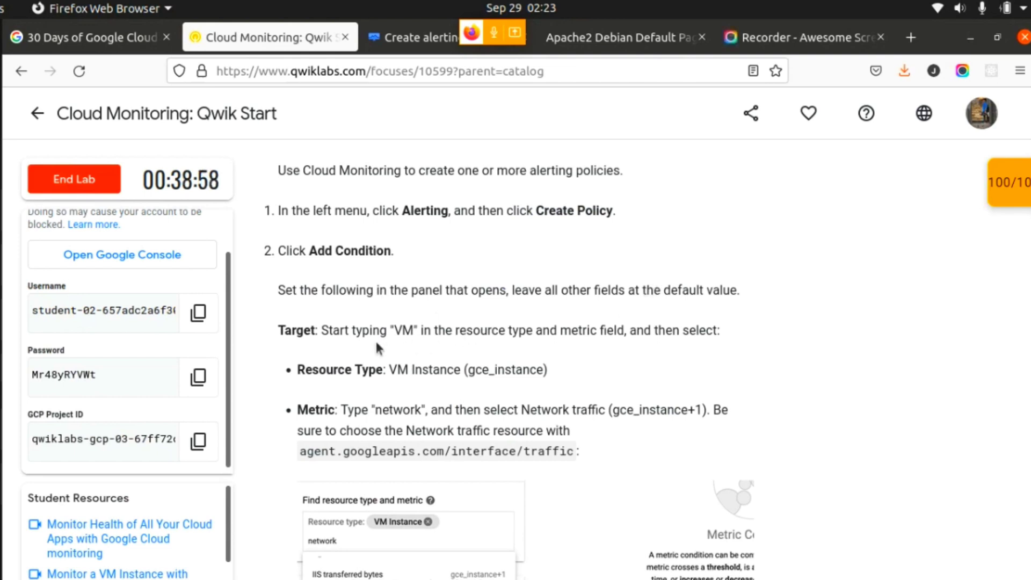
{"action": "left_click", "coordinate": [394, 39]}
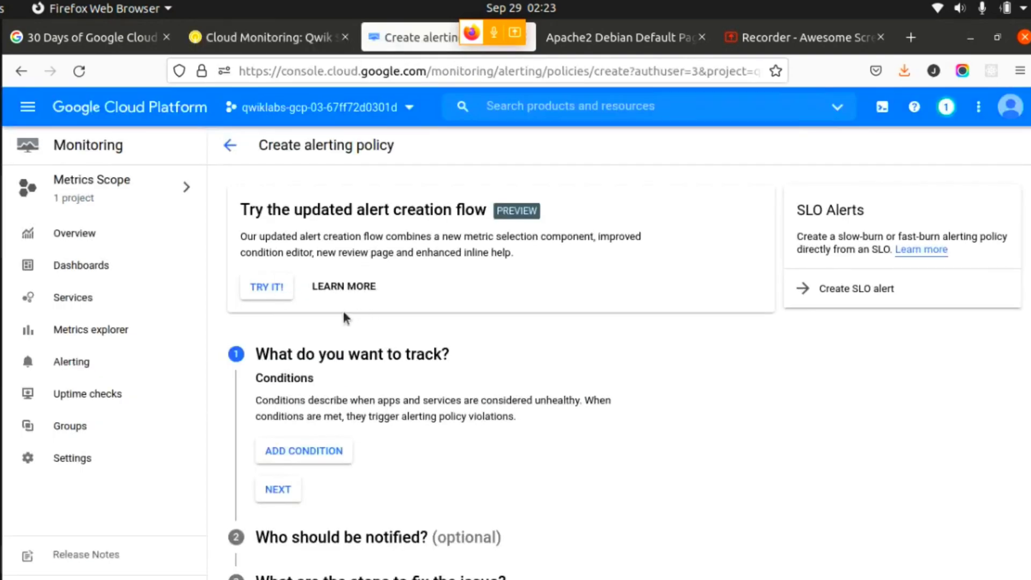
{"action": "left_click", "coordinate": [316, 456]}
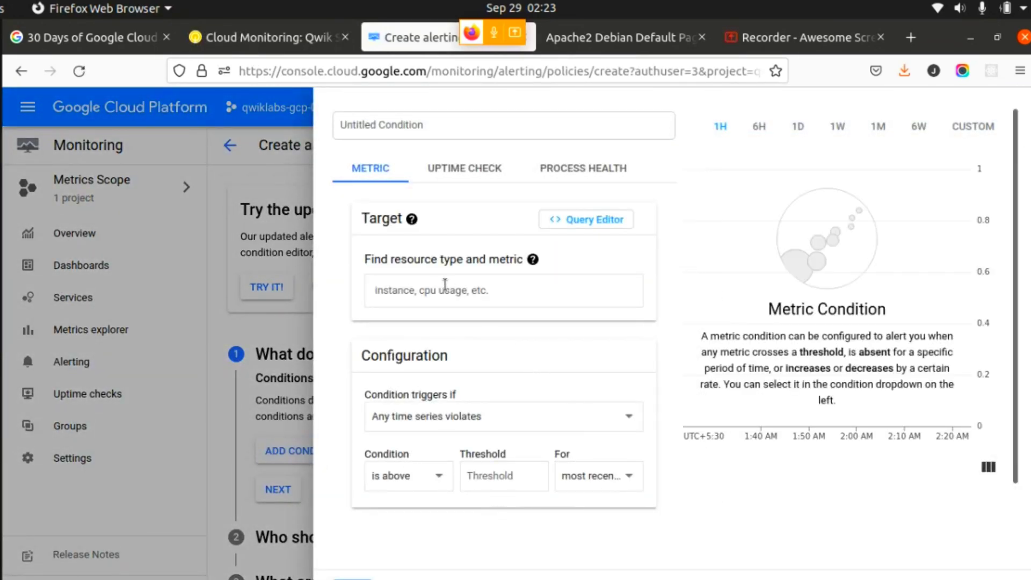
- Look up the condition's target in the lab and set its resource type to VM Instance (gce_instance)
{"action": "left_click", "coordinate": [271, 41]}
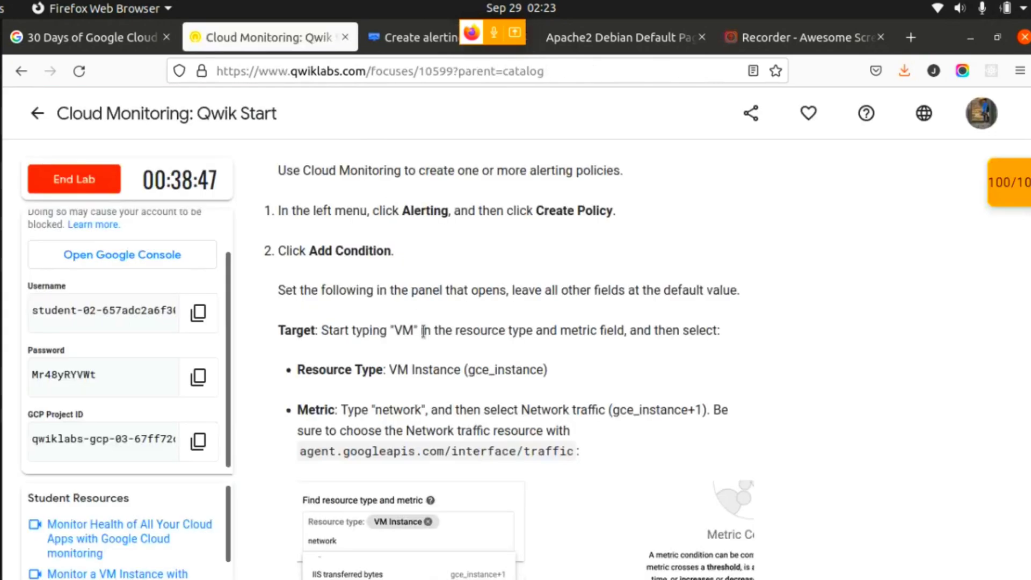
{"action": "scroll", "coordinate": [403, 363], "scroll_direction": "down", "scroll_amount": 2}
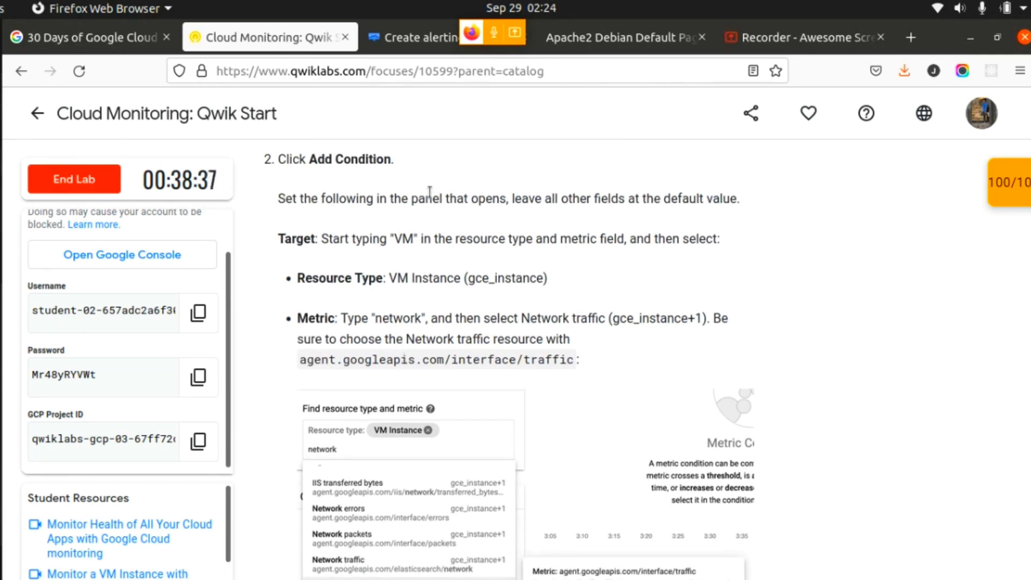
{"action": "left_click", "coordinate": [420, 39]}
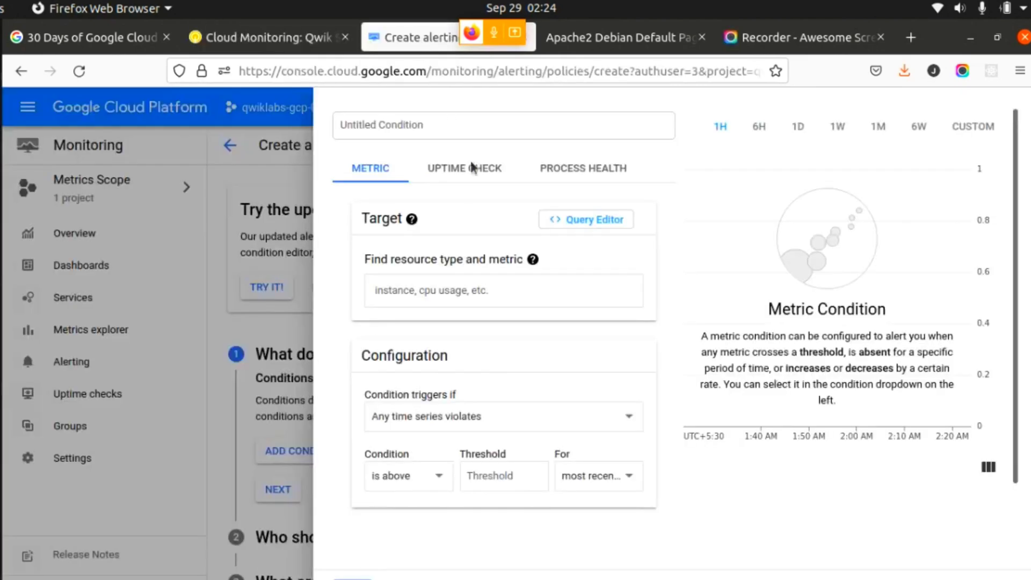
{"action": "left_click", "coordinate": [440, 289]}
{"action": "type", "text": "vm"}
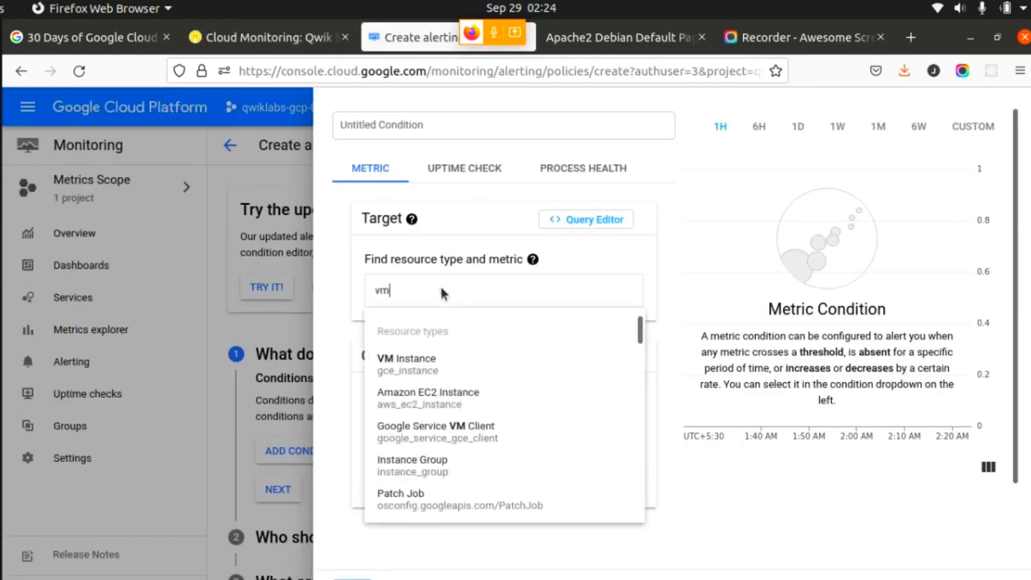
{"action": "left_click", "coordinate": [431, 360]}
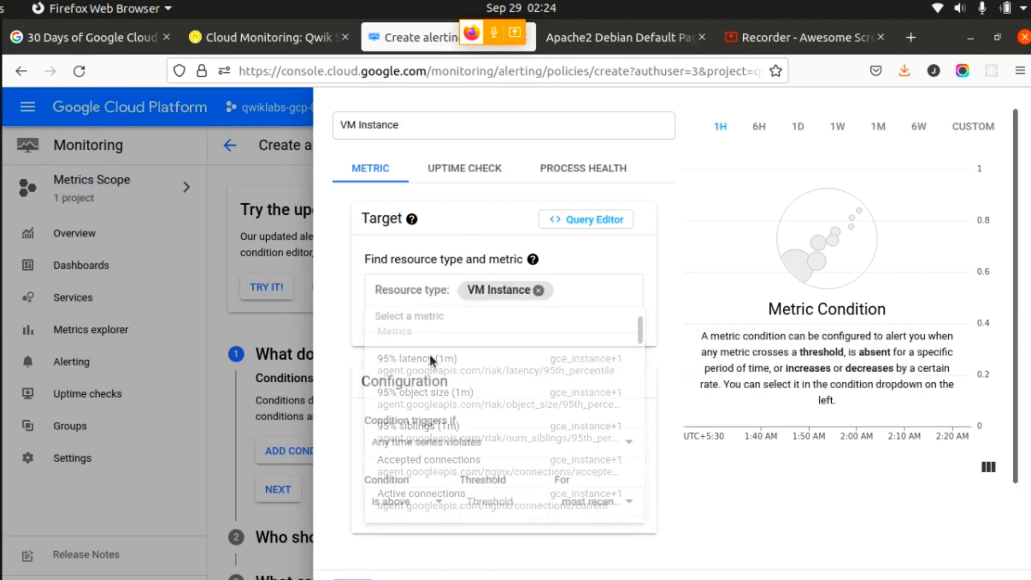
- Look up the required metric in the lab and search the VM Instance metrics for "network"
{"action": "left_click", "coordinate": [285, 37]}
{"action": "scroll", "coordinate": [440, 283], "scroll_direction": "down", "scroll_amount": 3}
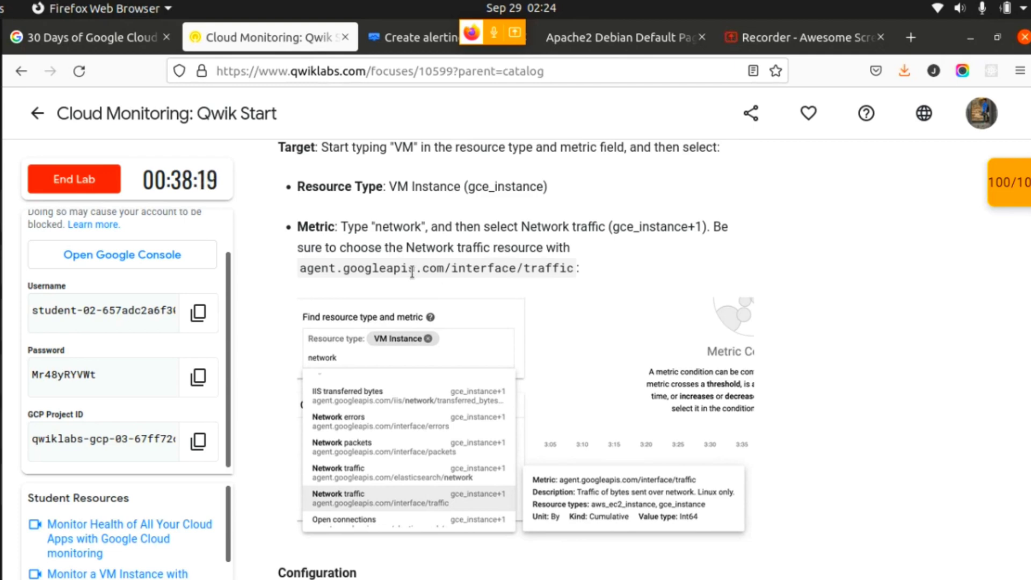
{"action": "left_click", "coordinate": [394, 37]}
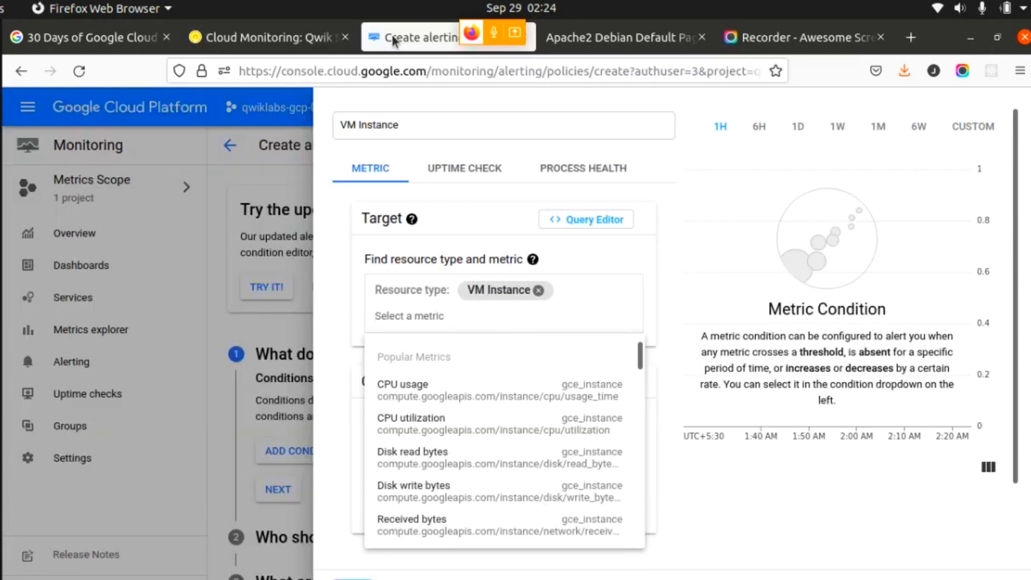
{"action": "type", "text": "netw"}
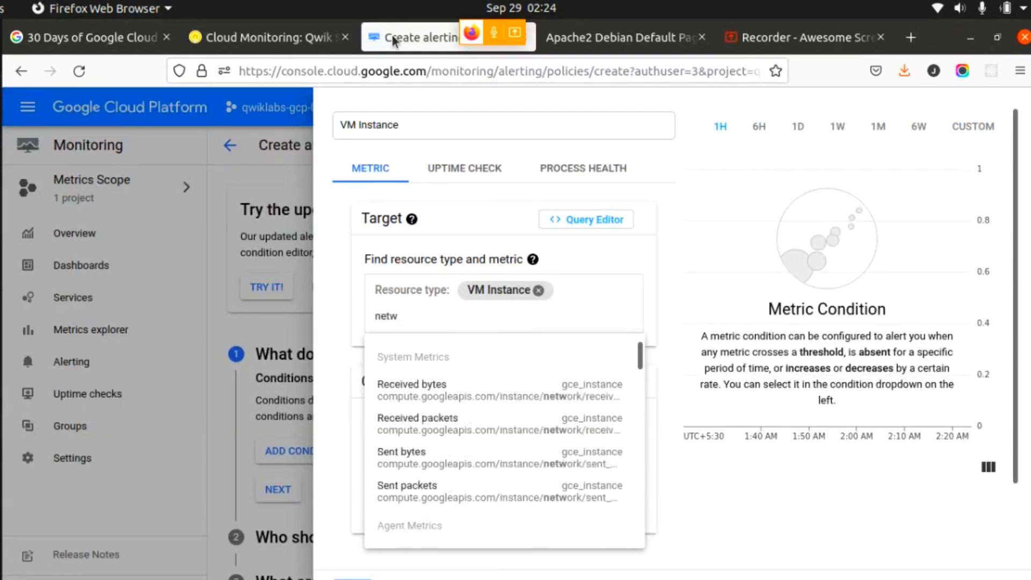
{"action": "type", "text": "ork"}
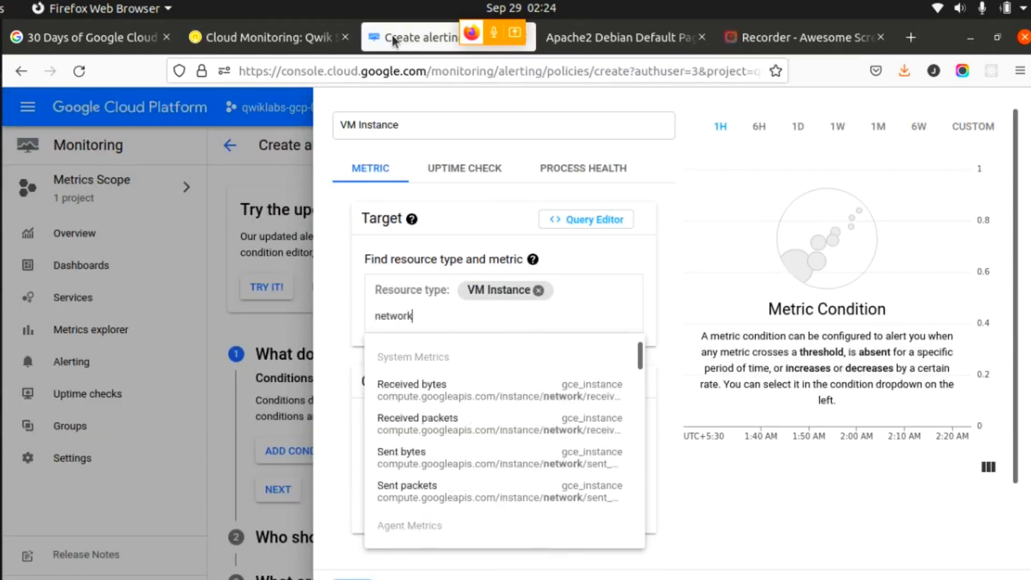
- Recheck the metric in the lab and change the metric search term to "Network" with a capital N
{"action": "left_click", "coordinate": [259, 37]}
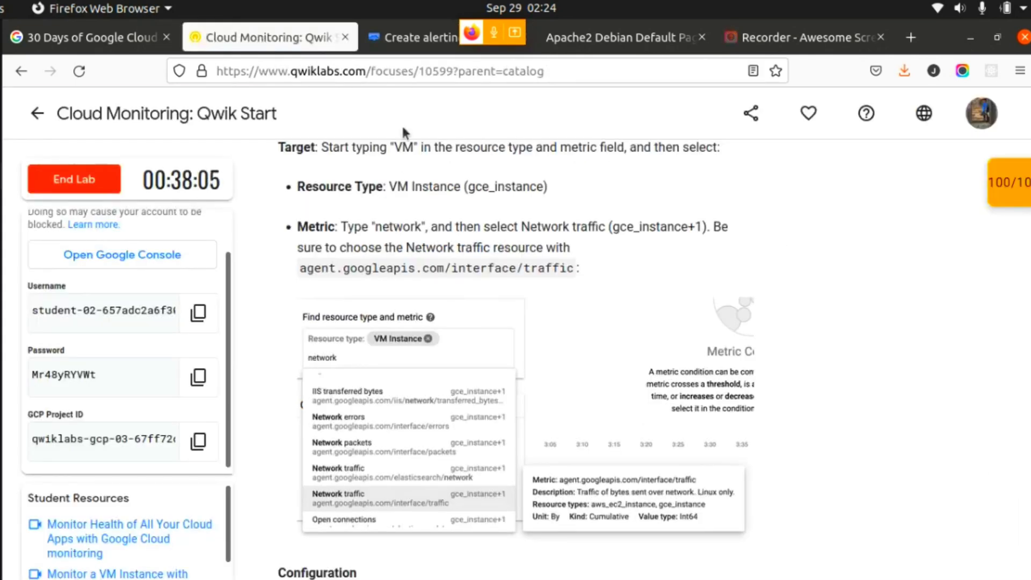
{"action": "left_click", "coordinate": [400, 41]}
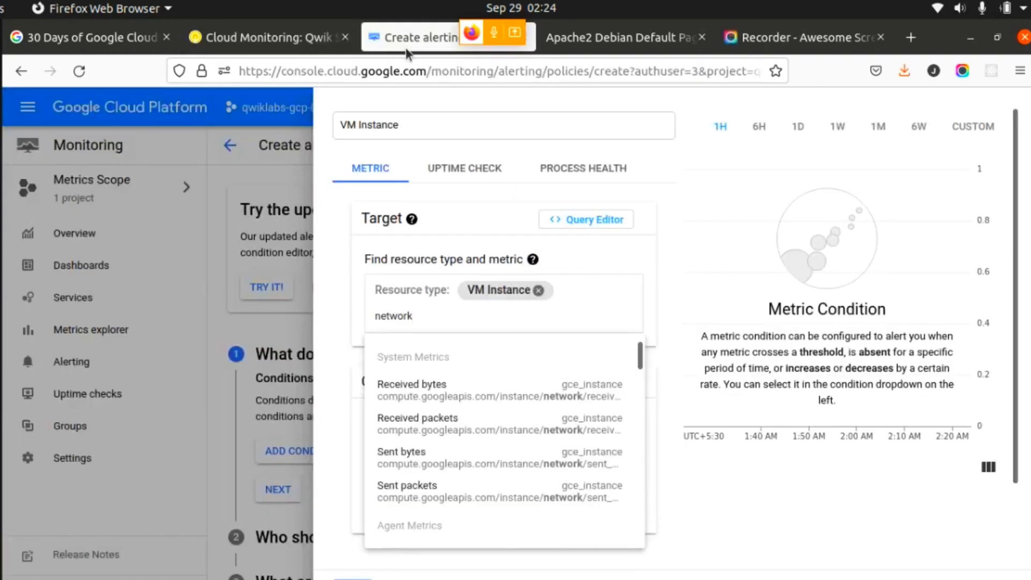
{"action": "key", "text": "BackSpace"}
{"action": "type", "text": "Ne"}
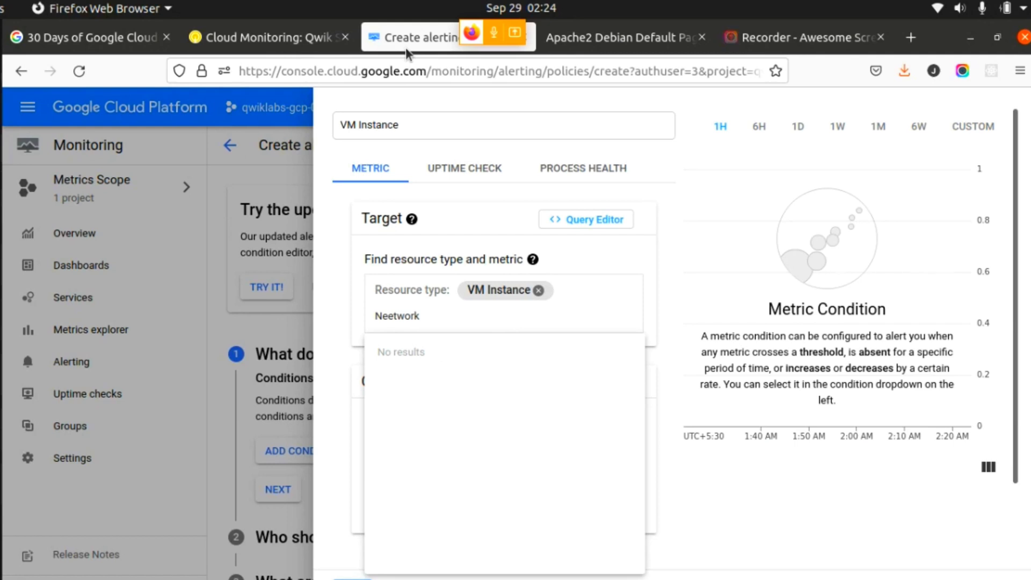
{"action": "key", "text": "BackSpace"}
{"action": "key", "text": "Right"}
{"action": "key", "text": "Right"}
{"action": "key", "text": "Right"}
{"action": "key", "text": "Right"}
{"action": "key", "text": "Right"}
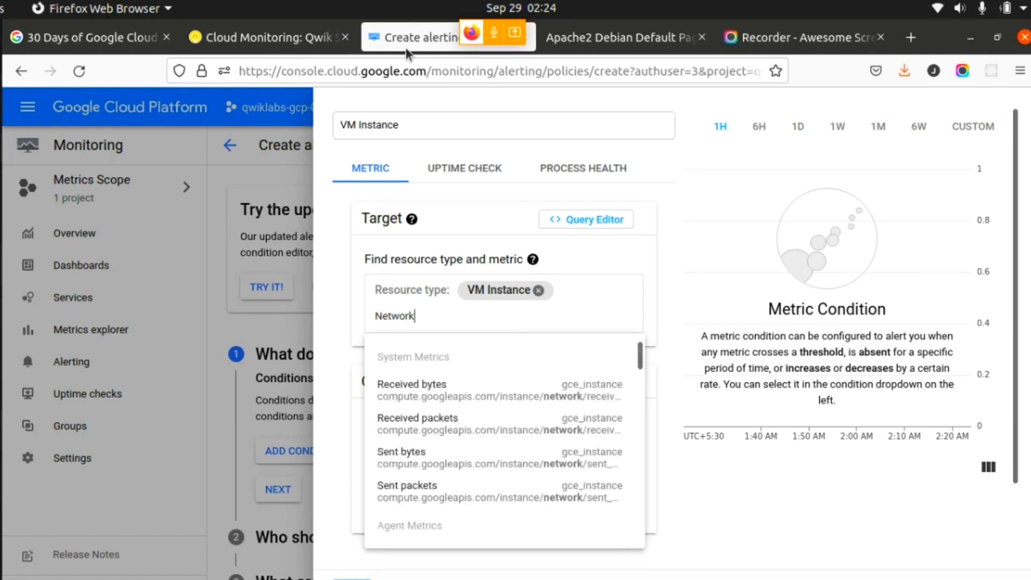
- Find the Network traffic metric with agent.googleapis.com/interface/traffic, verify it against the lab, and select it for the condition
{"action": "scroll", "coordinate": [638, 387], "scroll_direction": "down", "scroll_amount": 2}
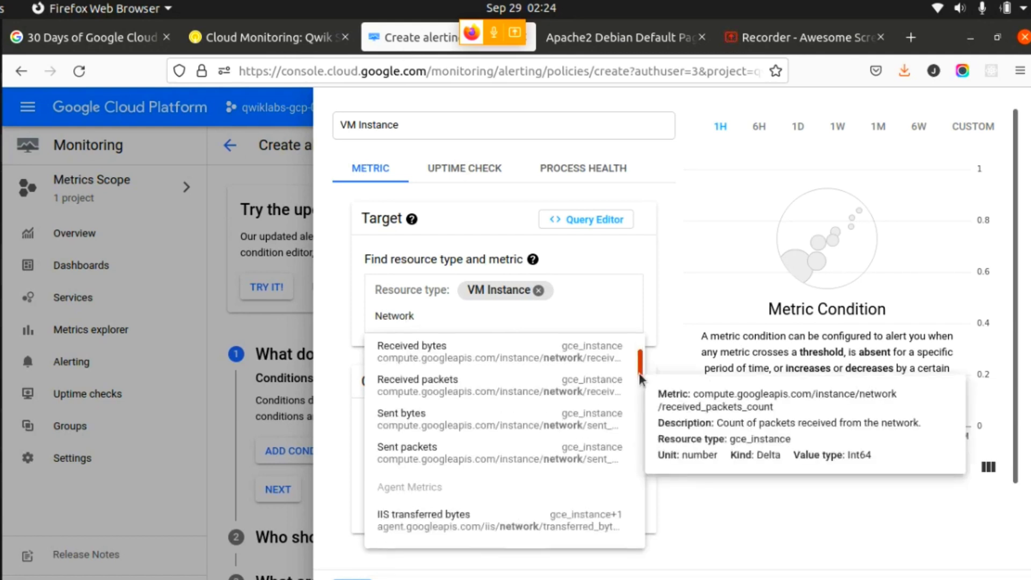
{"action": "left_click_drag", "start_coordinate": [640, 389], "coordinate": [639, 409]}
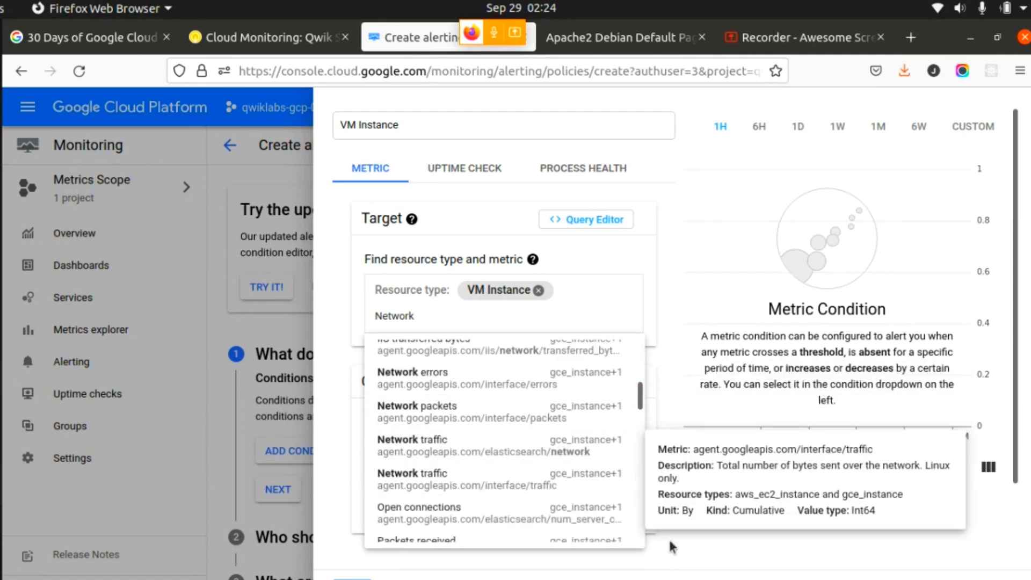
{"action": "left_click", "coordinate": [258, 37]}
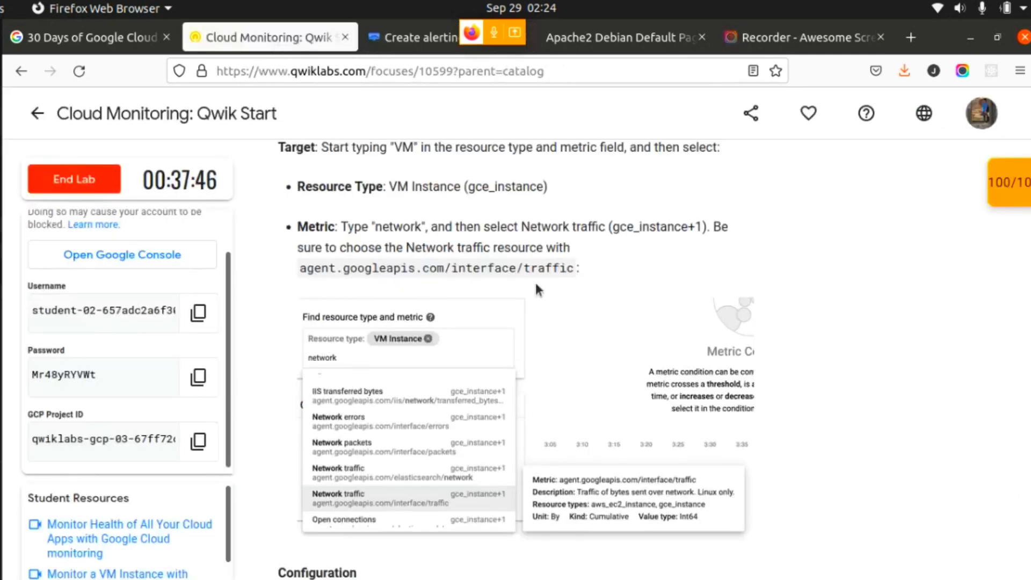
{"action": "left_click", "coordinate": [414, 37]}
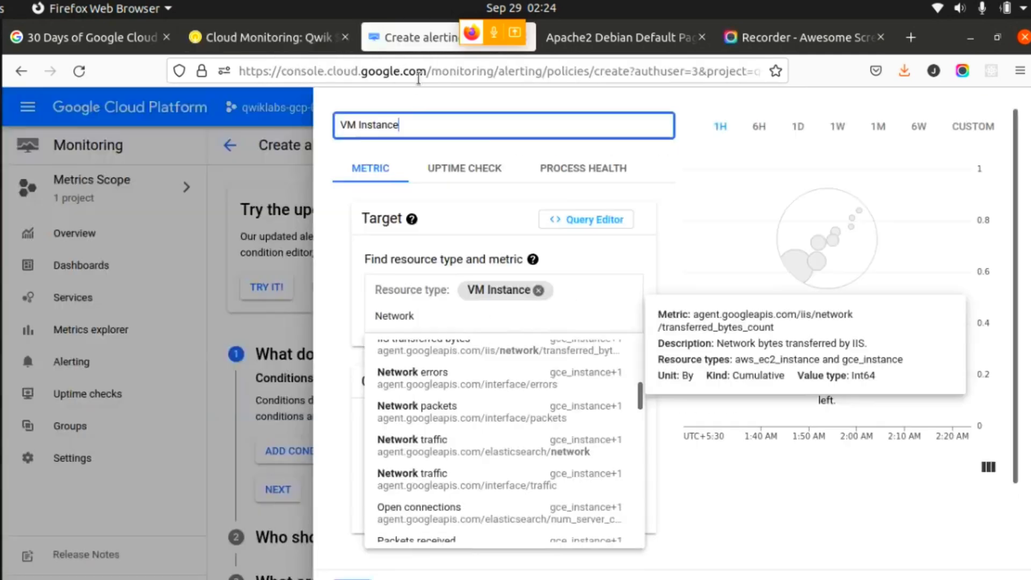
{"action": "left_click", "coordinate": [533, 489]}
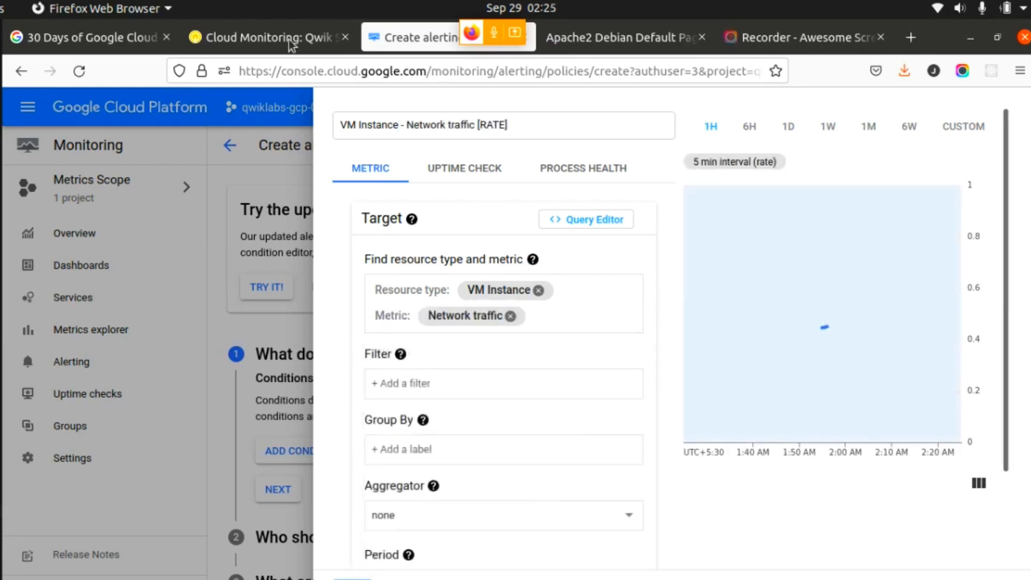
- Read the lab's Configuration section for the Network traffic condition, checking its condition, threshold and duration against the alert form
{"action": "left_click", "coordinate": [288, 39]}
{"action": "scroll", "coordinate": [714, 411], "scroll_direction": "down", "scroll_amount": 3}
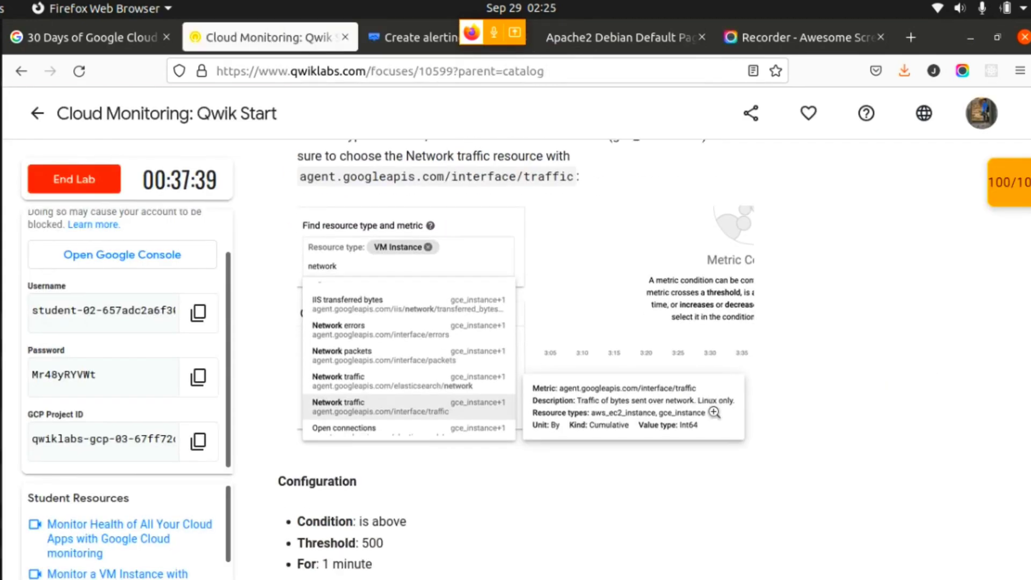
{"action": "scroll", "coordinate": [713, 411], "scroll_direction": "down", "scroll_amount": 3}
{"action": "scroll", "coordinate": [713, 408], "scroll_direction": "down", "scroll_amount": 3}
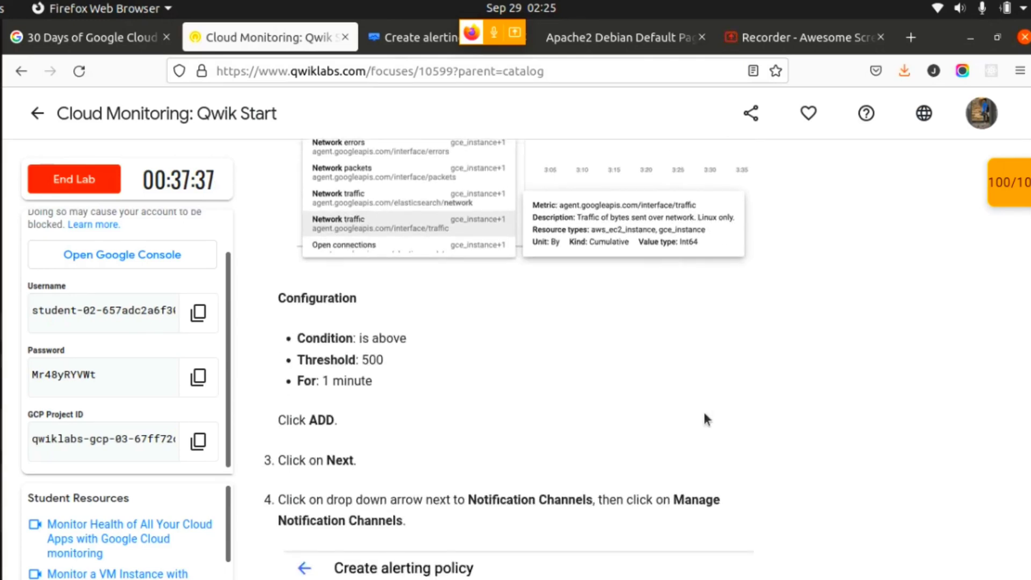
{"action": "left_click_drag", "start_coordinate": [406, 339], "coordinate": [359, 338]}
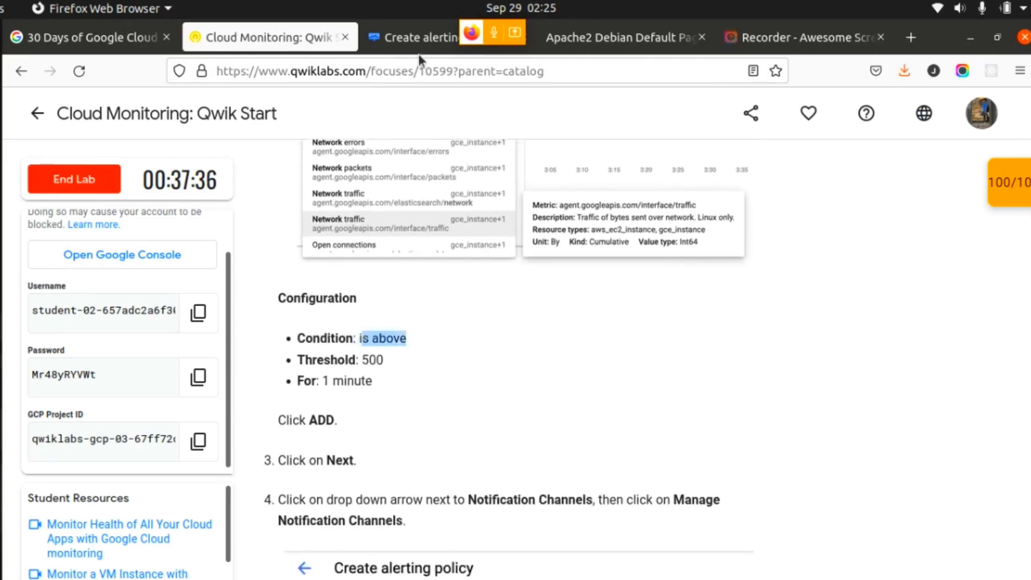
{"action": "left_click", "coordinate": [408, 38]}
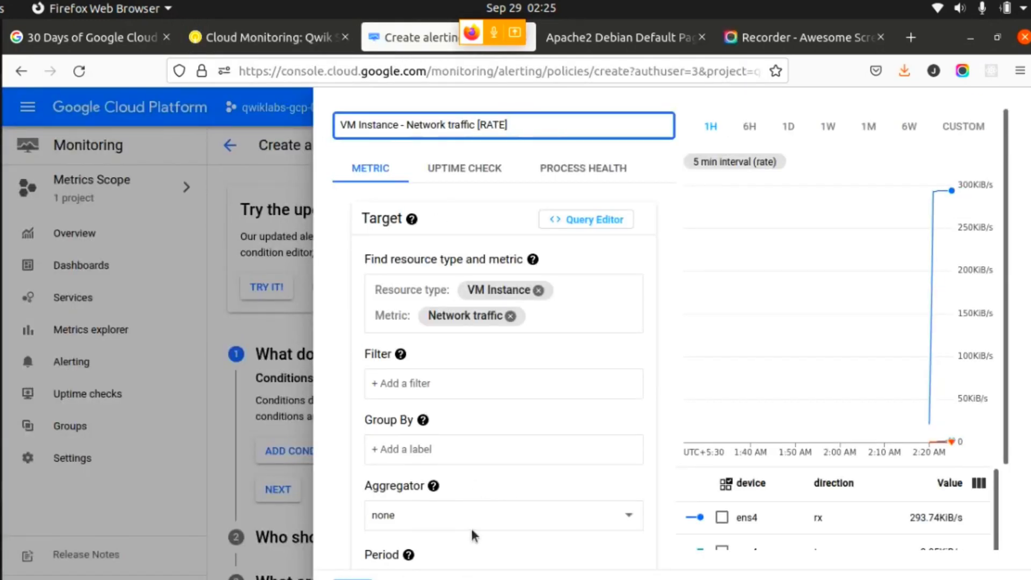
{"action": "left_click", "coordinate": [276, 39]}
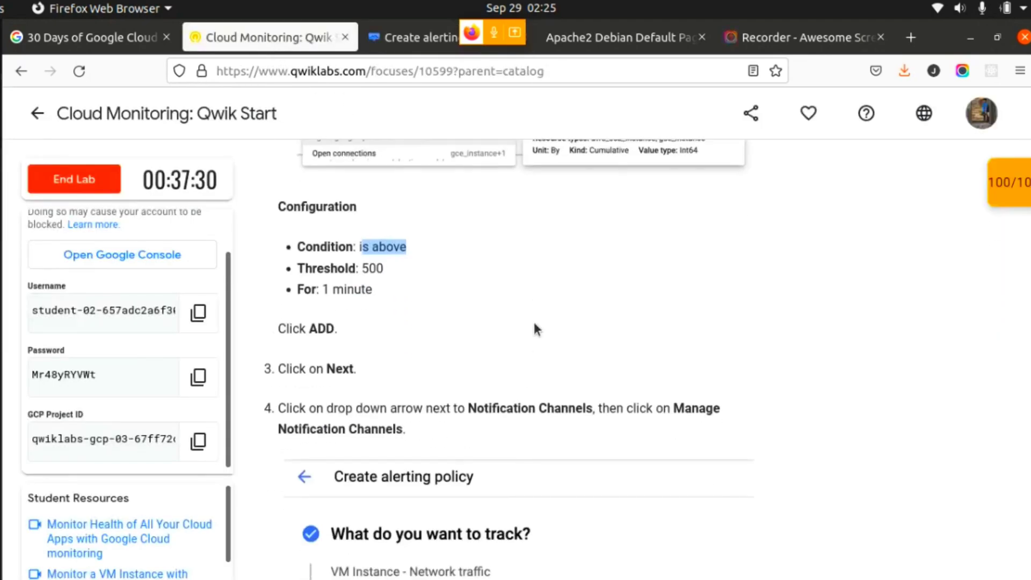
{"action": "scroll", "coordinate": [533, 320], "scroll_direction": "up", "scroll_amount": 5}
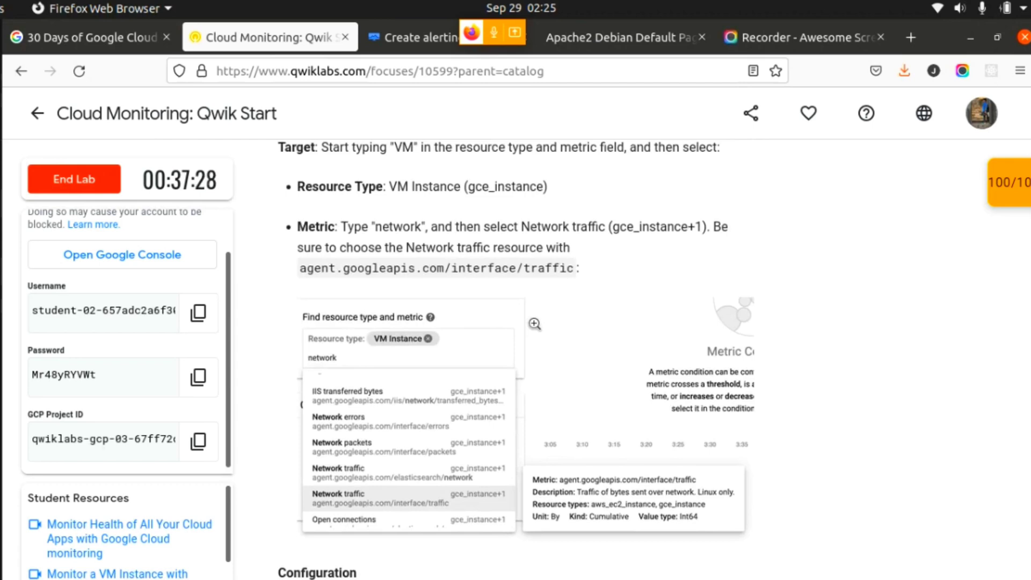
{"action": "scroll", "coordinate": [534, 324], "scroll_direction": "down", "scroll_amount": 4}
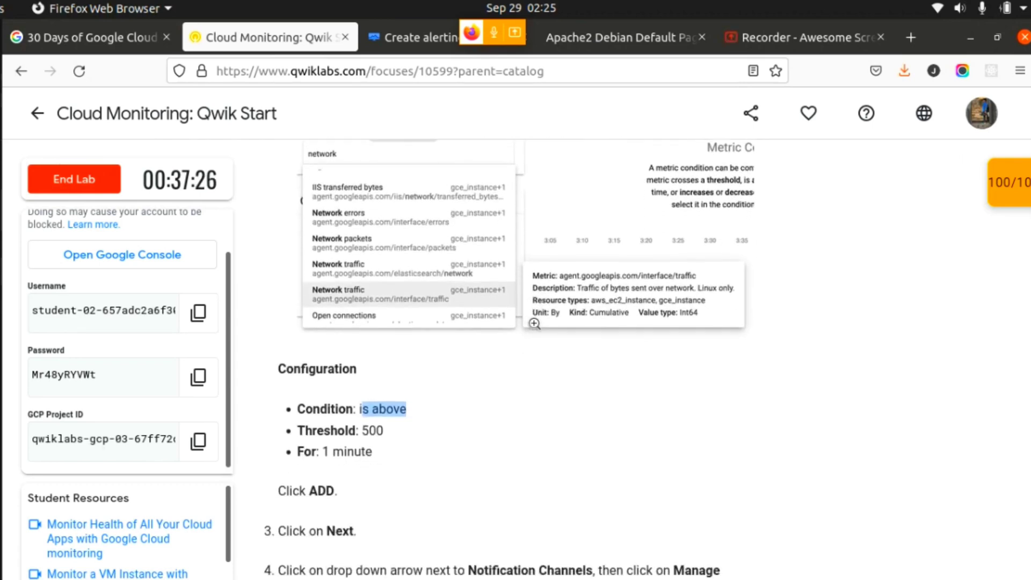
{"action": "scroll", "coordinate": [534, 323], "scroll_direction": "down", "scroll_amount": 3}
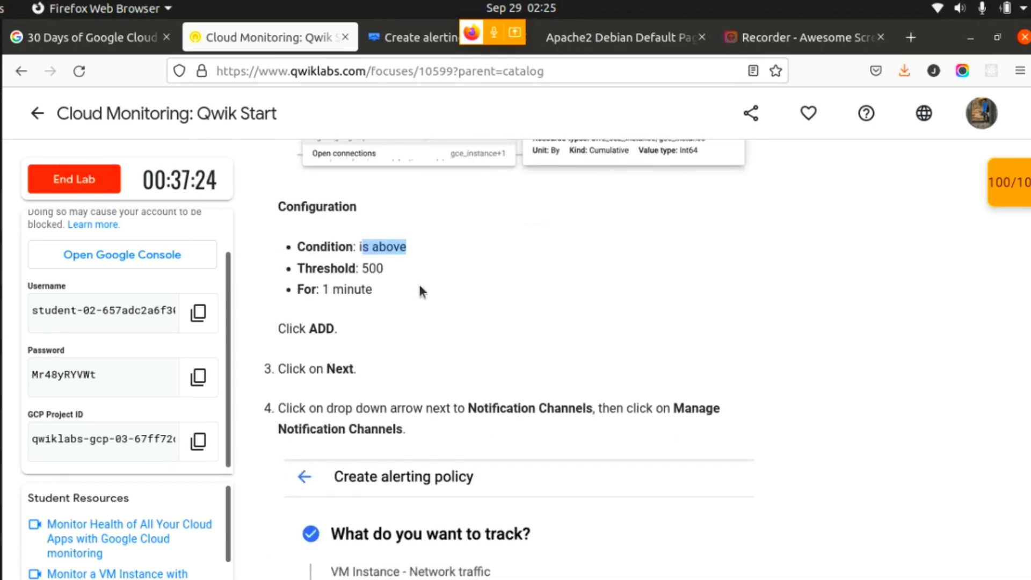
{"action": "left_click", "coordinate": [438, 273]}
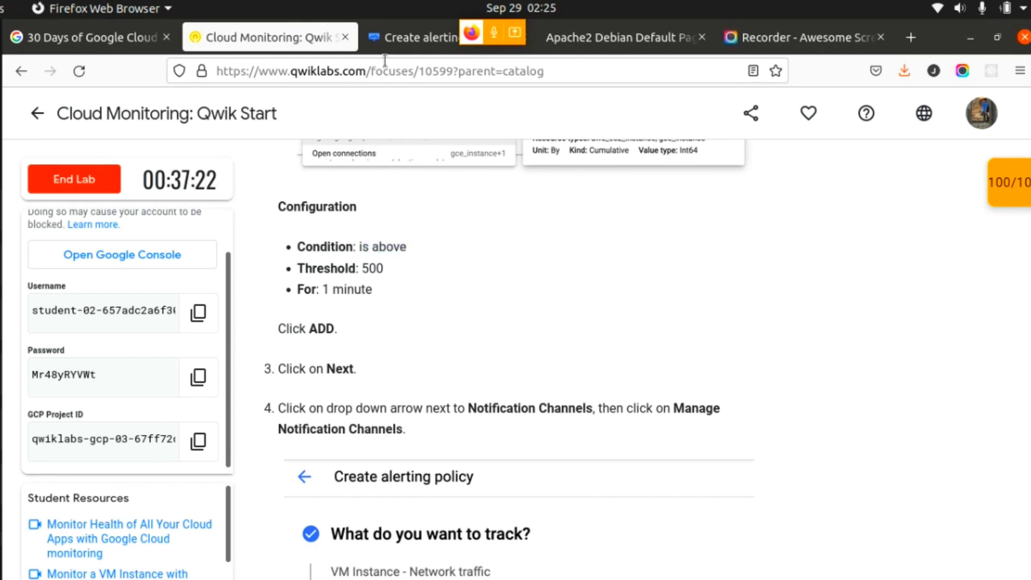
{"action": "left_click", "coordinate": [396, 42]}
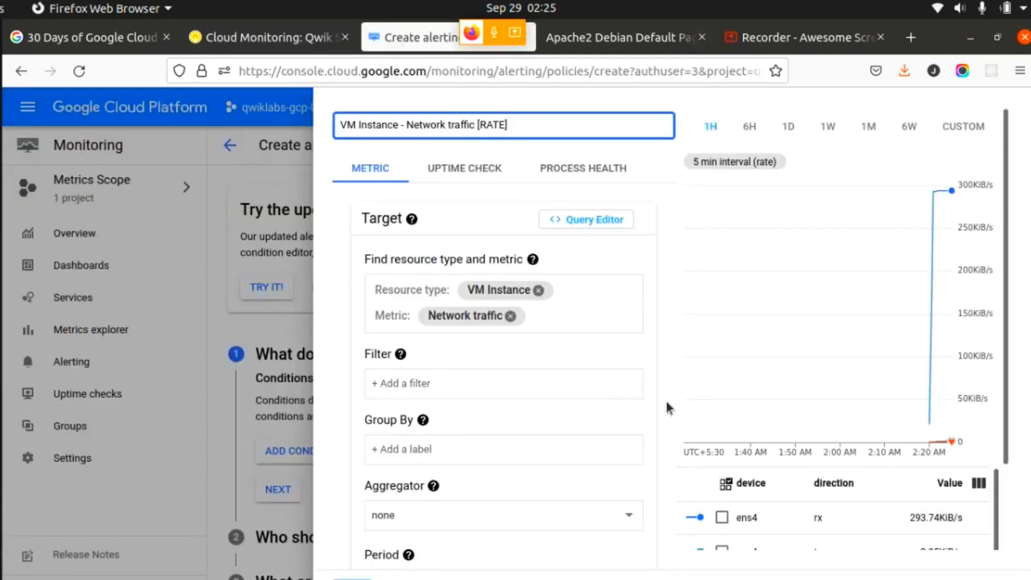
- Check the condition's trigger options, recheck the lab's Configuration values, and set the threshold to 500 B/s
{"action": "scroll", "coordinate": [827, 387], "scroll_direction": "down", "scroll_amount": 3}
{"action": "scroll", "coordinate": [671, 327], "scroll_direction": "down", "scroll_amount": 9}
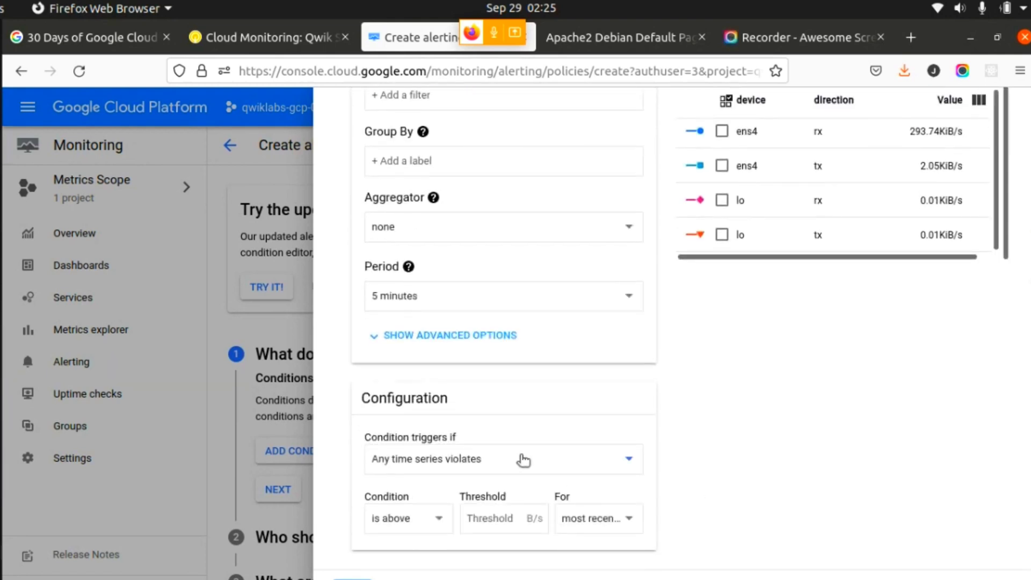
{"action": "left_click", "coordinate": [523, 460]}
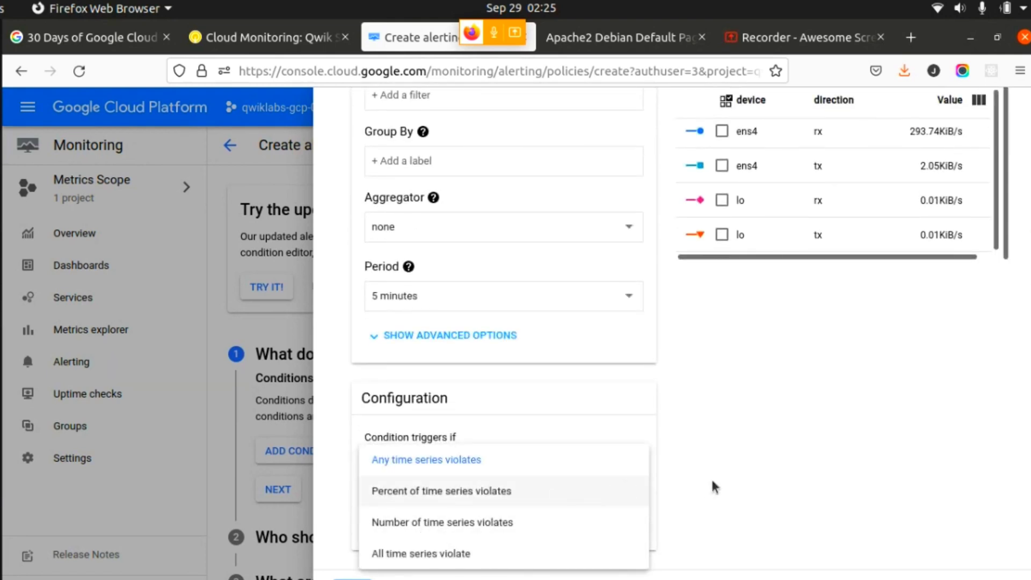
{"action": "left_click", "coordinate": [780, 476]}
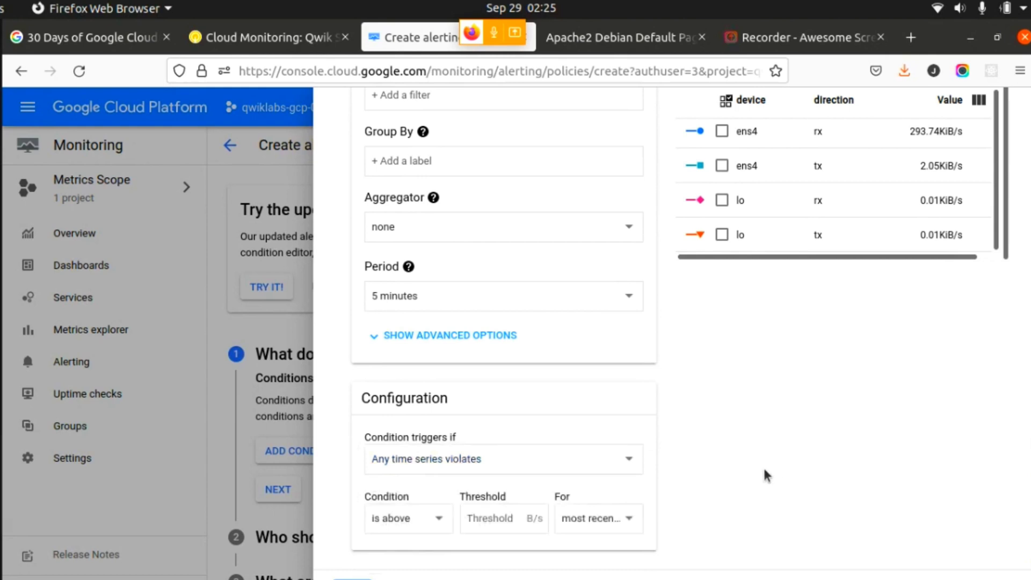
{"action": "left_click", "coordinate": [258, 38]}
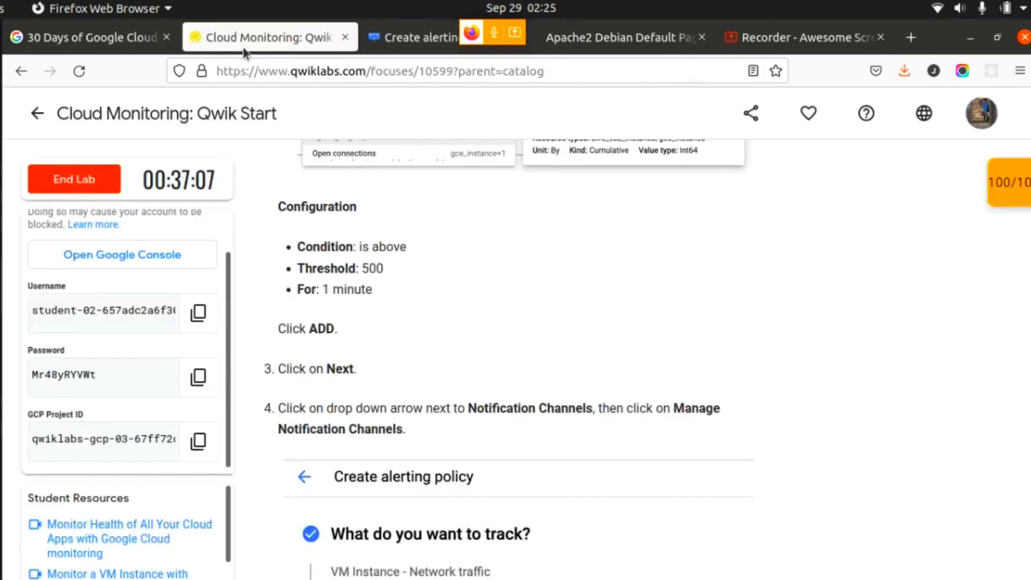
{"action": "left_click", "coordinate": [420, 38]}
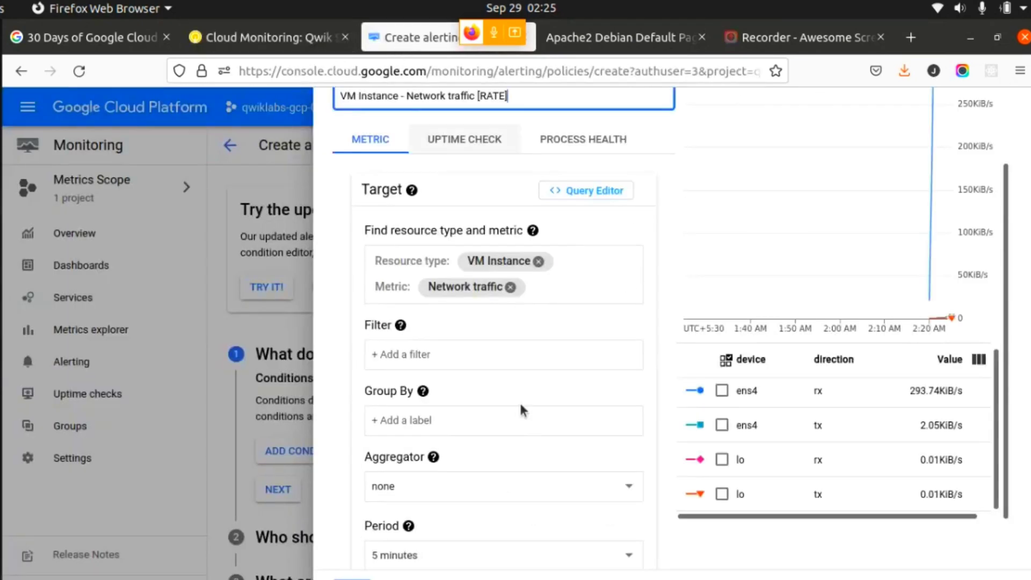
{"action": "scroll", "coordinate": [481, 493], "scroll_direction": "down", "scroll_amount": 5}
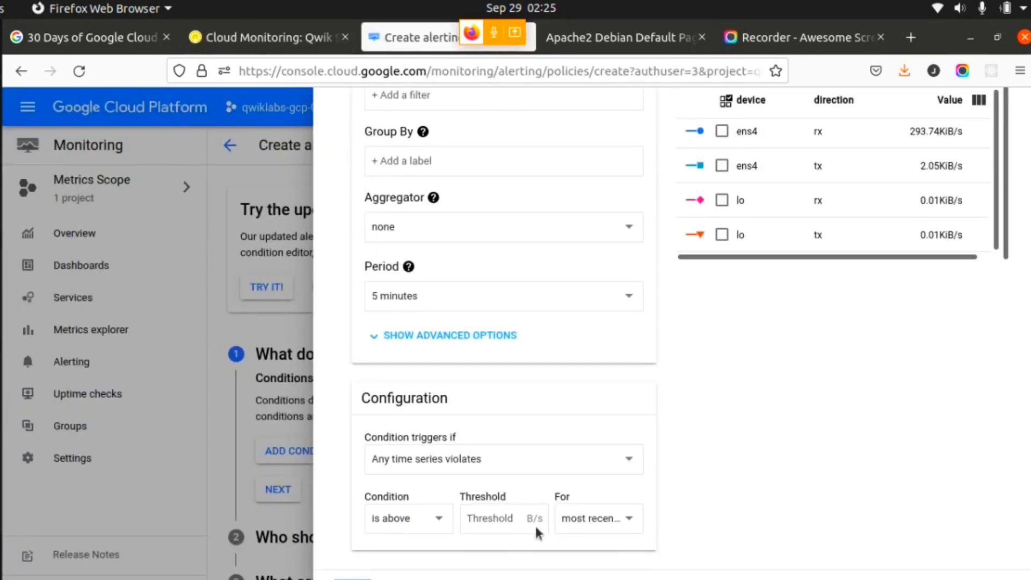
{"action": "type", "text": "500"}
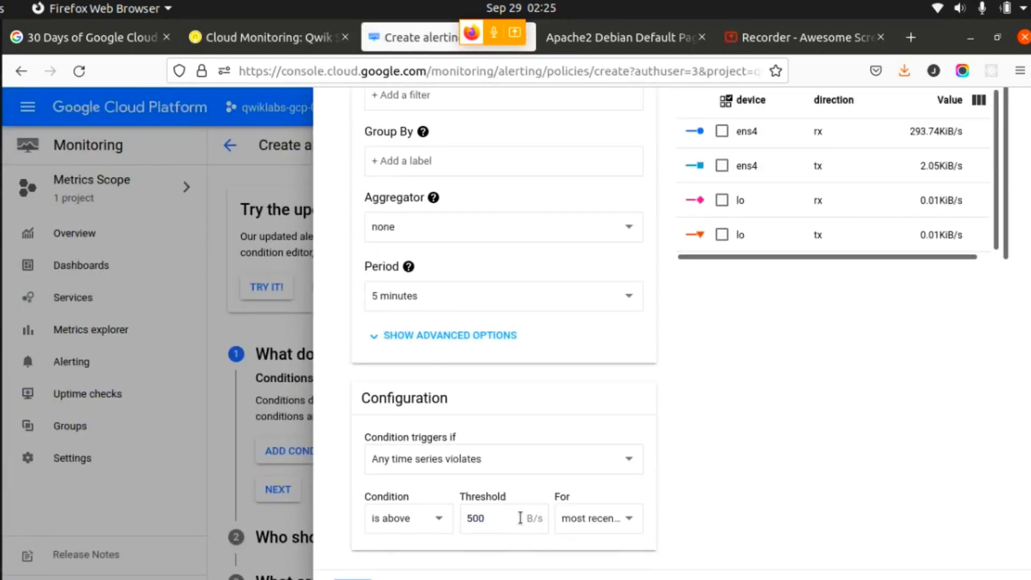
- Check the required duration in the lab and set the condition's For value to 1 minute
{"action": "left_click_drag", "start_coordinate": [1029, 326], "coordinate": [1029, 286]}
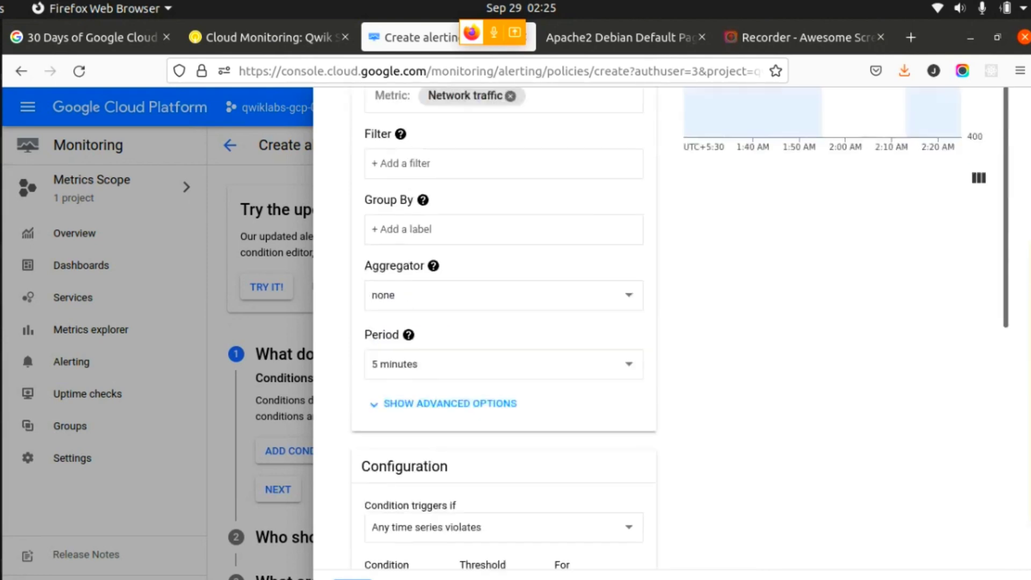
{"action": "scroll", "coordinate": [503, 327], "scroll_direction": "up", "scroll_amount": 2}
{"action": "scroll", "coordinate": [504, 328], "scroll_direction": "down", "scroll_amount": 2}
{"action": "scroll", "coordinate": [504, 327], "scroll_direction": "up", "scroll_amount": 4}
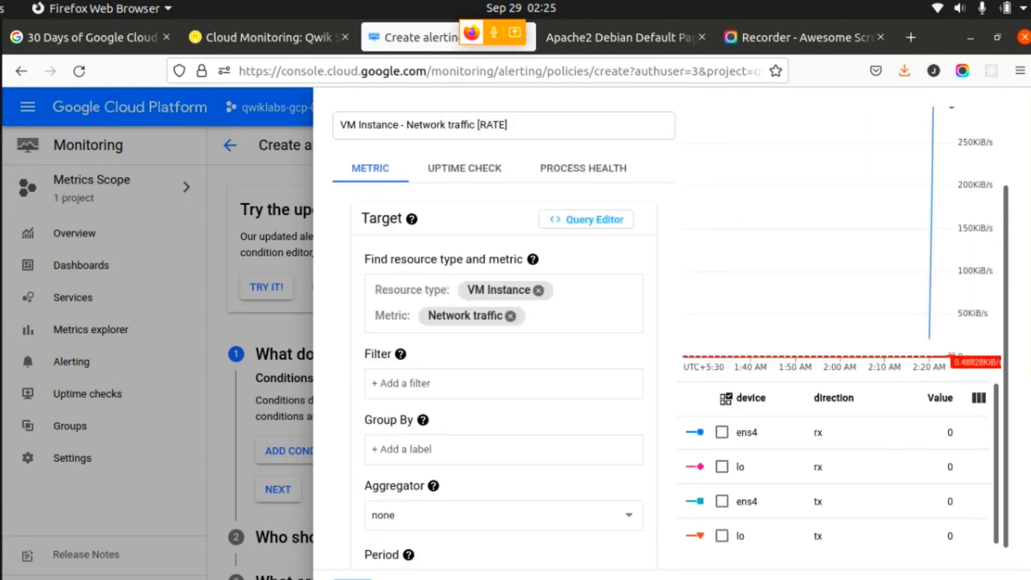
{"action": "scroll", "coordinate": [504, 328], "scroll_direction": "down", "scroll_amount": 5}
{"action": "left_click", "coordinate": [263, 37]}
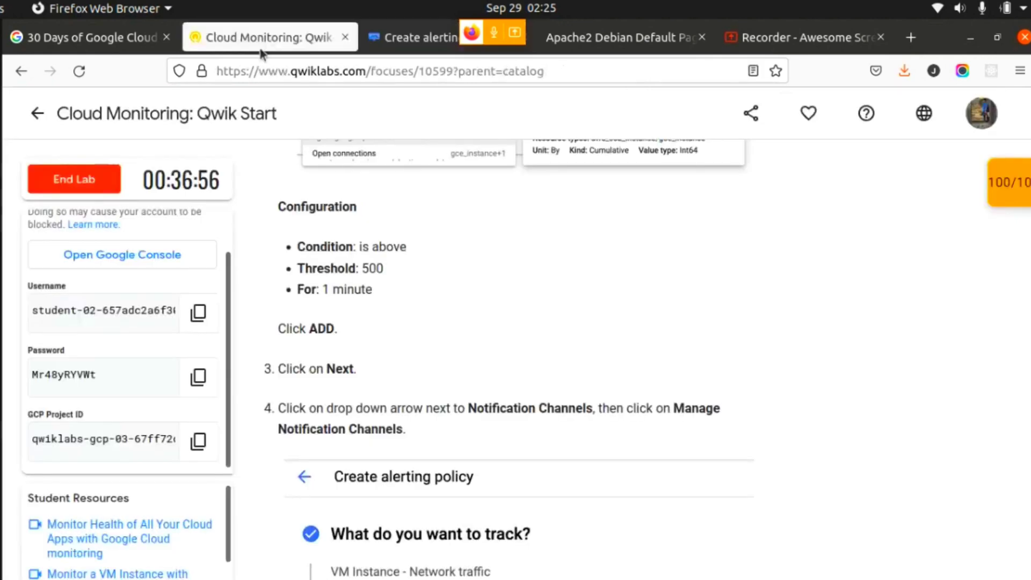
{"action": "left_click", "coordinate": [392, 46]}
{"action": "left_click", "coordinate": [610, 519]}
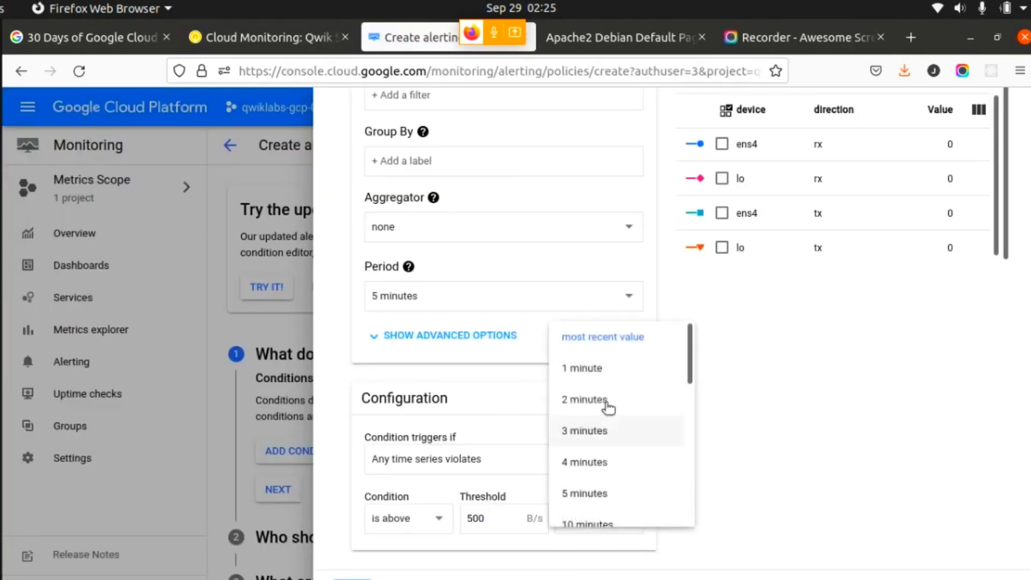
{"action": "left_click", "coordinate": [593, 371]}
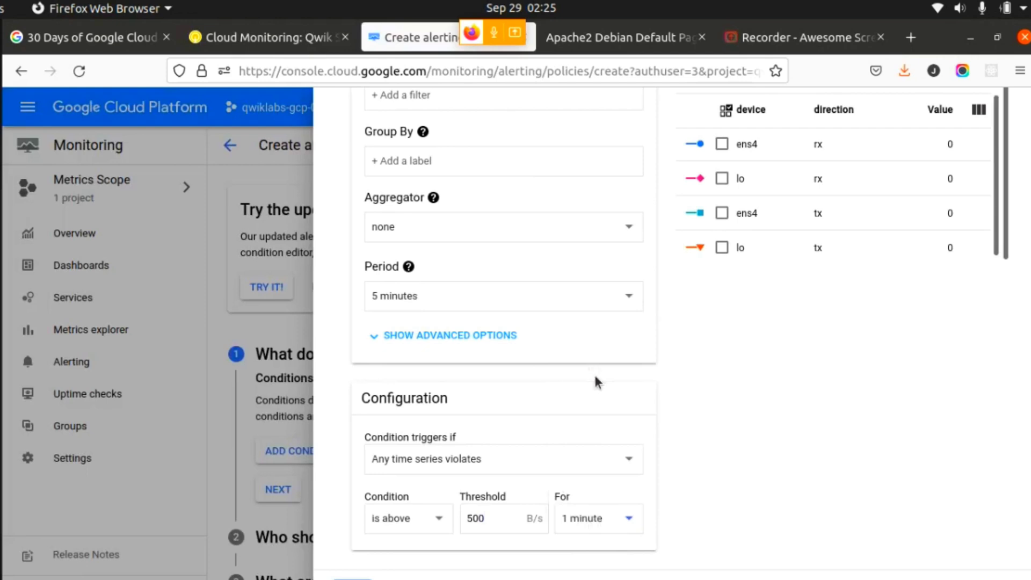
- Recheck the lab instructions, add the configured Network traffic condition to the policy, and continue to the notification section
{"action": "left_click", "coordinate": [238, 35]}
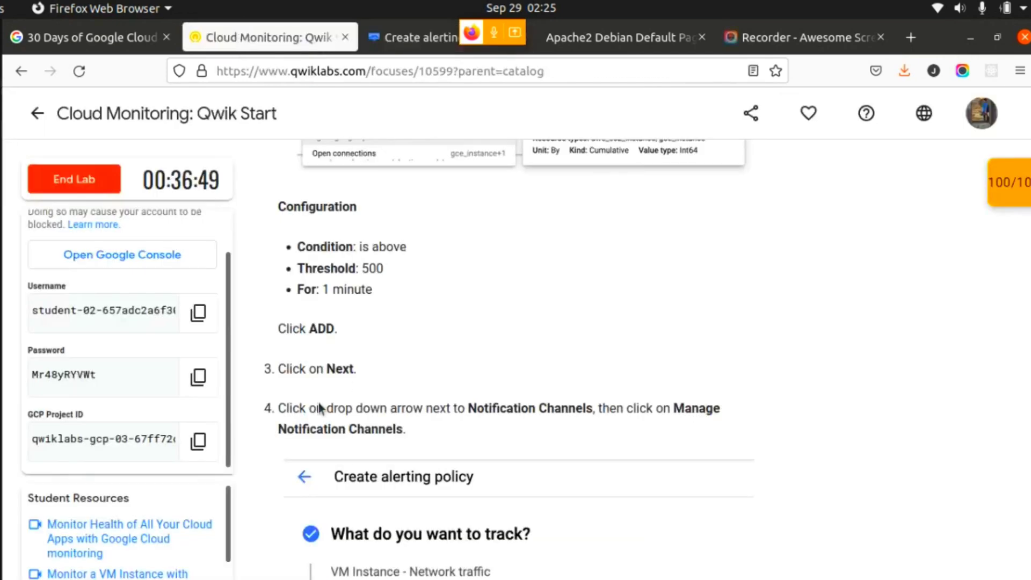
{"action": "double_click", "coordinate": [323, 326]}
{"action": "left_click", "coordinate": [419, 39]}
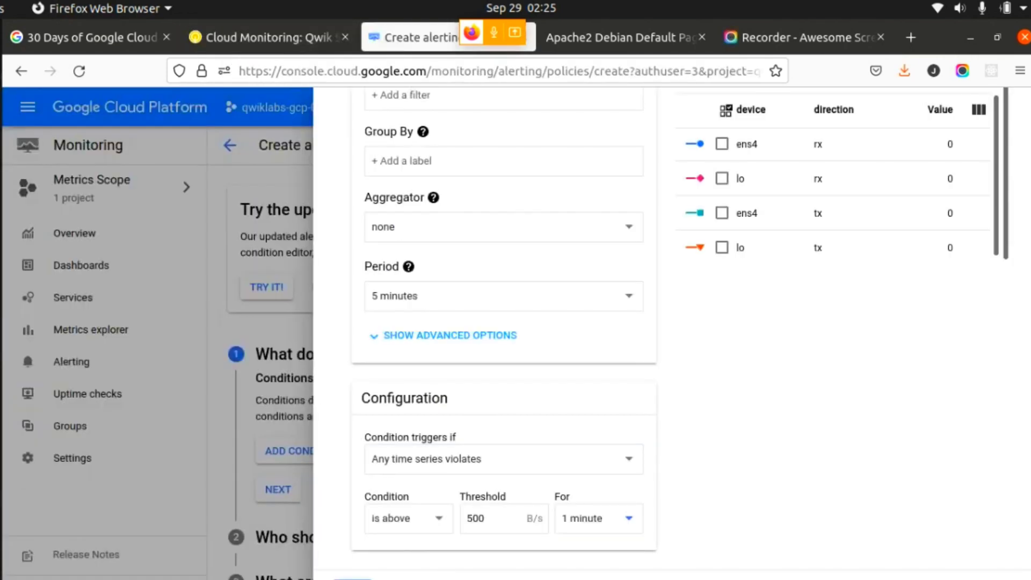
{"action": "left_click", "coordinate": [352, 579]}
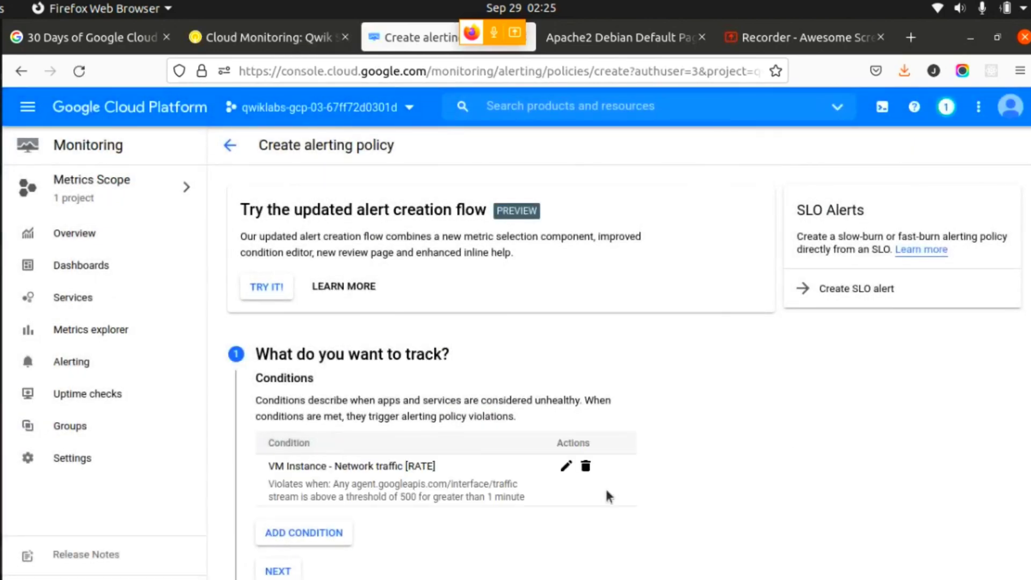
{"action": "scroll", "coordinate": [617, 515], "scroll_direction": "down", "scroll_amount": 1}
{"action": "left_click", "coordinate": [275, 528]}
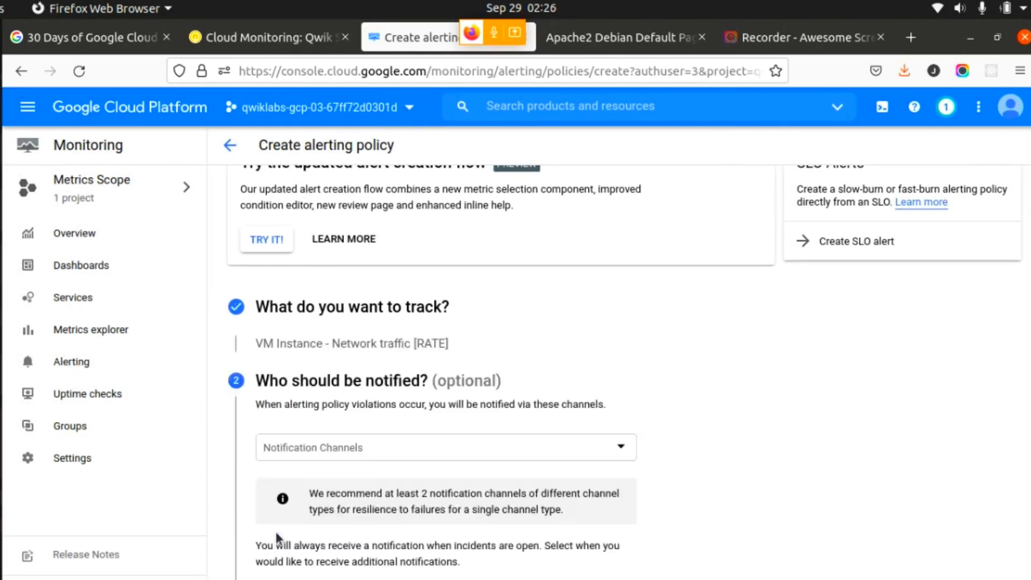
- Look up the notification step in the lab and open the notification channel management page from the alerting policy
{"action": "left_click", "coordinate": [269, 37]}
{"action": "left_click", "coordinate": [453, 406]}
{"action": "scroll", "coordinate": [455, 436], "scroll_direction": "down", "scroll_amount": 2}
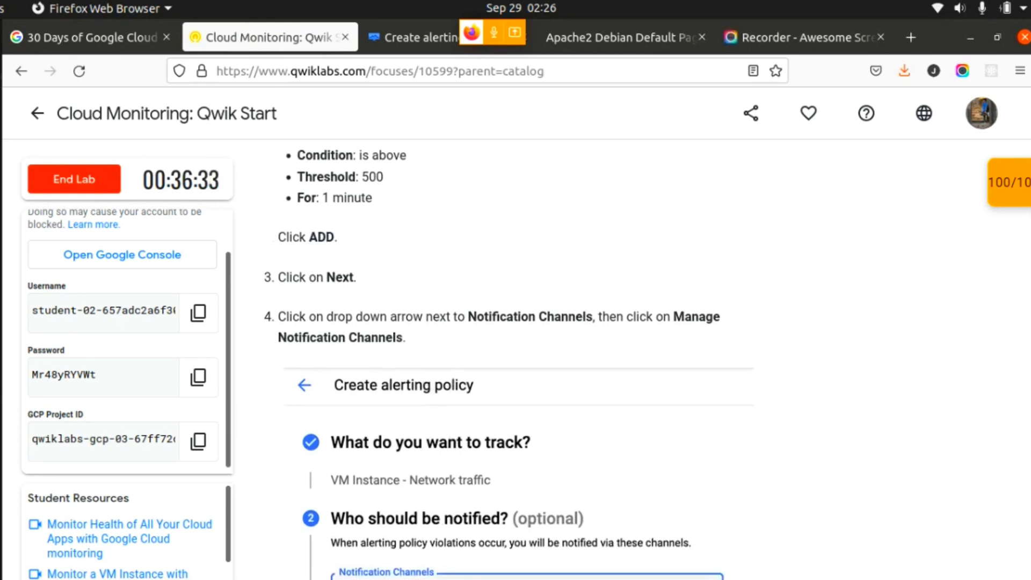
{"action": "scroll", "coordinate": [671, 343], "scroll_direction": "down", "scroll_amount": 2}
{"action": "scroll", "coordinate": [539, 189], "scroll_direction": "down", "scroll_amount": 1}
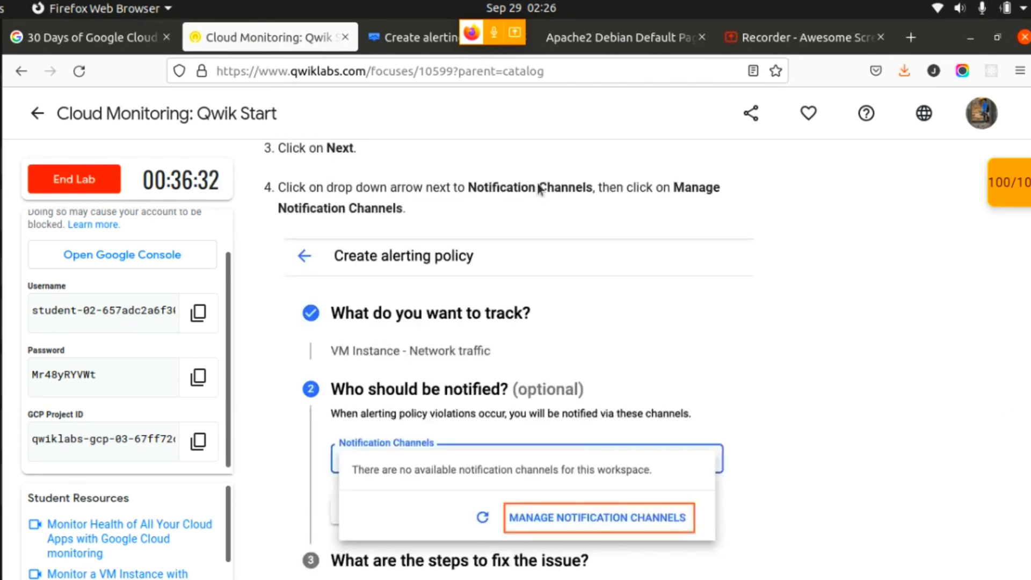
{"action": "left_click", "coordinate": [404, 41]}
{"action": "left_click", "coordinate": [426, 444]}
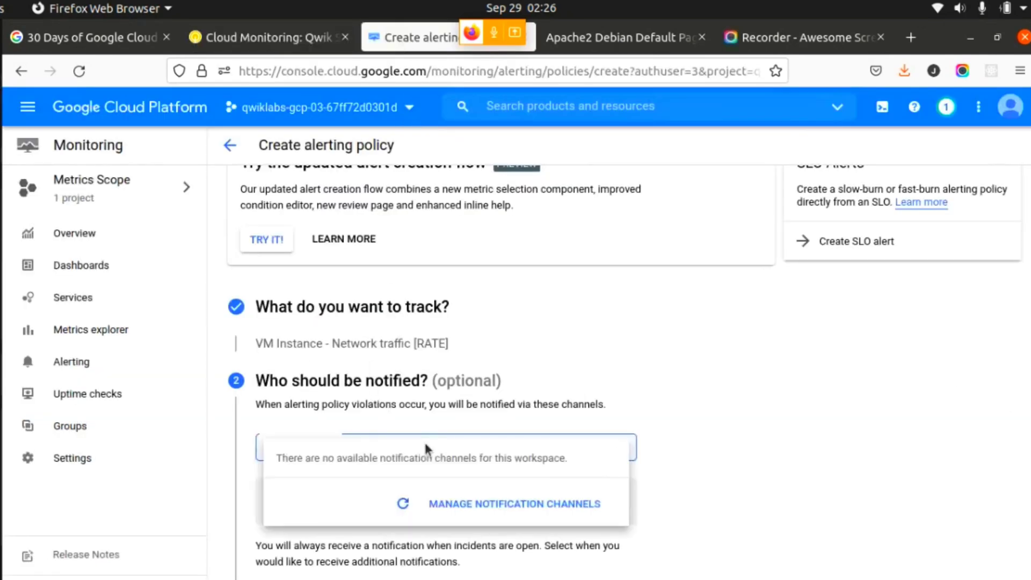
{"action": "left_click", "coordinate": [518, 508]}
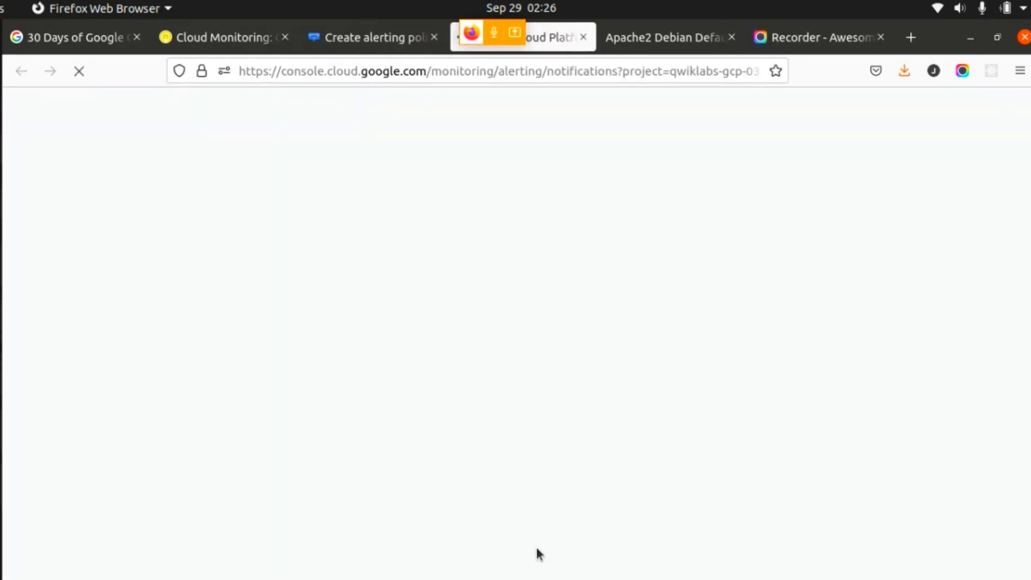
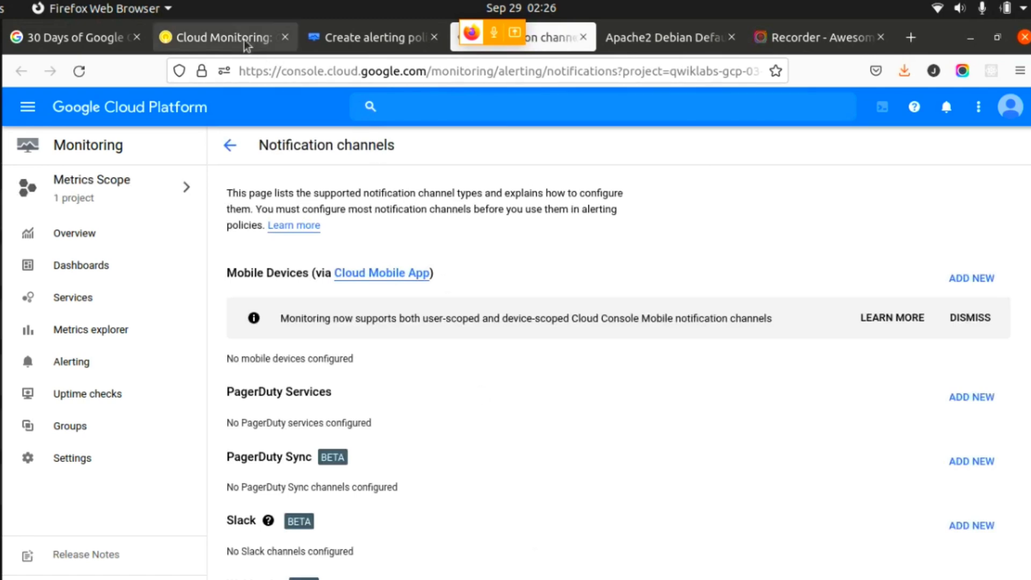
- Look up the email channel instruction in the lab and start adding a new Email notification channel
{"action": "left_click", "coordinate": [229, 39]}
{"action": "scroll", "coordinate": [748, 498], "scroll_direction": "down", "scroll_amount": 3}
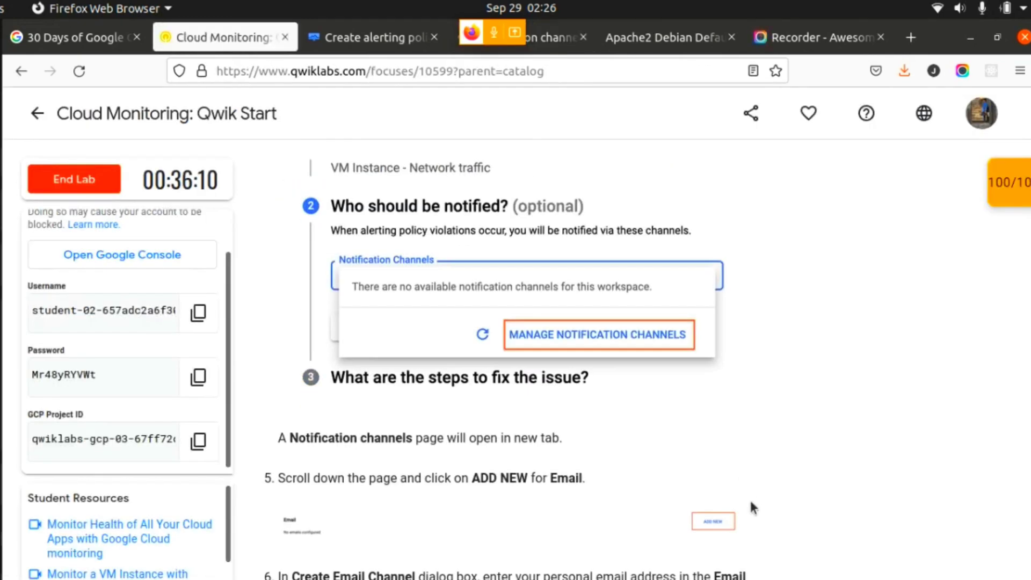
{"action": "scroll", "coordinate": [516, 503], "scroll_direction": "down", "scroll_amount": 3}
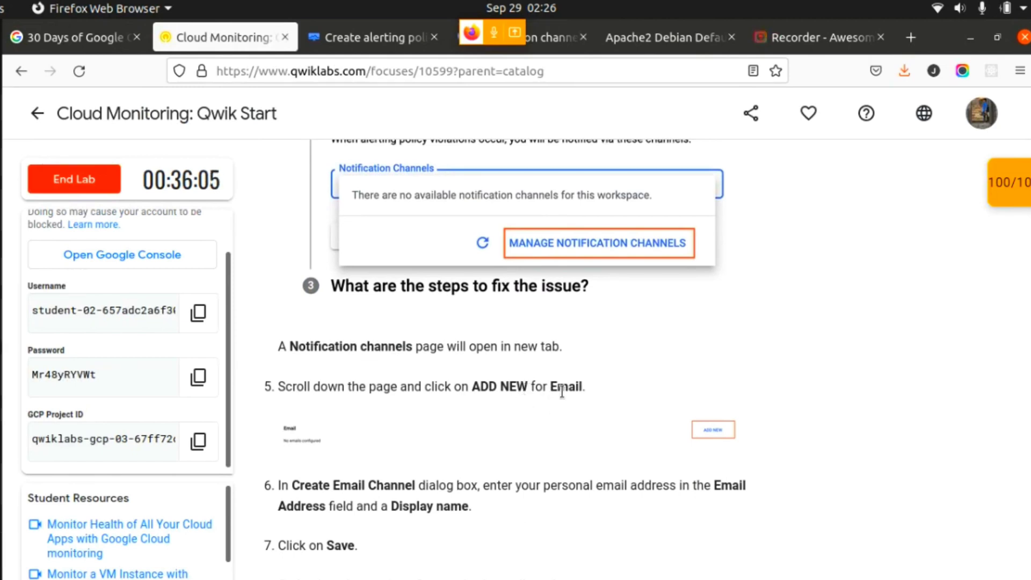
{"action": "left_click", "coordinate": [357, 34]}
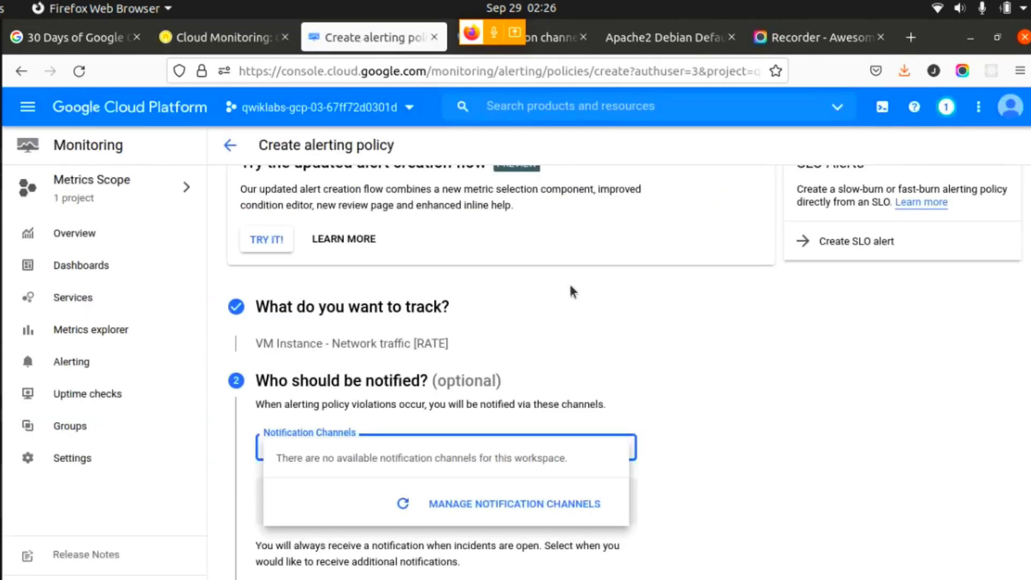
{"action": "left_click", "coordinate": [556, 41]}
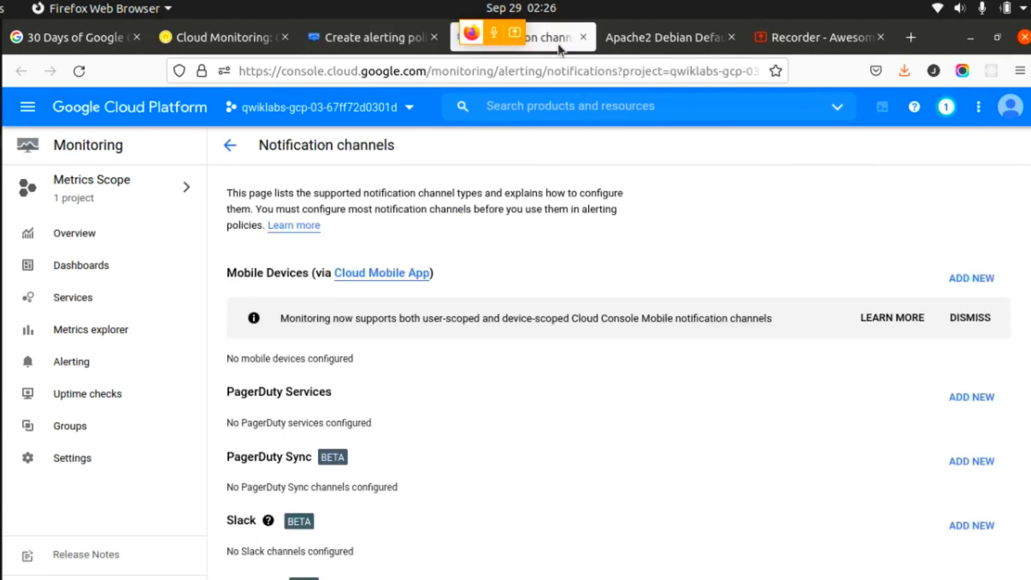
{"action": "scroll", "coordinate": [1002, 485], "scroll_direction": "down", "scroll_amount": 3}
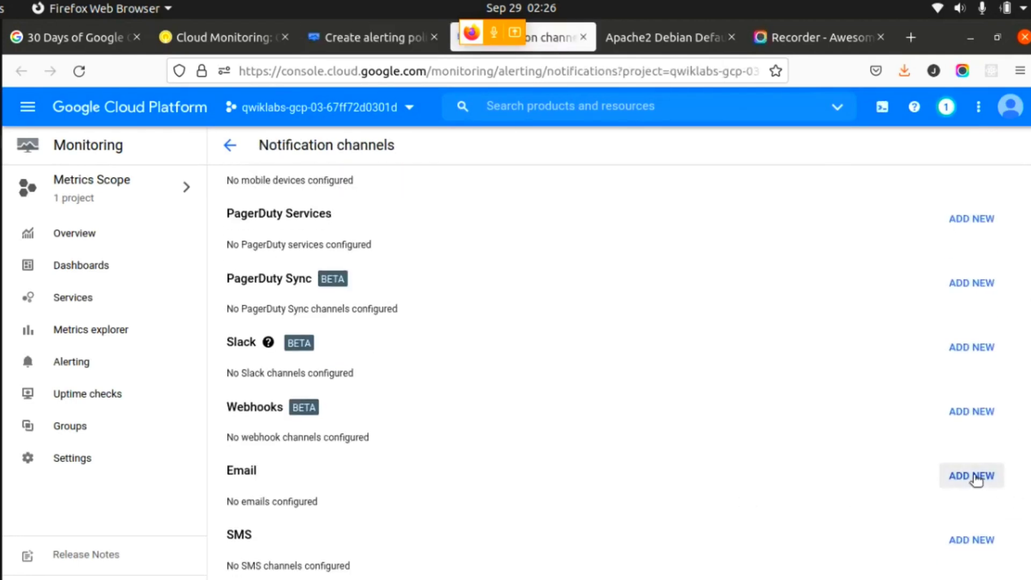
{"action": "left_click", "coordinate": [976, 477]}
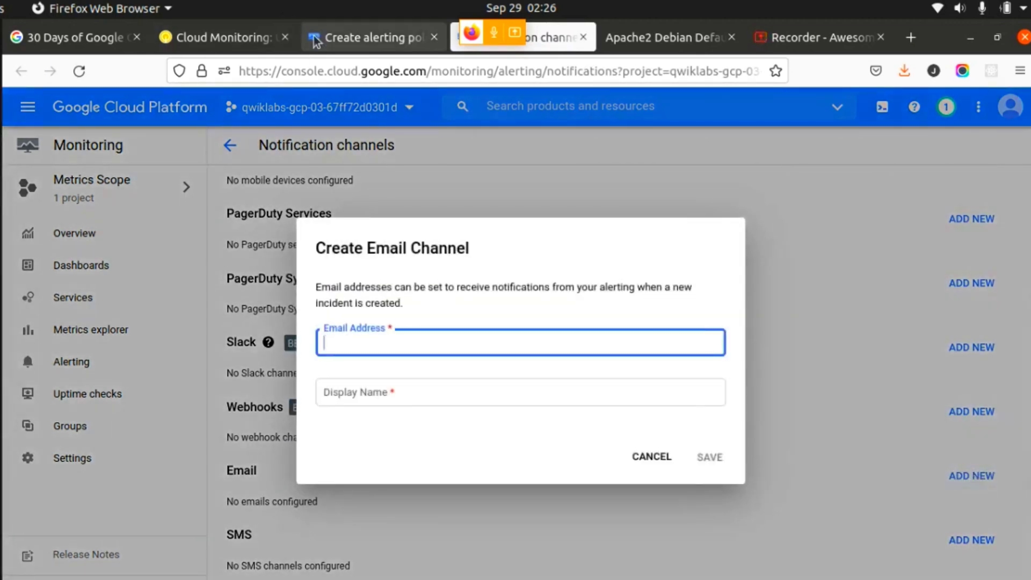
- Check the lab's email channel instructions and enter the personal email address in the Create Email Channel dialog
{"action": "left_click", "coordinate": [233, 38]}
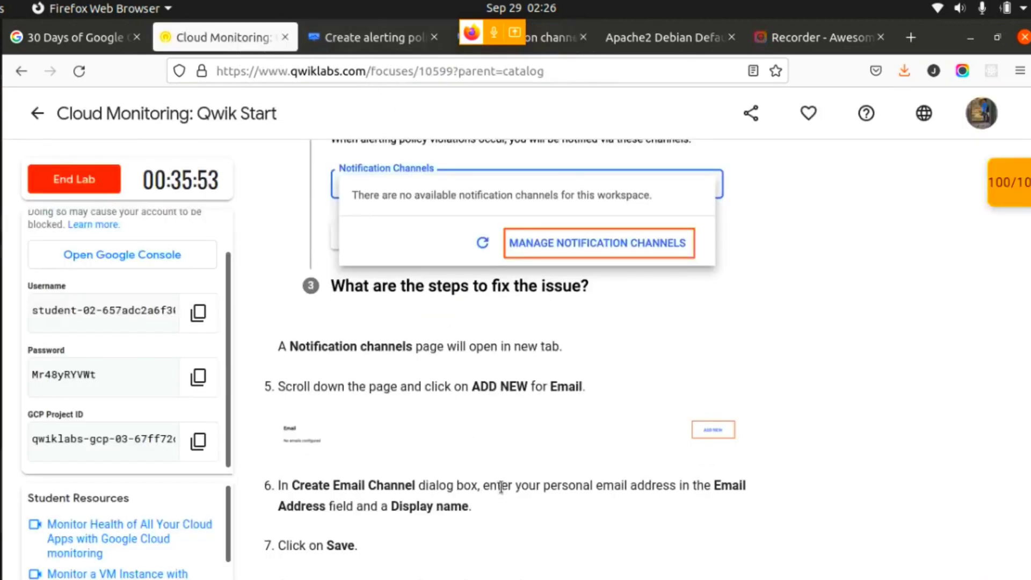
{"action": "scroll", "coordinate": [501, 485], "scroll_direction": "down", "scroll_amount": 2}
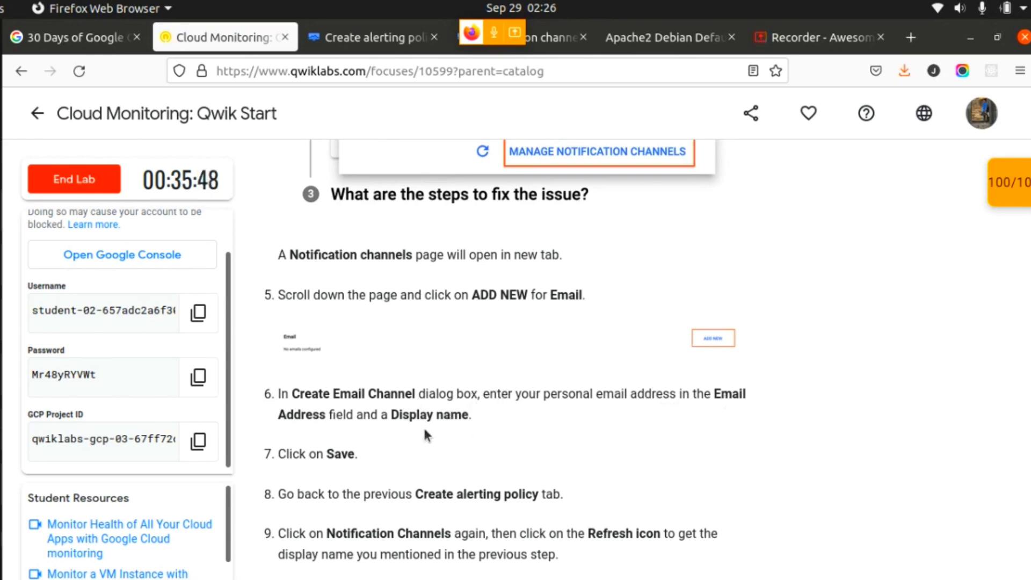
{"action": "left_click", "coordinate": [347, 39]}
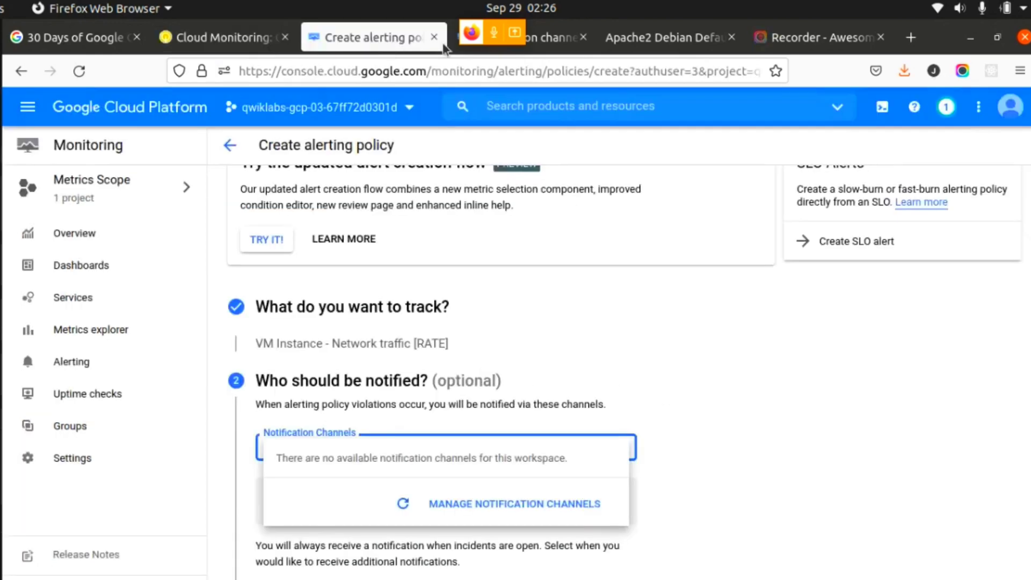
{"action": "left_click", "coordinate": [546, 41]}
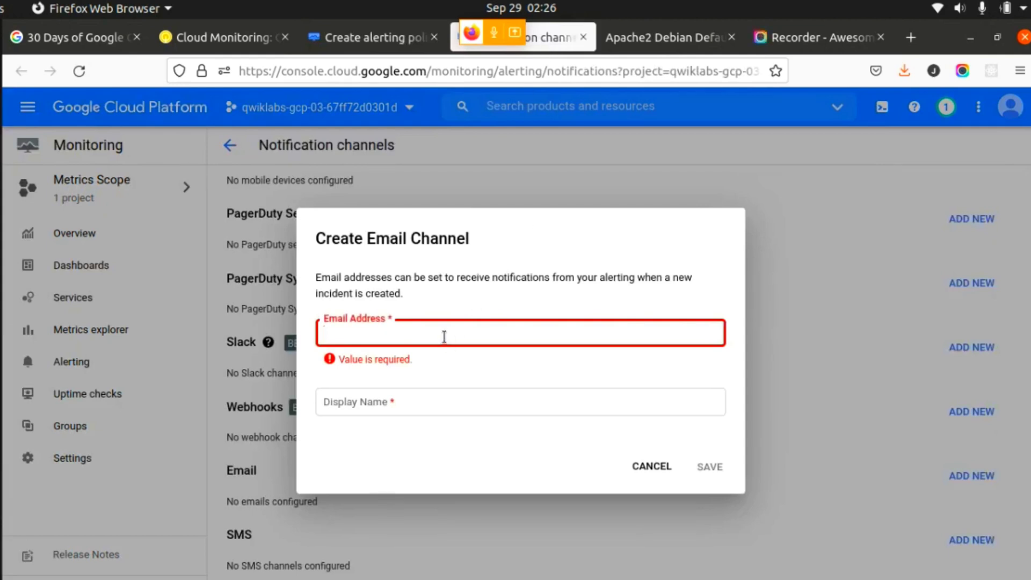
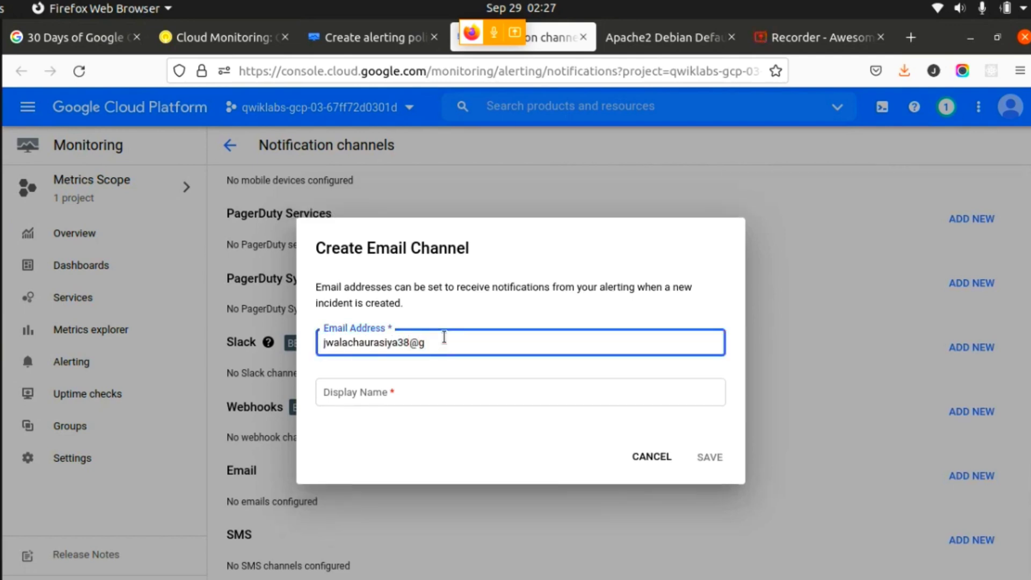
- Fill in the recipient's first name as the email channel's display name and save the channel
{"action": "left_click", "coordinate": [411, 386]}
{"action": "type", "text": "Jwa"}
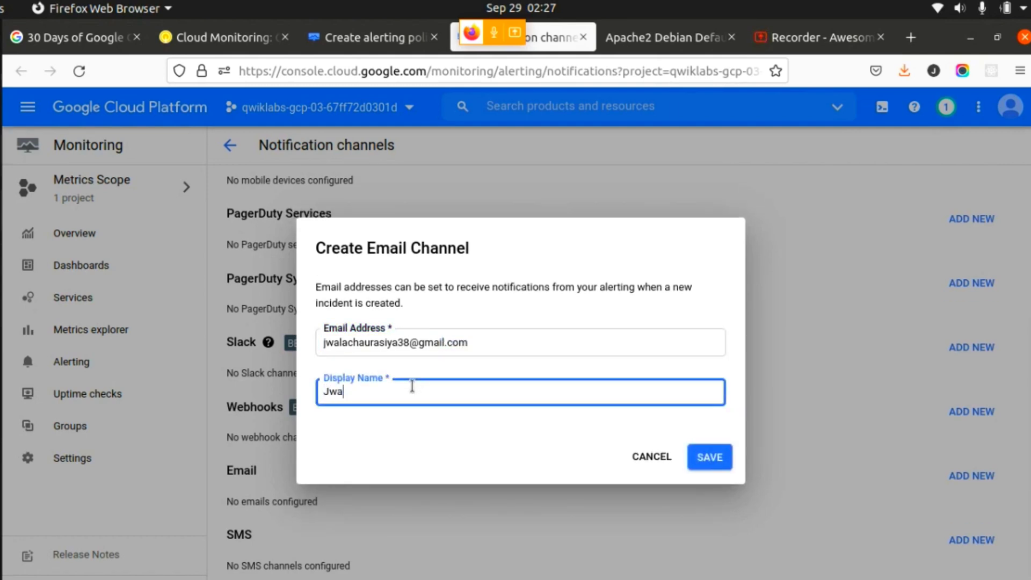
{"action": "type", "text": "la"}
{"action": "left_click", "coordinate": [719, 466]}
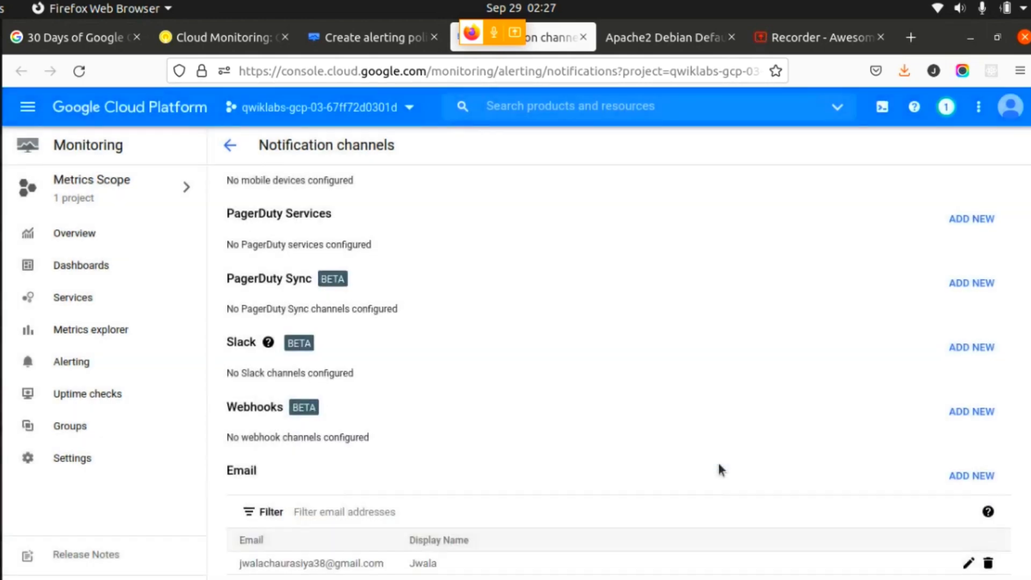
- Check the lab's follow-up instructions and refresh the list of notification channels in the alerting policy
{"action": "left_click", "coordinate": [346, 38]}
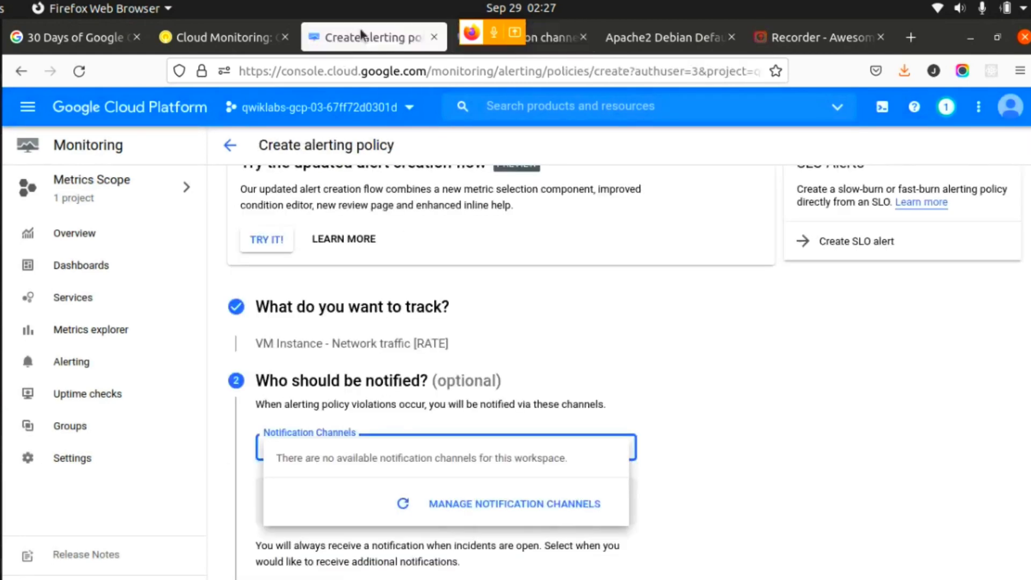
{"action": "left_click", "coordinate": [221, 36]}
{"action": "scroll", "coordinate": [491, 451], "scroll_direction": "down", "scroll_amount": 3}
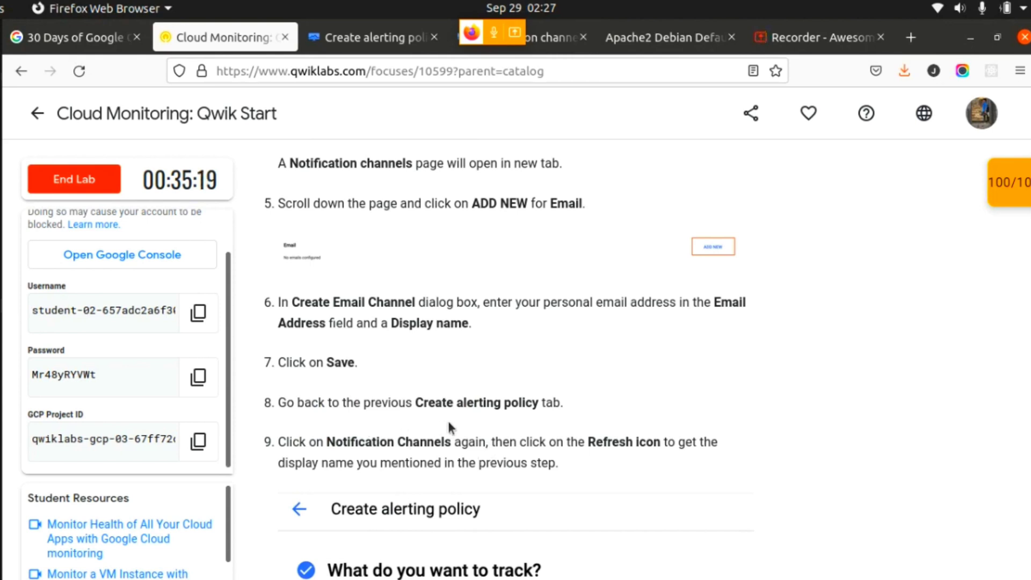
{"action": "left_click", "coordinate": [356, 40]}
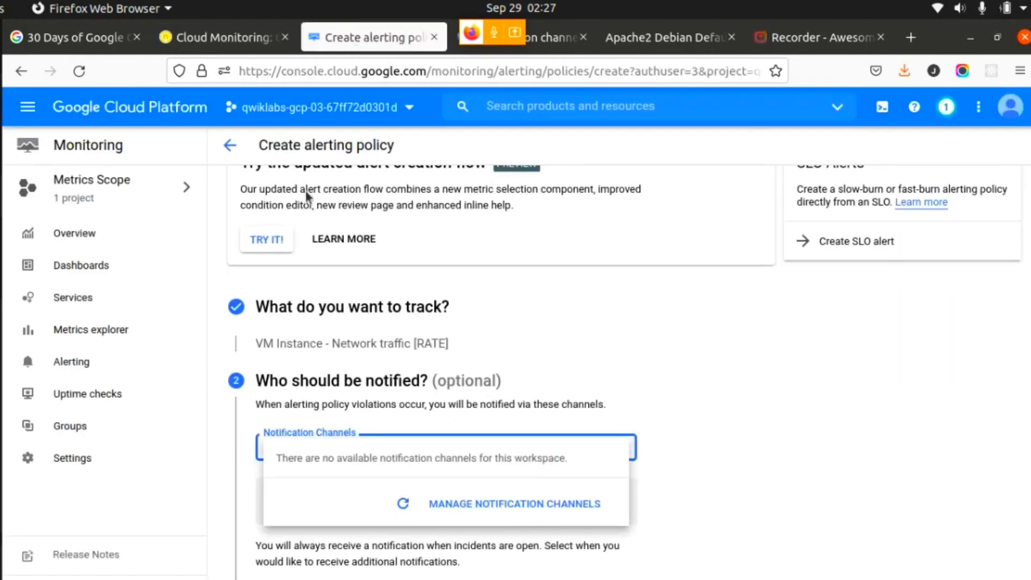
{"action": "left_click", "coordinate": [1022, 354]}
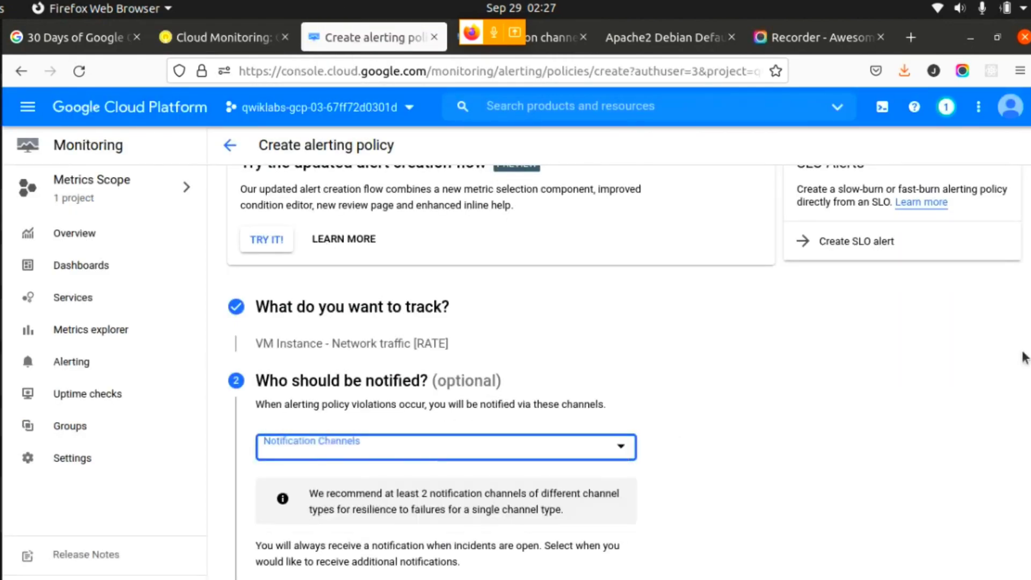
{"action": "mouse_move", "coordinate": [1029, 355]}
{"action": "left_mouse_down"}
{"action": "mouse_move", "coordinate": [1030, 380]}
{"action": "mouse_move", "coordinate": [1029, 367]}
{"action": "left_mouse_up"}
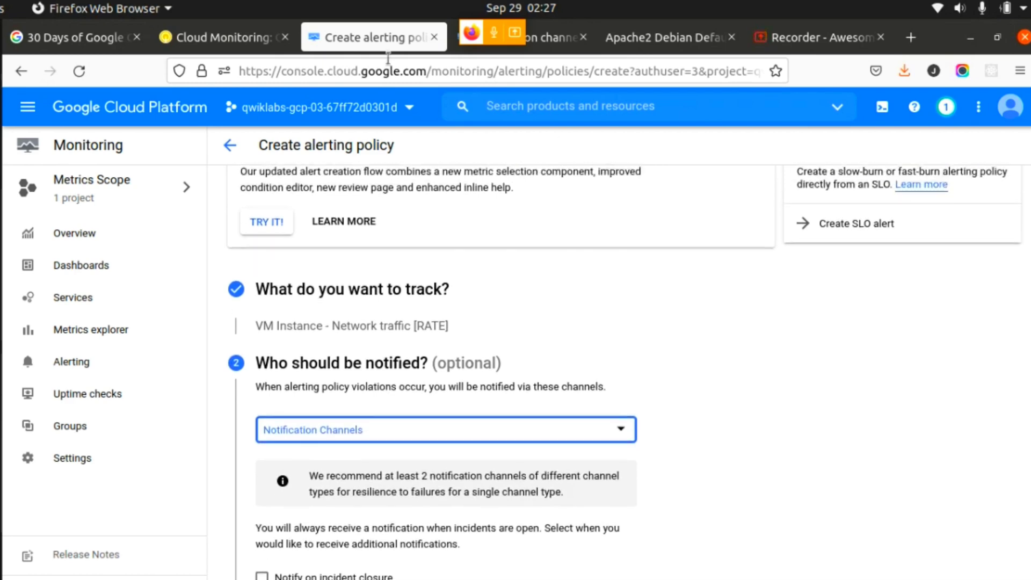
{"action": "left_click", "coordinate": [212, 44]}
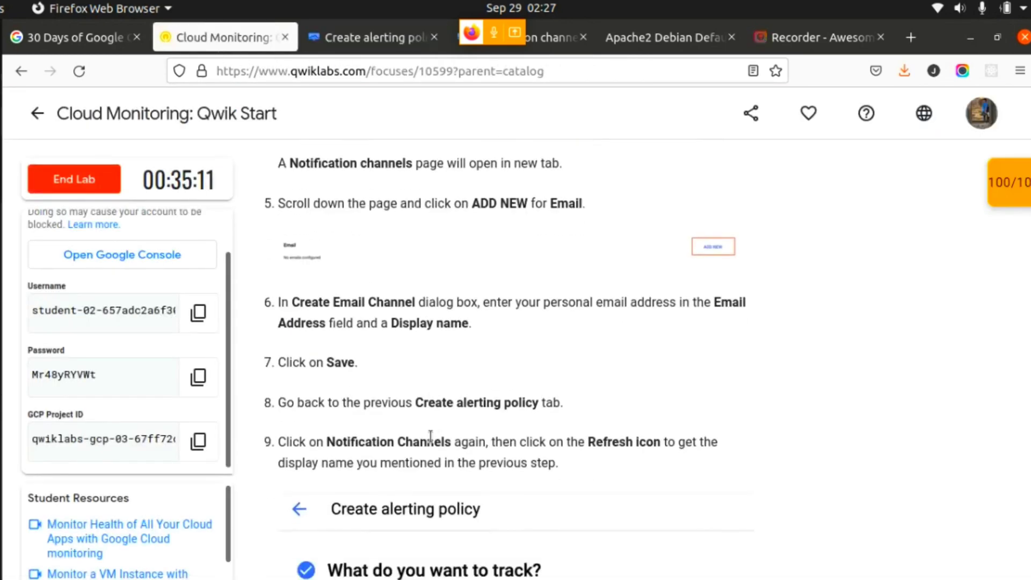
{"action": "left_click", "coordinate": [359, 38]}
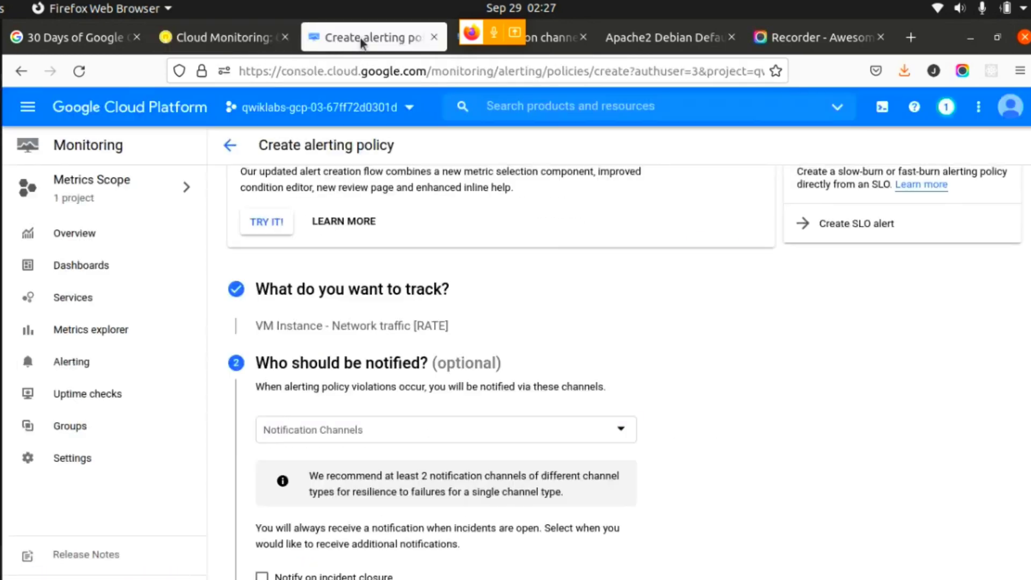
{"action": "left_click", "coordinate": [467, 426]}
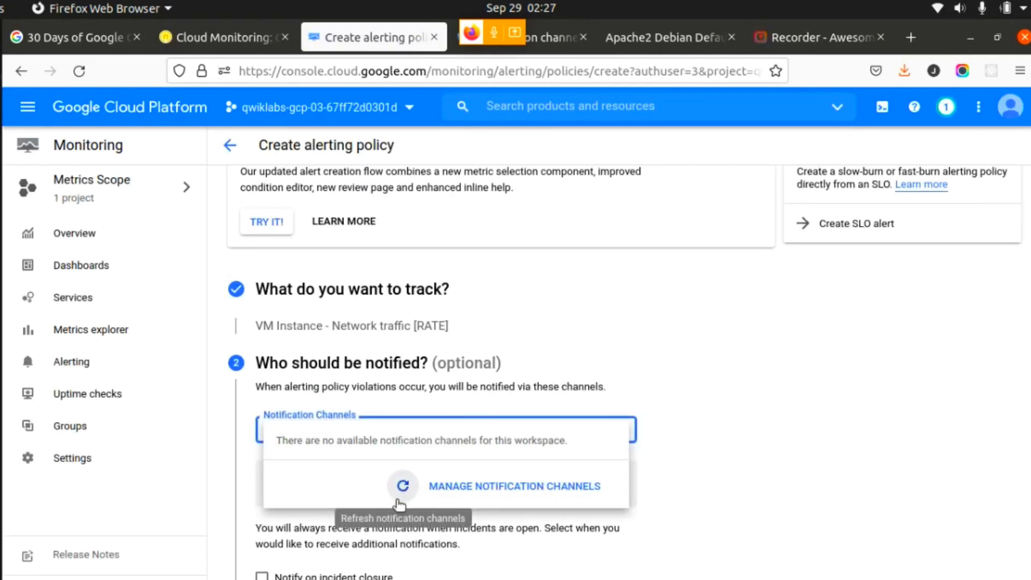
{"action": "left_click", "coordinate": [398, 519]}
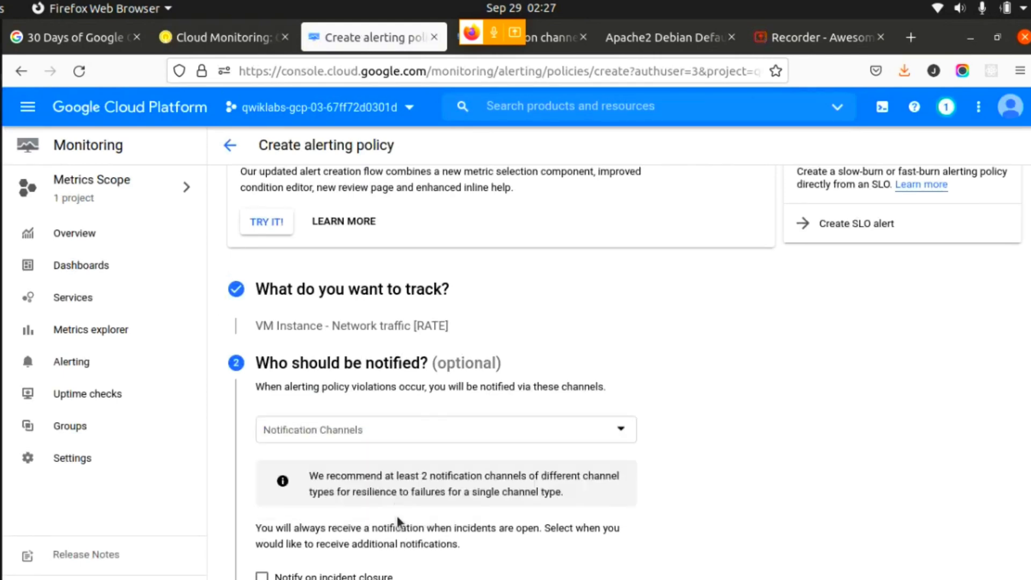
- Select the new email channel for the alerting policy, check the lab's next instructions, and confirm the selection
{"action": "left_click", "coordinate": [364, 434]}
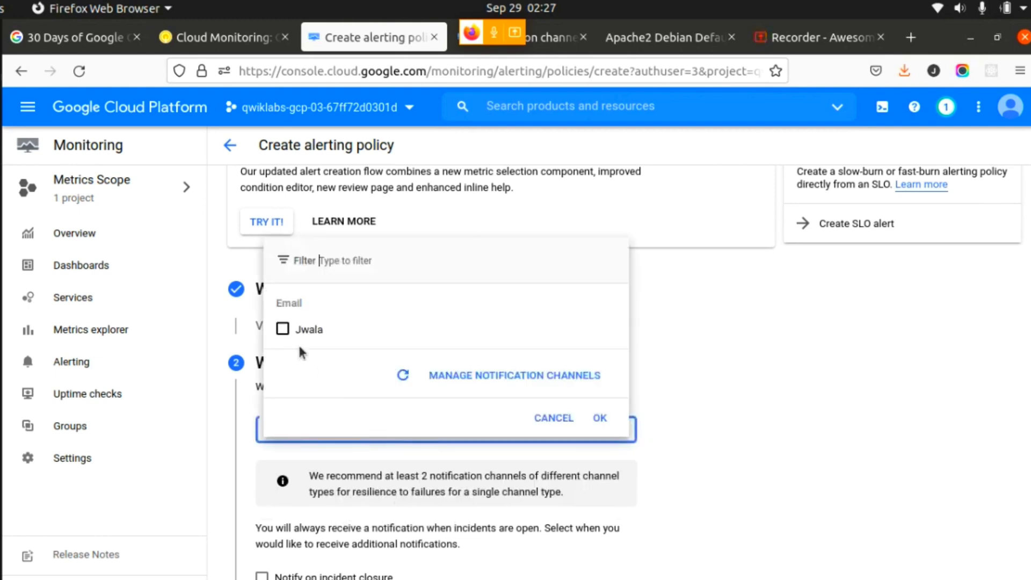
{"action": "left_click", "coordinate": [282, 329]}
{"action": "left_click", "coordinate": [234, 39]}
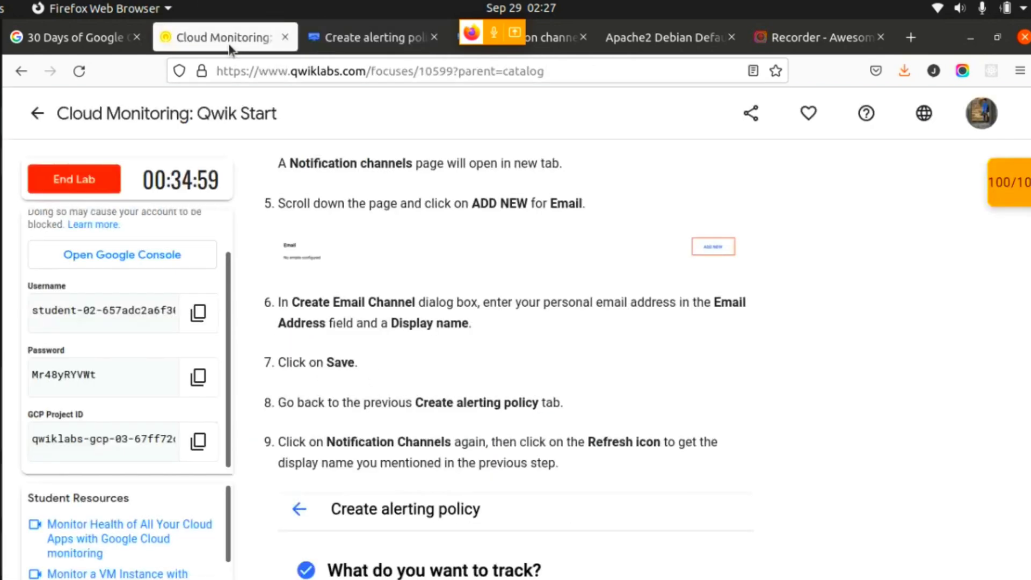
{"action": "scroll", "coordinate": [432, 370], "scroll_direction": "down", "scroll_amount": 3}
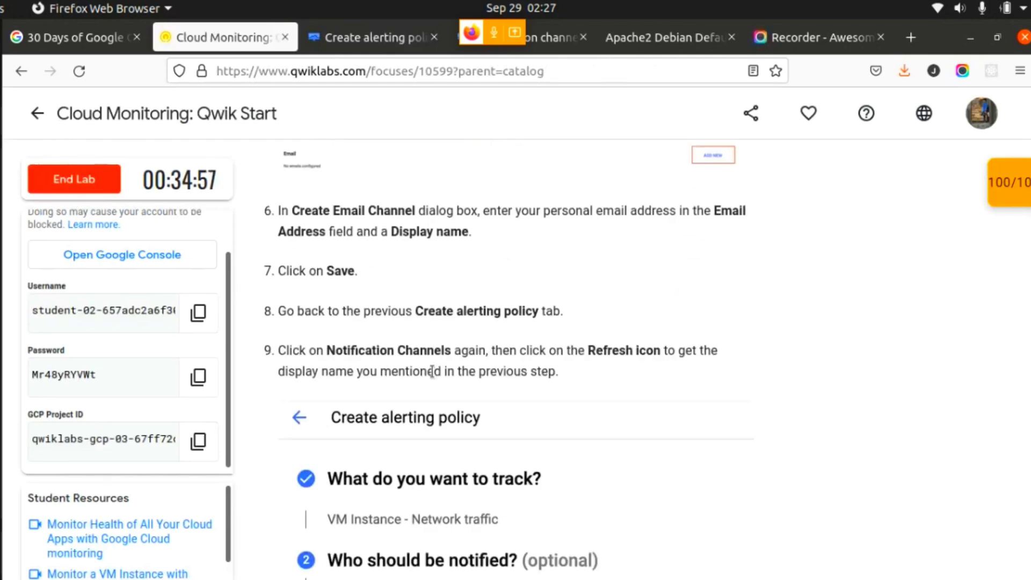
{"action": "scroll", "coordinate": [432, 372], "scroll_direction": "down", "scroll_amount": 5}
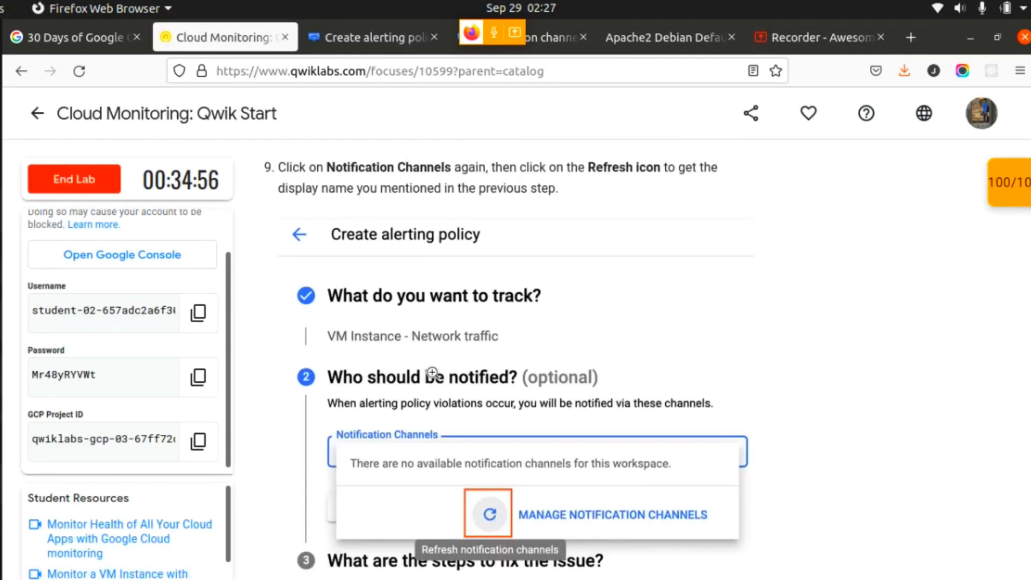
{"action": "scroll", "coordinate": [432, 372], "scroll_direction": "up", "scroll_amount": 3}
{"action": "scroll", "coordinate": [432, 375], "scroll_direction": "down", "scroll_amount": 10}
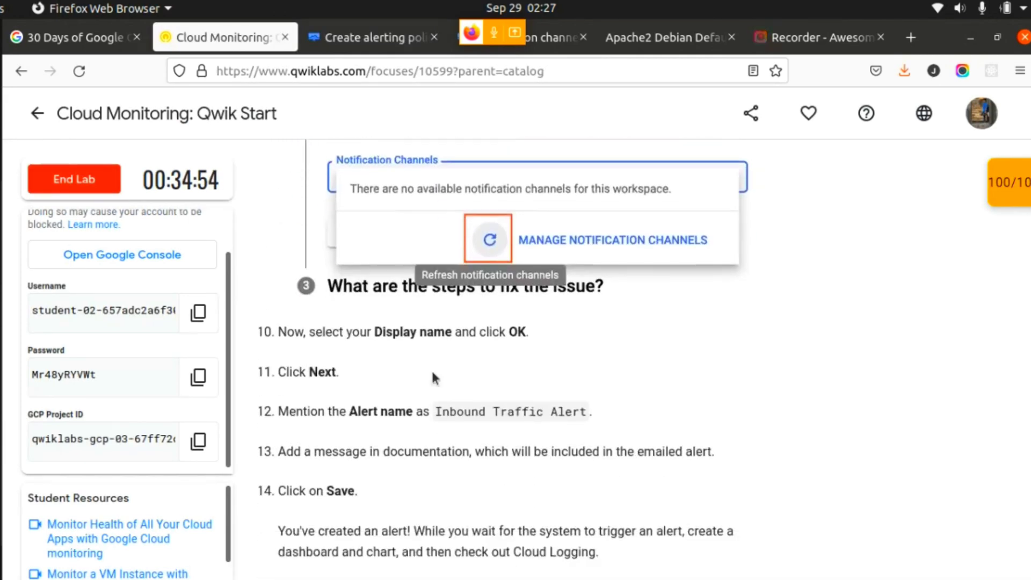
{"action": "left_click", "coordinate": [383, 45]}
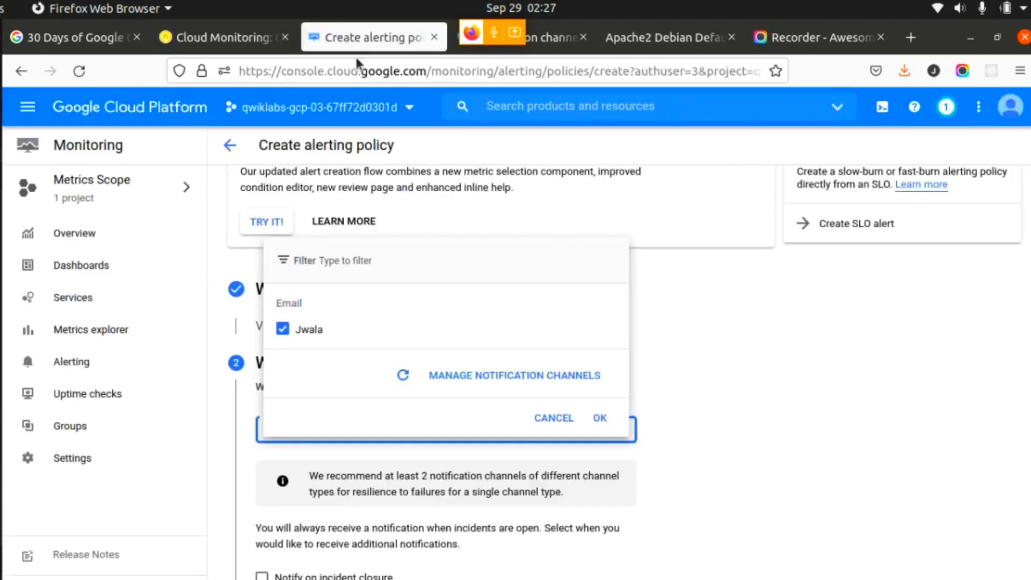
{"action": "left_click", "coordinate": [601, 418]}
- Recheck the lab's alert name and documentation instructions and continue the policy to the section on steps to fix the issue
{"action": "scroll", "coordinate": [605, 425], "scroll_direction": "down", "scroll_amount": 2}
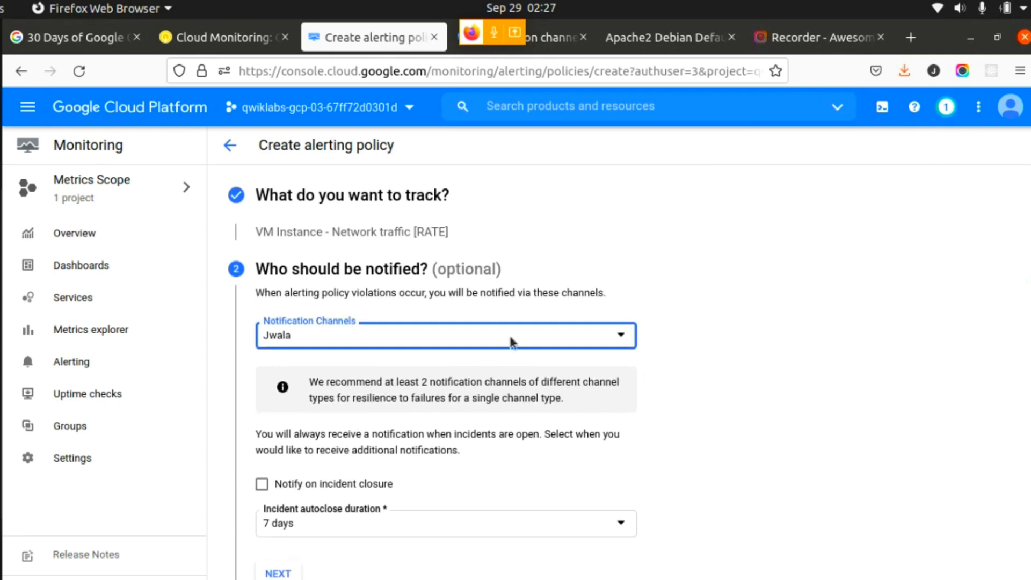
{"action": "left_click", "coordinate": [223, 37]}
{"action": "scroll", "coordinate": [472, 406], "scroll_direction": "down", "scroll_amount": 3}
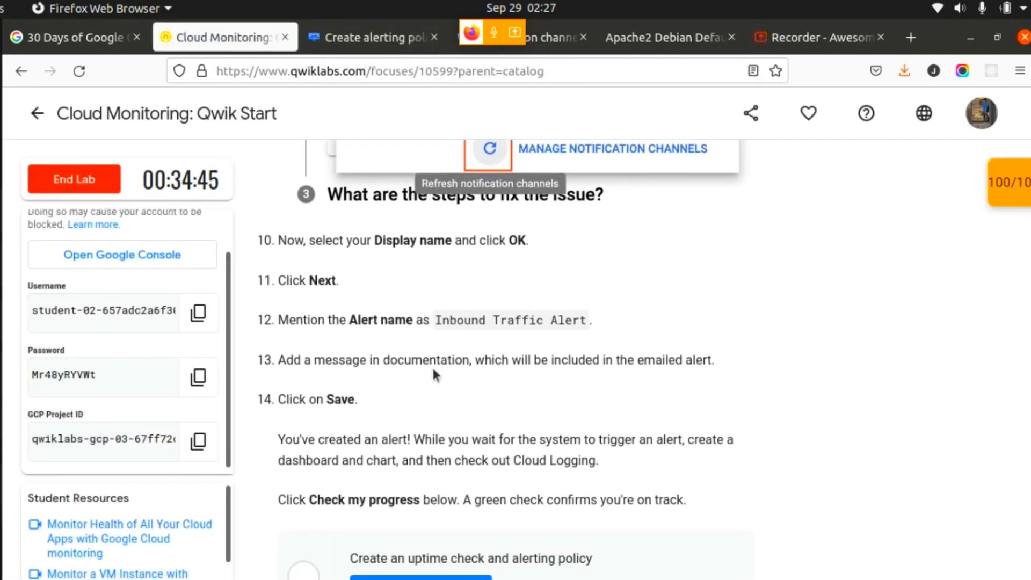
{"action": "left_click", "coordinate": [371, 37]}
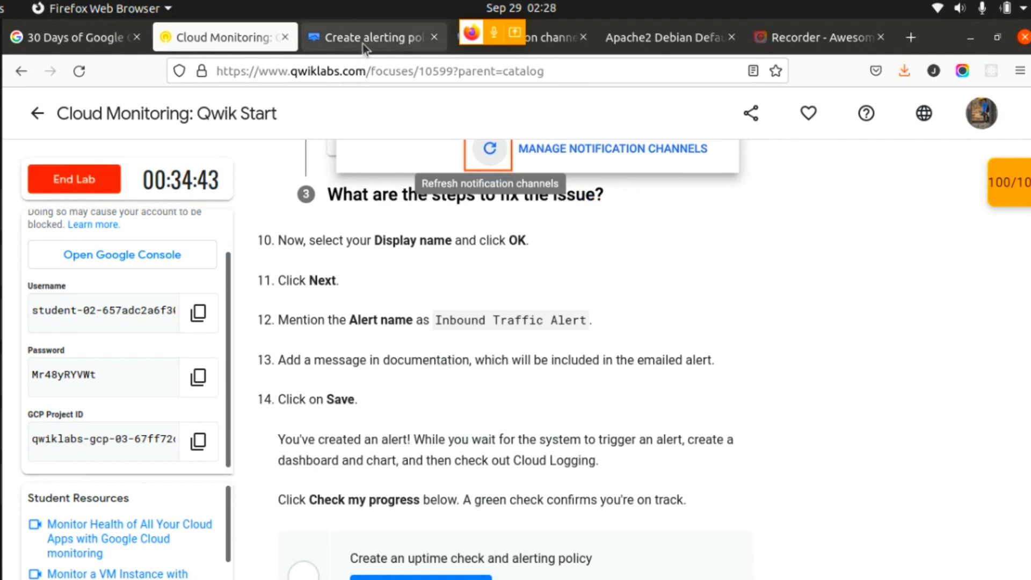
{"action": "scroll", "coordinate": [455, 457], "scroll_direction": "down", "scroll_amount": 1}
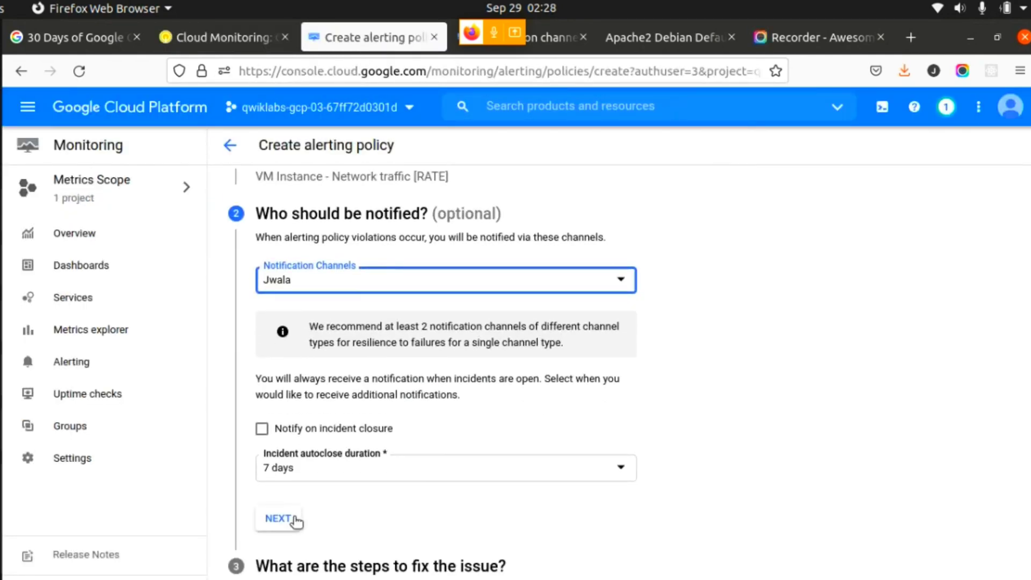
{"action": "left_click", "coordinate": [277, 518]}
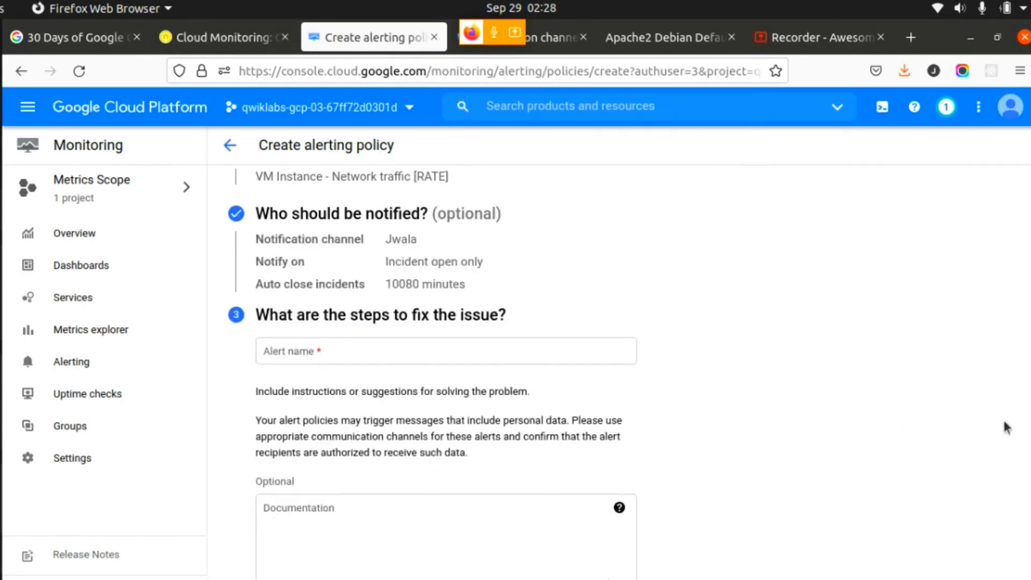
- Copy the alert name from the lab instructions and name the alerting policy Inbound Traffic Alert
{"action": "left_click_drag", "start_coordinate": [1029, 430], "coordinate": [1028, 459]}
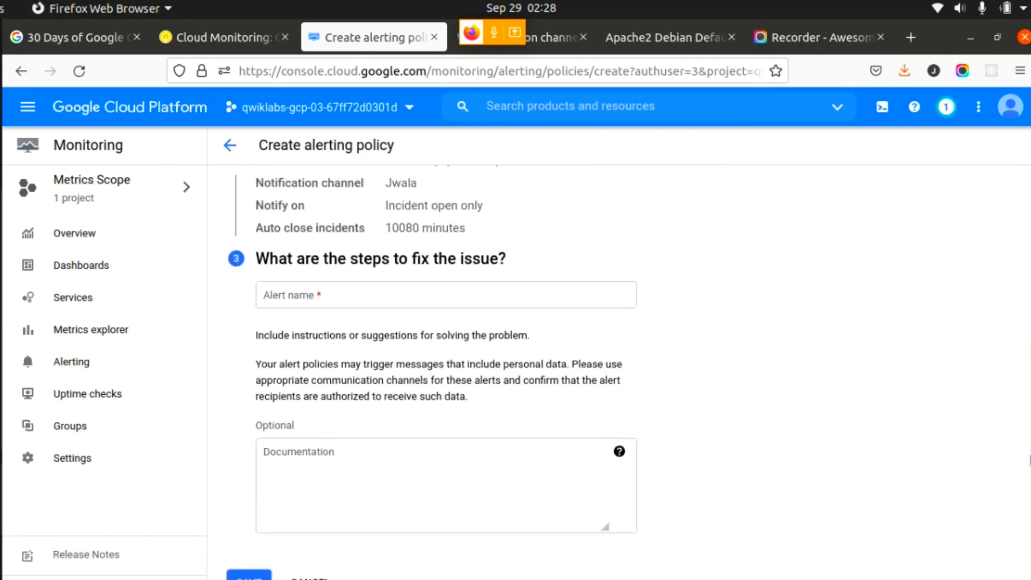
{"action": "left_click", "coordinate": [351, 295]}
{"action": "left_click", "coordinate": [225, 43]}
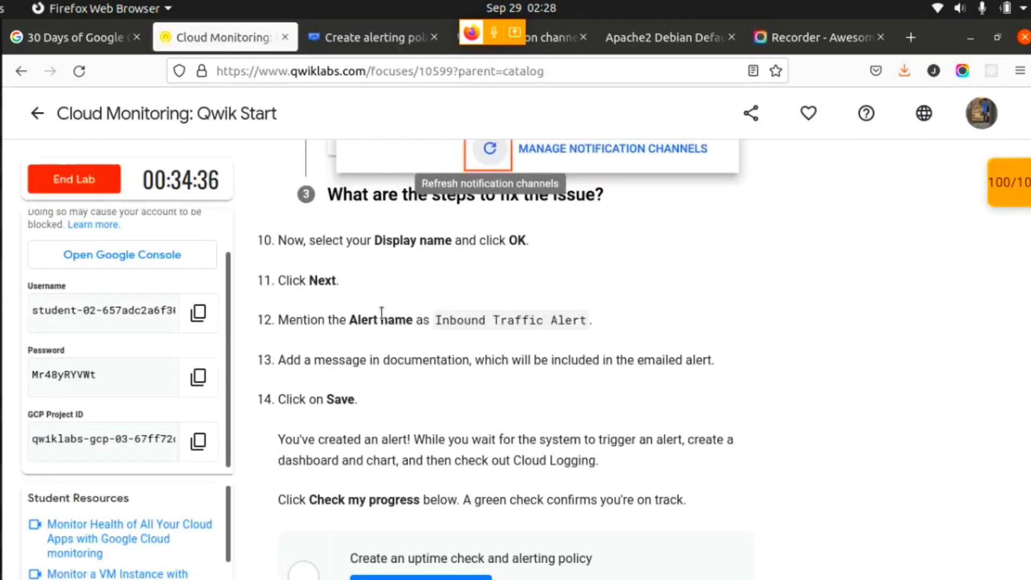
{"action": "left_click_drag", "start_coordinate": [434, 321], "coordinate": [586, 316]}
{"action": "key", "text": "ctrl+c"}
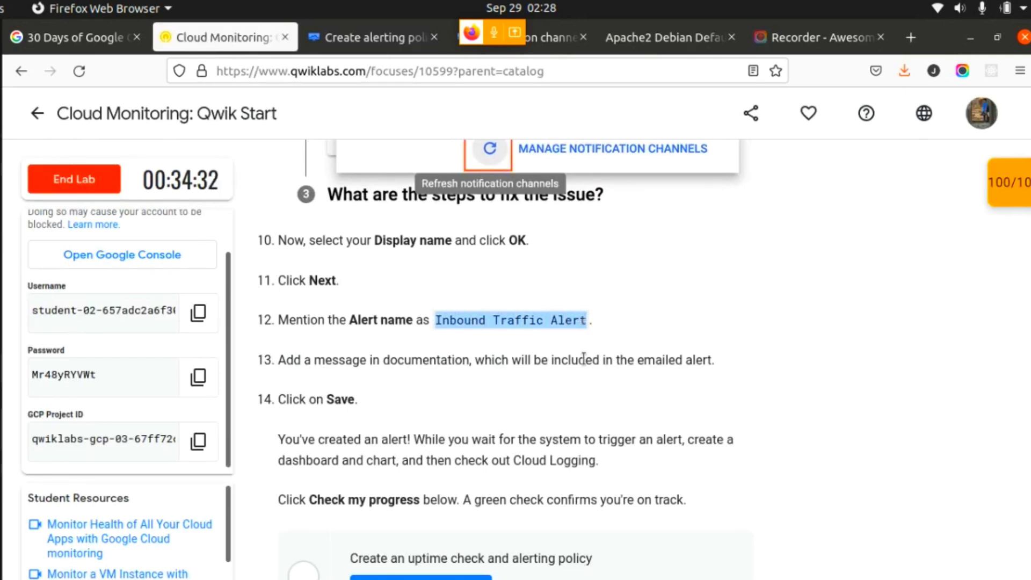
{"action": "left_click", "coordinate": [359, 33]}
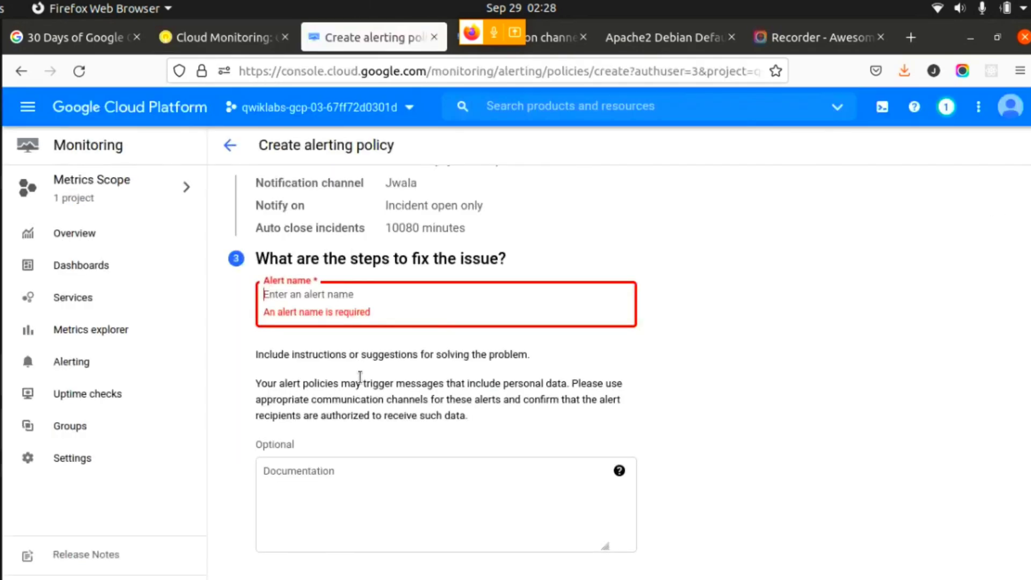
{"action": "left_click", "coordinate": [305, 298]}
{"action": "key", "text": "ctrl+v"}
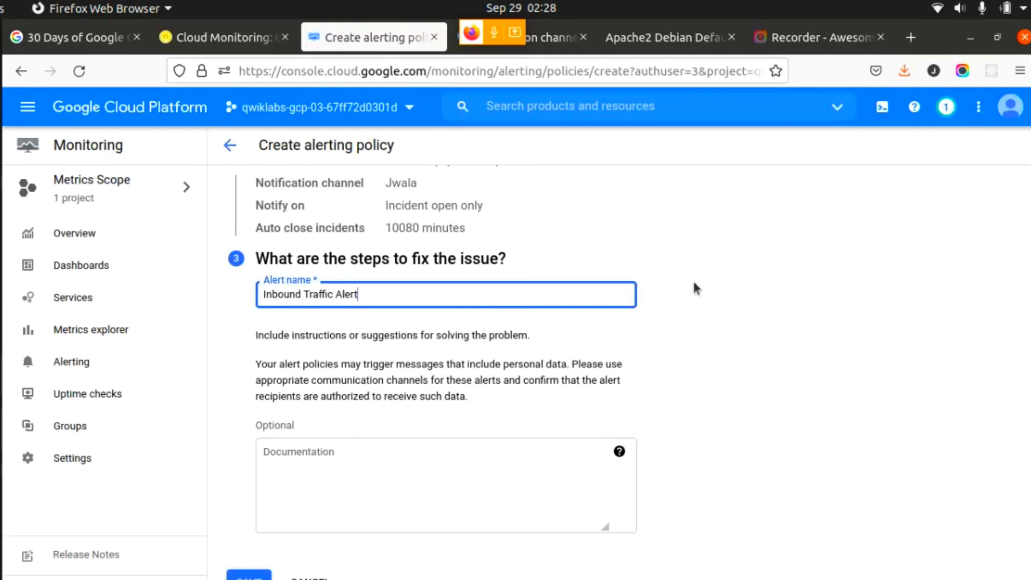
- Check the lab's documentation instruction and enter "Thank you guys please share my video everywhere" as the alert's documentation
{"action": "left_click", "coordinate": [224, 35]}
{"action": "left_click", "coordinate": [350, 363]}
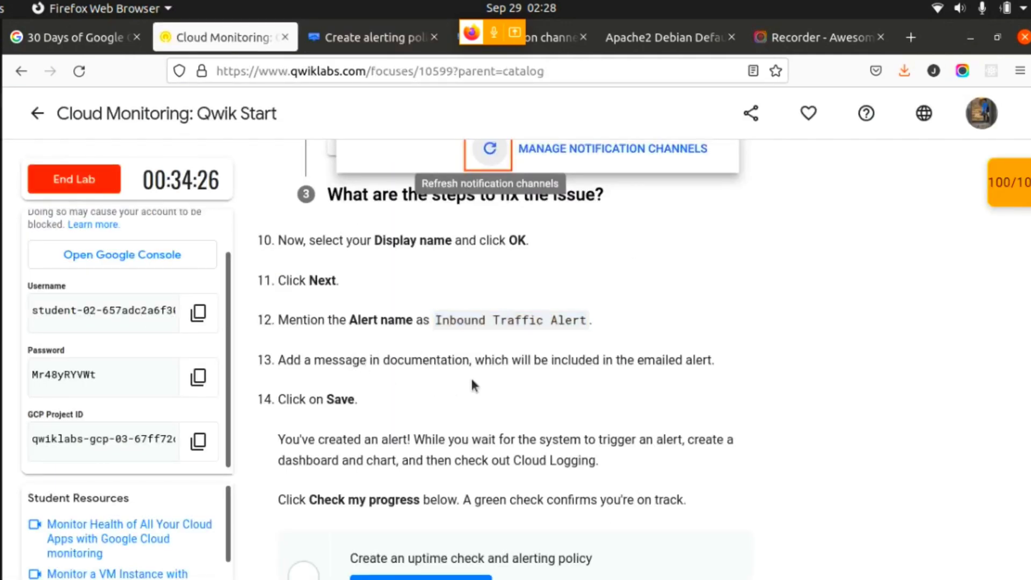
{"action": "left_click", "coordinate": [350, 37]}
{"action": "left_click", "coordinate": [392, 453]}
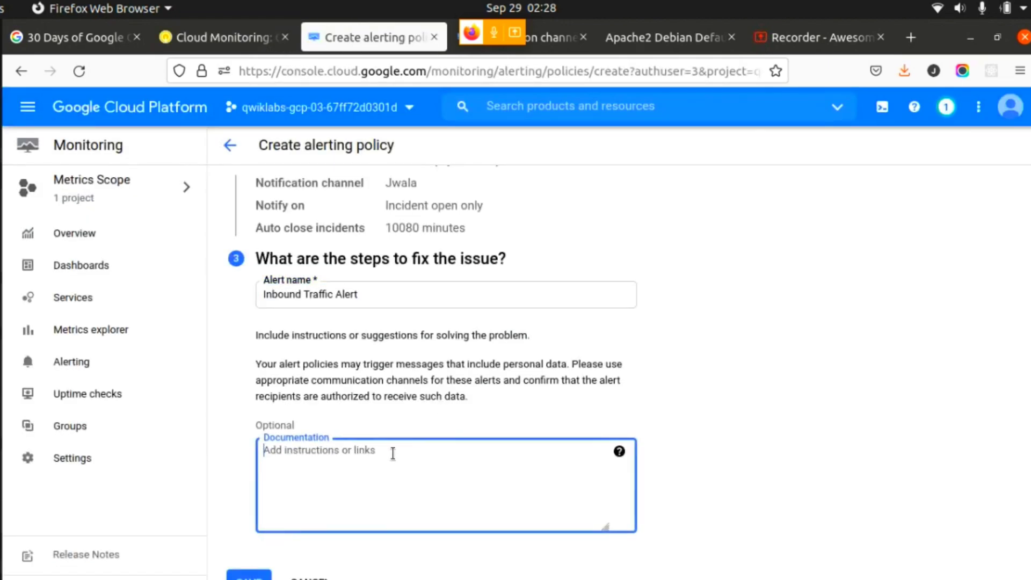
{"action": "type", "text": "Thank"}
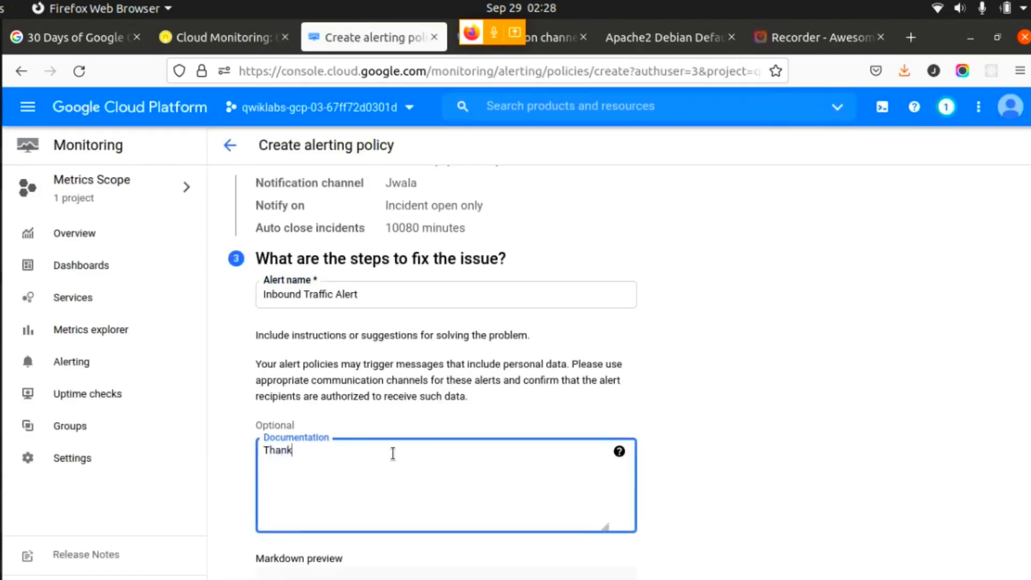
{"action": "type", "text": " you guys please"}
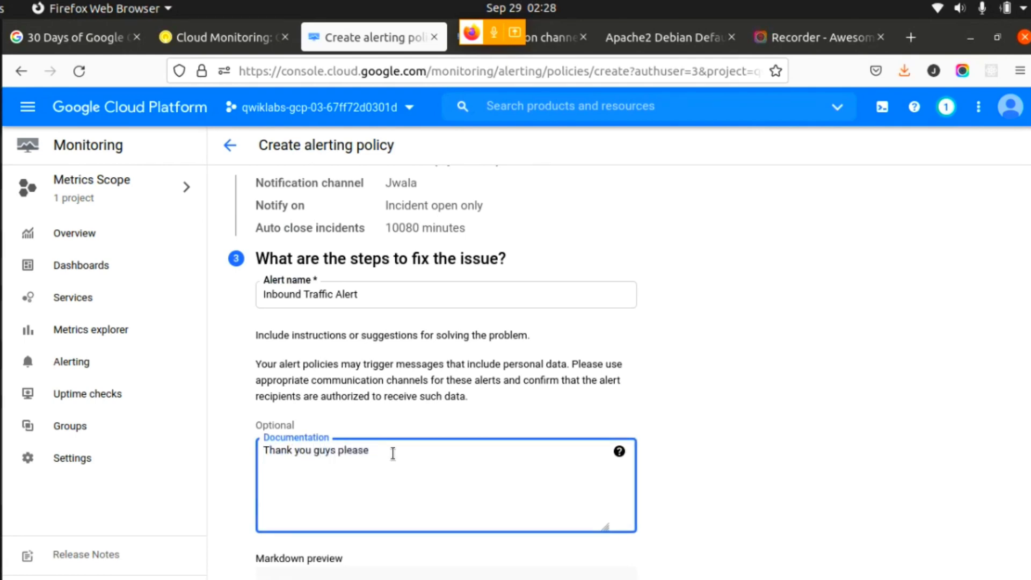
{"action": "type", "text": " share my vide"}
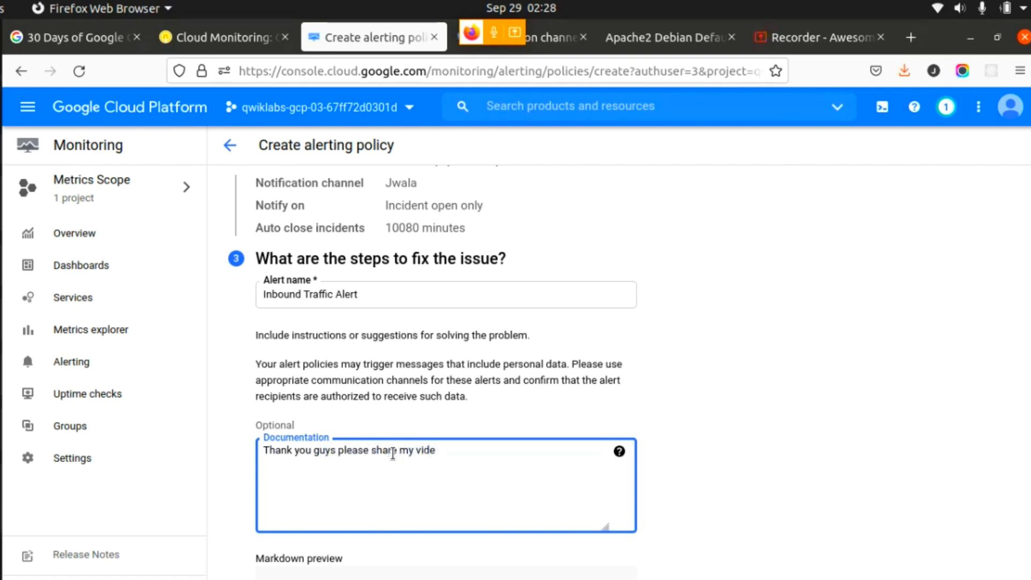
{"action": "type", "text": "o everywhere"}
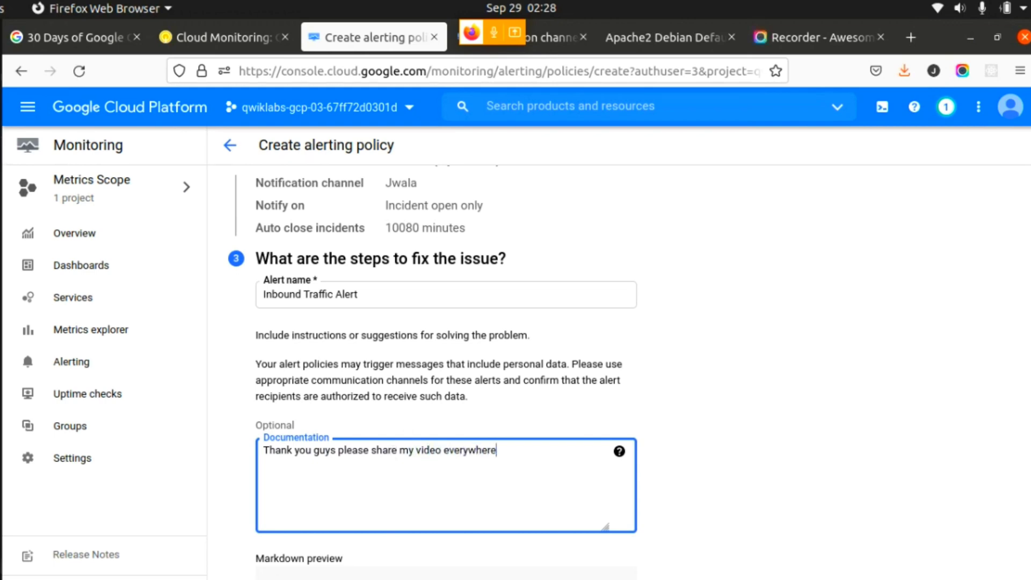
- Save the Inbound Traffic Alert policy, checking the lab's save instruction and the policy page
{"action": "scroll", "coordinate": [393, 453], "scroll_direction": "down", "scroll_amount": 1}
{"action": "left_click", "coordinate": [200, 38]}
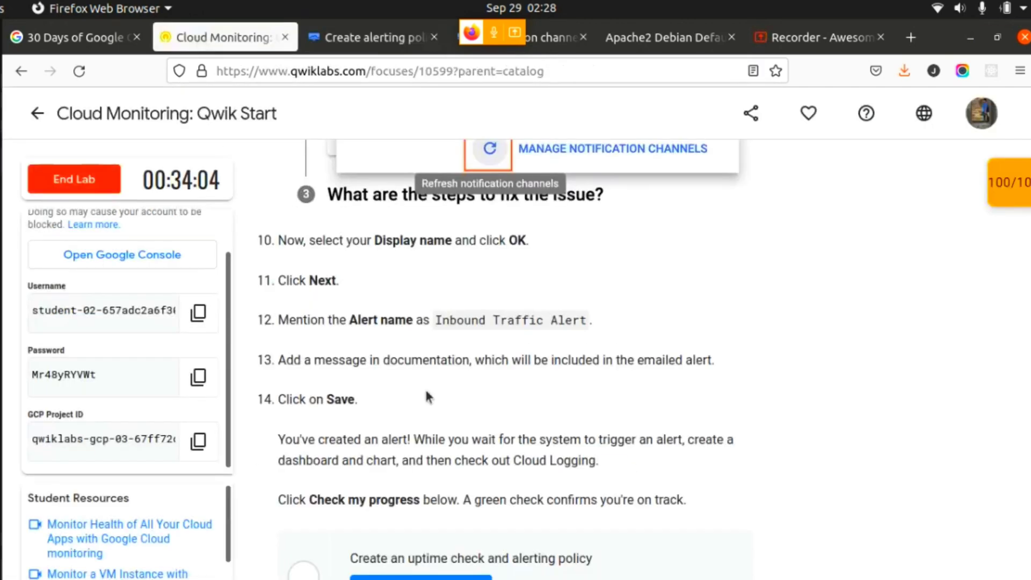
{"action": "left_click", "coordinate": [371, 38]}
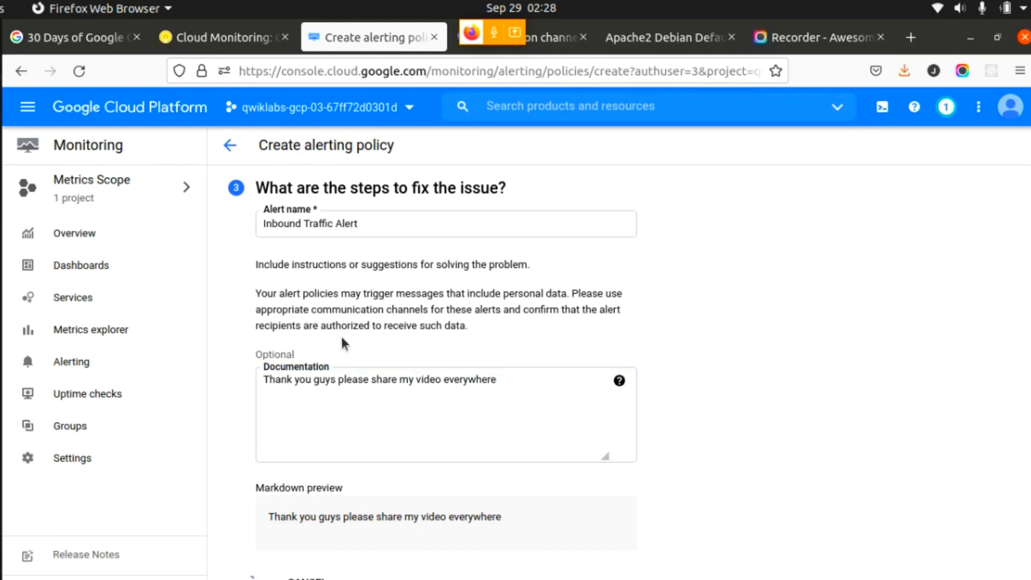
{"action": "scroll", "coordinate": [499, 354], "scroll_direction": "up", "scroll_amount": 6}
{"action": "scroll", "coordinate": [500, 354], "scroll_direction": "down", "scroll_amount": 6}
{"action": "left_click", "coordinate": [234, 37]}
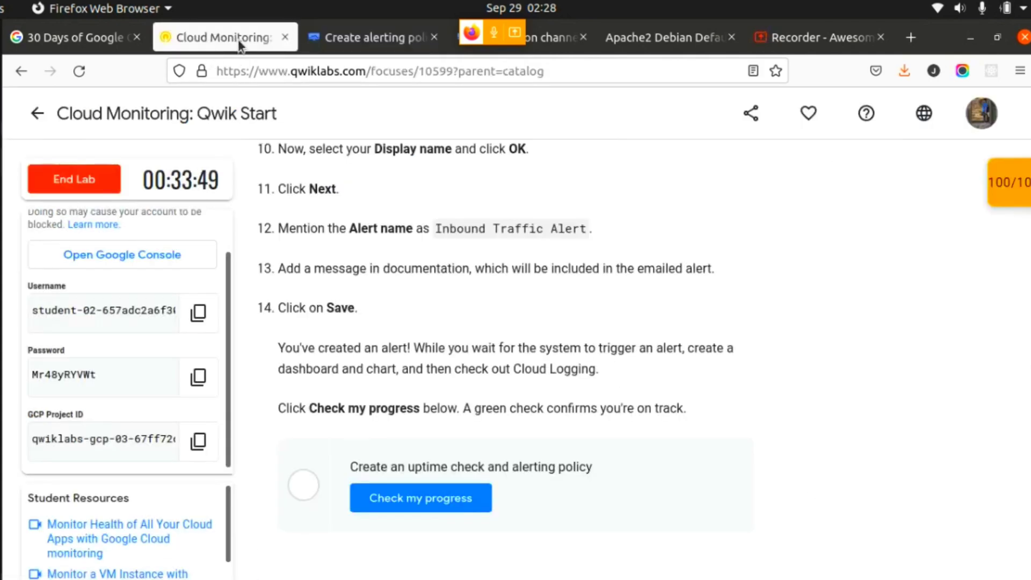
{"action": "left_click", "coordinate": [364, 43]}
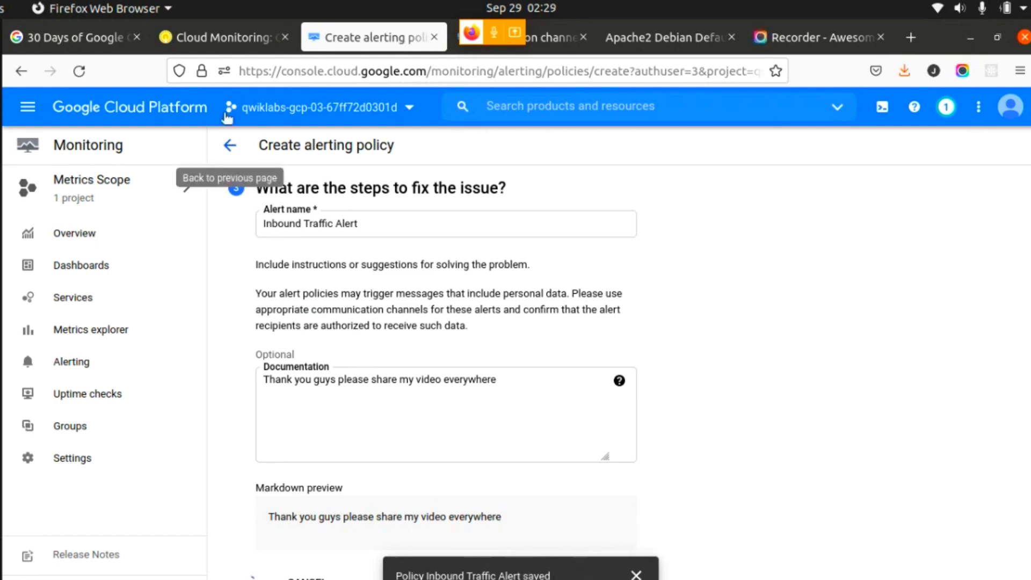
- Run the lab's progress check for creating an uptime check and alerting policy, and review the checkpoint scores
{"action": "left_click", "coordinate": [229, 40]}
{"action": "left_click", "coordinate": [416, 501]}
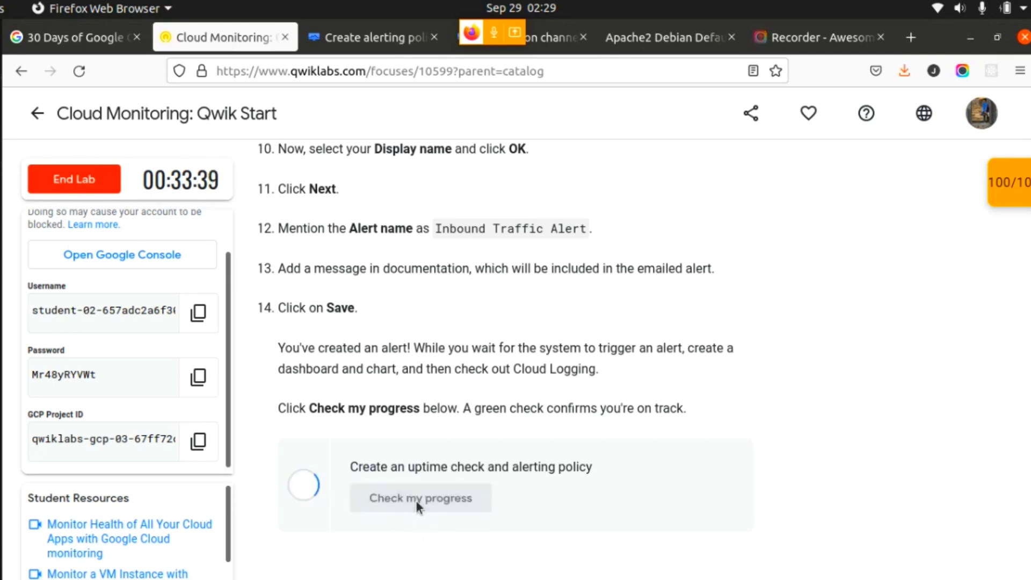
{"action": "left_click", "coordinate": [1007, 201]}
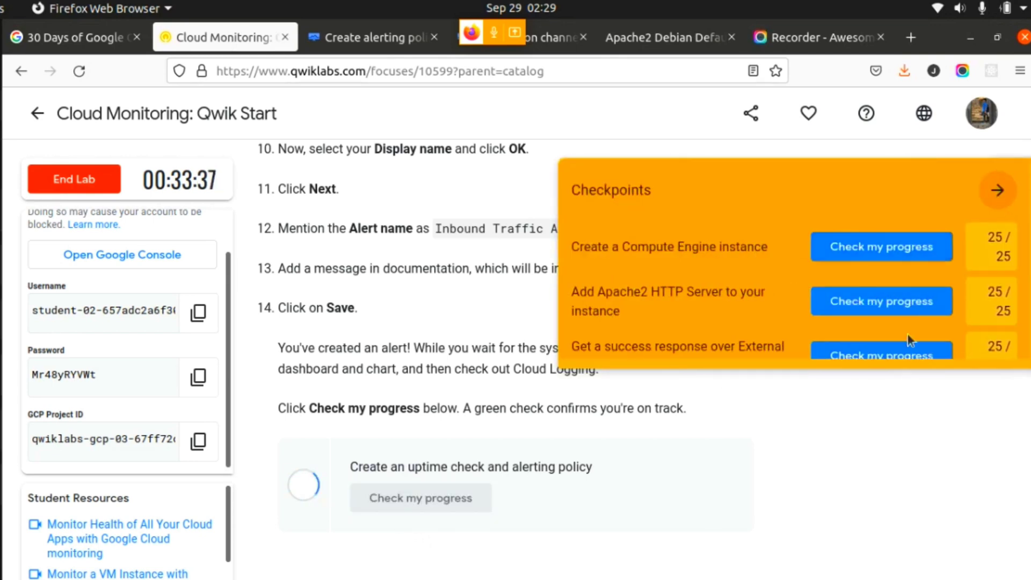
{"action": "scroll", "coordinate": [1028, 322], "scroll_direction": "down", "scroll_amount": 3}
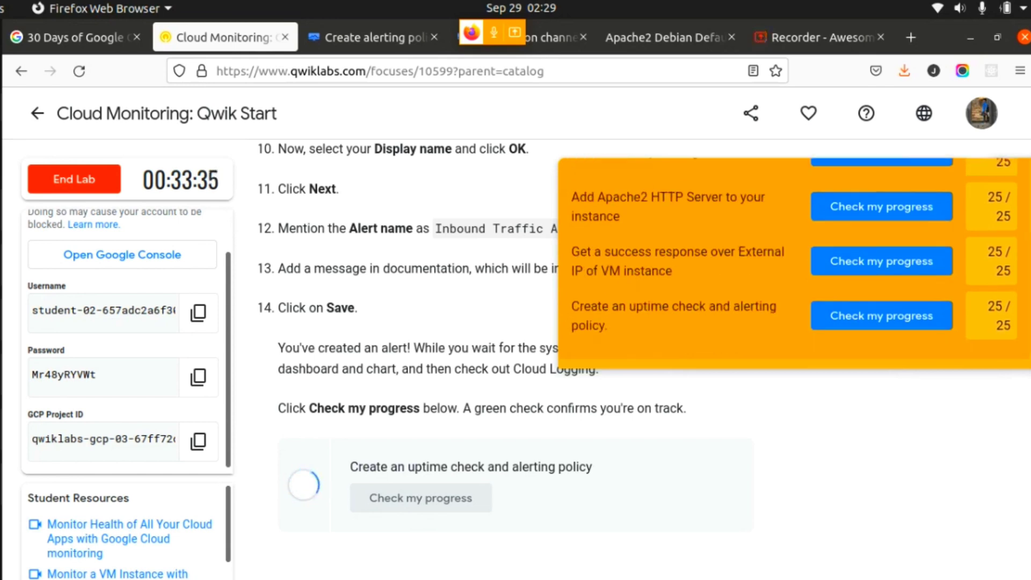
{"action": "scroll", "coordinate": [1028, 329], "scroll_direction": "up", "scroll_amount": 3}
{"action": "scroll", "coordinate": [1028, 322], "scroll_direction": "down", "scroll_amount": 3}
{"action": "scroll", "coordinate": [1020, 242], "scroll_direction": "up", "scroll_amount": 3}
{"action": "left_click", "coordinate": [998, 191]}
- Look through the lab instructions around the progress check and review the checkpoint list again
{"action": "scroll", "coordinate": [1009, 322], "scroll_direction": "down", "scroll_amount": 8}
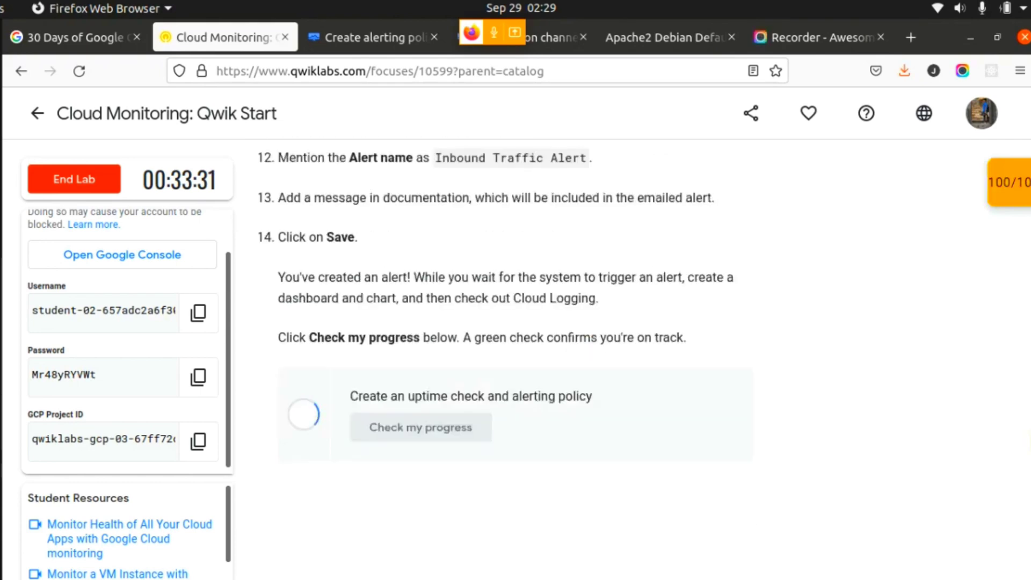
{"action": "scroll", "coordinate": [1009, 322], "scroll_direction": "up", "scroll_amount": 5}
{"action": "scroll", "coordinate": [1000, 424], "scroll_direction": "up", "scroll_amount": 10}
{"action": "scroll", "coordinate": [1000, 424], "scroll_direction": "down", "scroll_amount": 8}
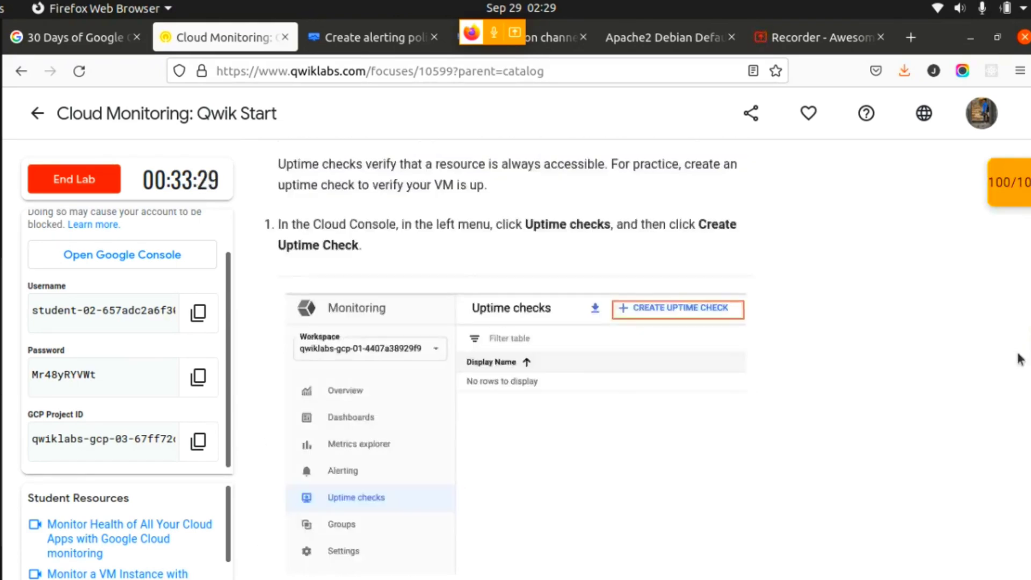
{"action": "scroll", "coordinate": [1000, 424], "scroll_direction": "up", "scroll_amount": 3}
{"action": "scroll", "coordinate": [998, 434], "scroll_direction": "down", "scroll_amount": 10}
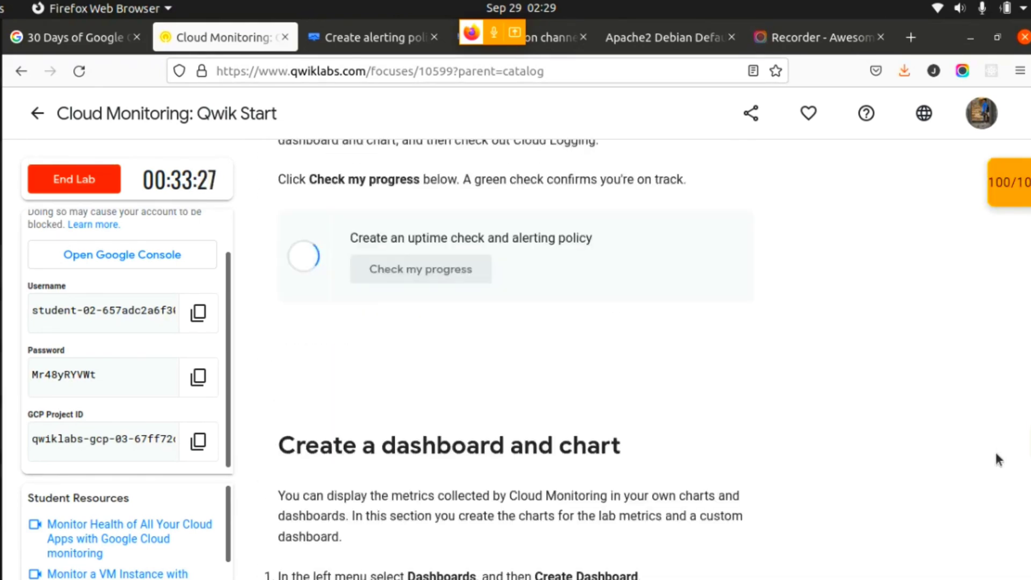
{"action": "scroll", "coordinate": [995, 457], "scroll_direction": "up", "scroll_amount": 4}
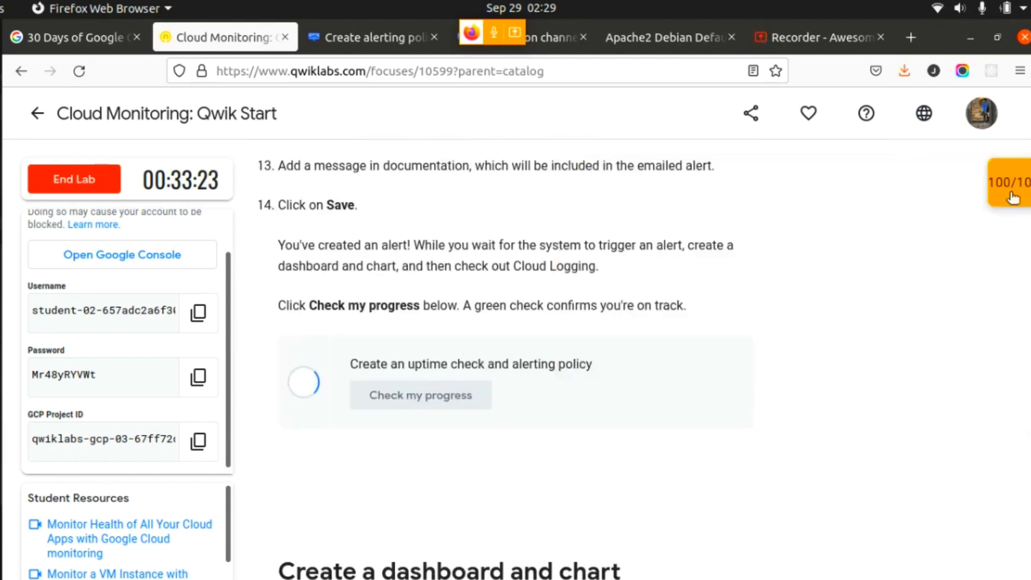
{"action": "mouse_move", "coordinate": [1012, 198]}
{"action": "scroll", "coordinate": [795, 258], "scroll_direction": "down", "scroll_amount": 3}
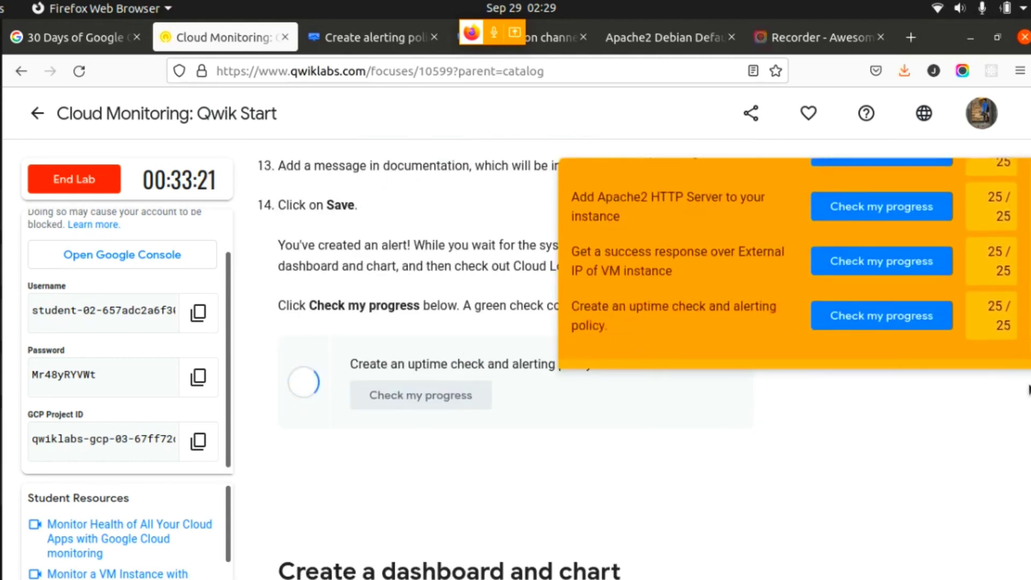
{"action": "scroll", "coordinate": [891, 322], "scroll_direction": "up", "scroll_amount": 3}
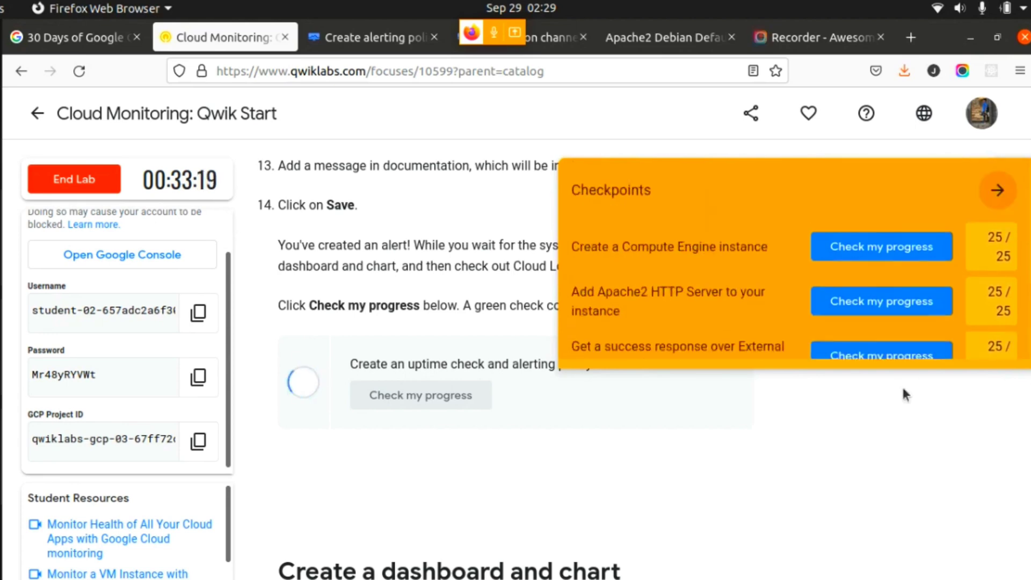
{"action": "left_click", "coordinate": [998, 195]}
{"action": "left_click", "coordinate": [367, 43]}
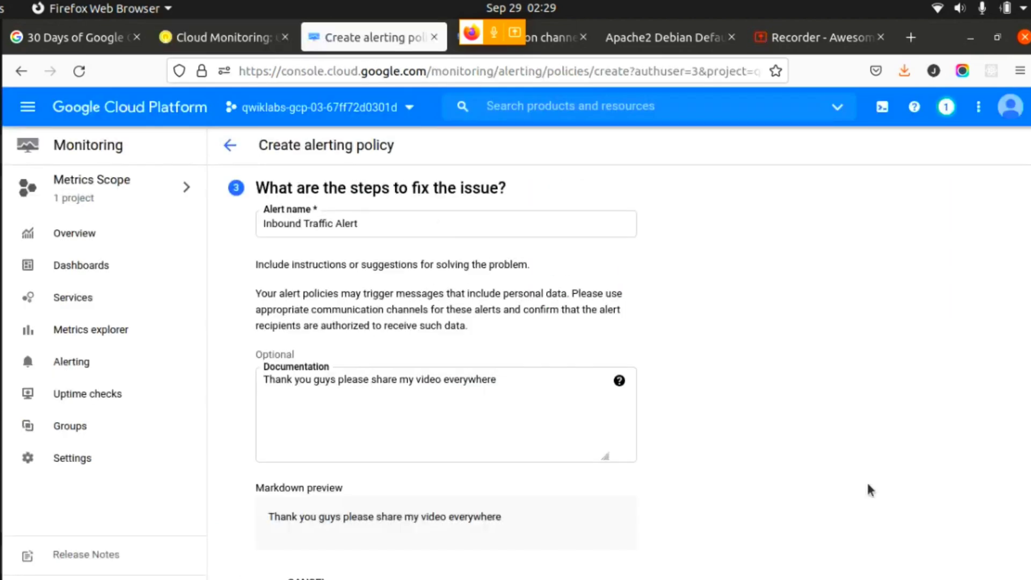
{"action": "scroll", "coordinate": [868, 488], "scroll_direction": "up", "scroll_amount": 2}
{"action": "scroll", "coordinate": [867, 488], "scroll_direction": "down", "scroll_amount": 2}
{"action": "scroll", "coordinate": [867, 488], "scroll_direction": "up", "scroll_amount": 5}
{"action": "scroll", "coordinate": [868, 488], "scroll_direction": "down", "scroll_amount": 5}
{"action": "scroll", "coordinate": [868, 487], "scroll_direction": "up", "scroll_amount": 5}
{"action": "left_click", "coordinate": [208, 41]}
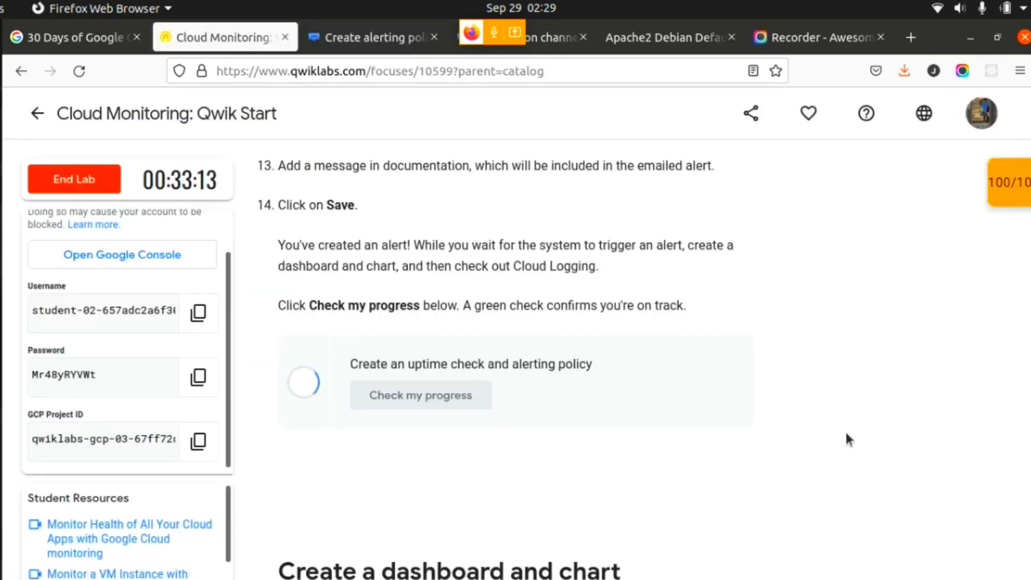
{"action": "scroll", "coordinate": [846, 430], "scroll_direction": "down", "scroll_amount": 3}
{"action": "scroll", "coordinate": [845, 430], "scroll_direction": "up", "scroll_amount": 10}
{"action": "scroll", "coordinate": [845, 430], "scroll_direction": "down", "scroll_amount": 6}
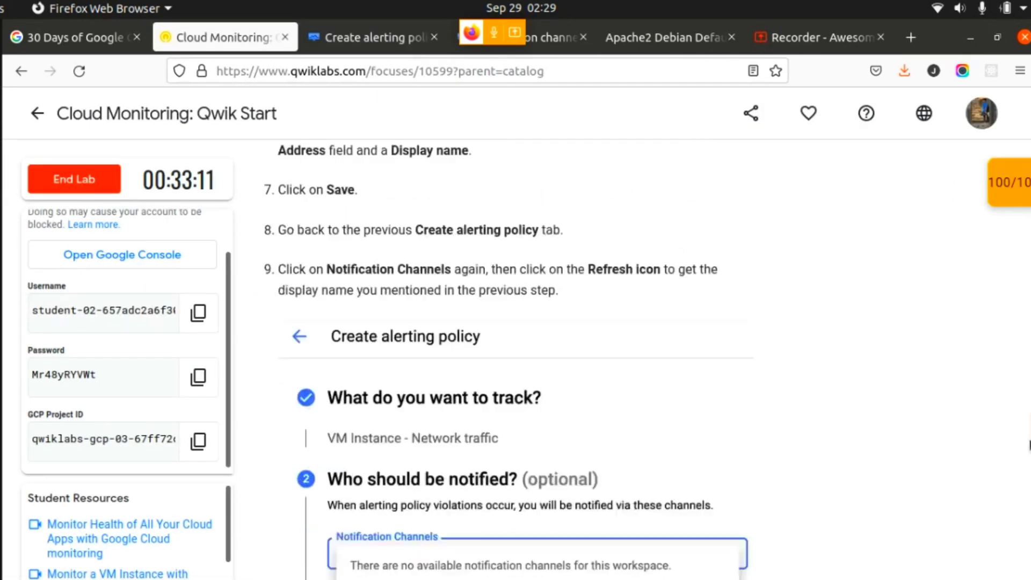
{"action": "scroll", "coordinate": [1025, 456], "scroll_direction": "down", "scroll_amount": 5}
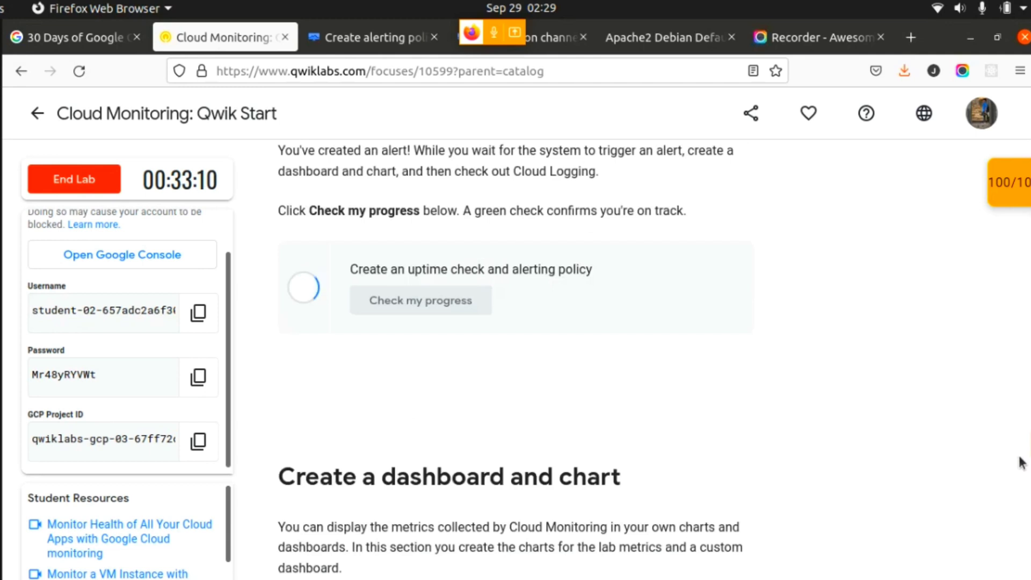
{"action": "left_click", "coordinate": [940, 8]}
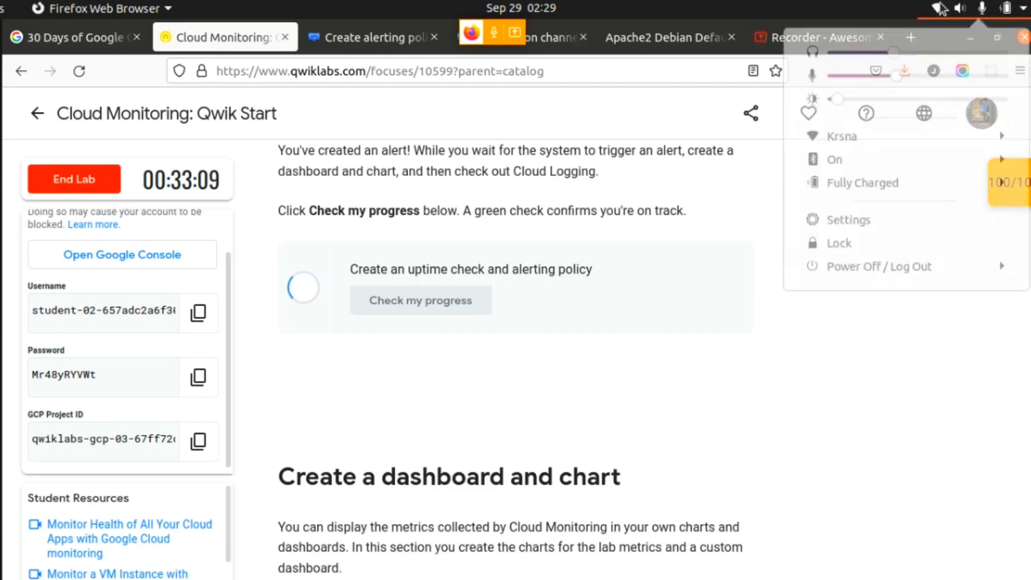
{"action": "left_click", "coordinate": [768, 440]}
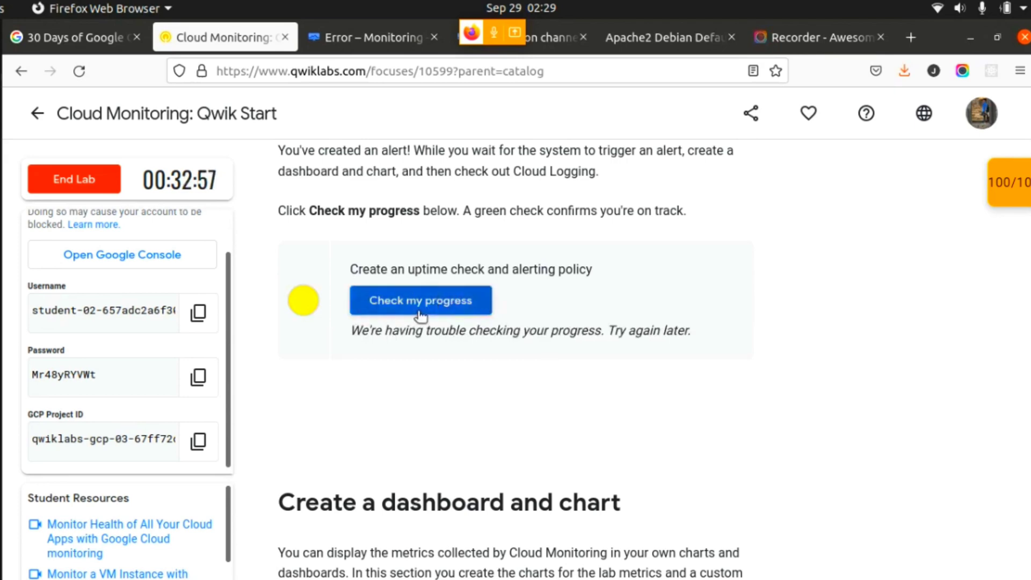
- Reload the saved alerting policy's page in the Cloud Console
{"action": "mouse_move", "coordinate": [1027, 447]}
{"action": "left_mouse_down"}
{"action": "mouse_move", "coordinate": [1028, 357]}
{"action": "mouse_move", "coordinate": [1015, 437]}
{"action": "left_mouse_up"}
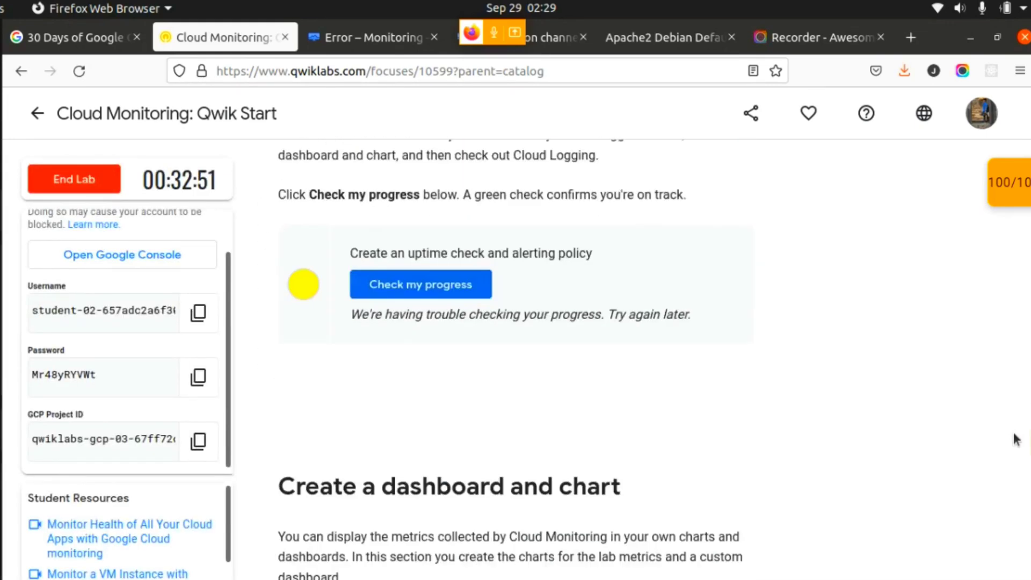
{"action": "left_click", "coordinate": [342, 35]}
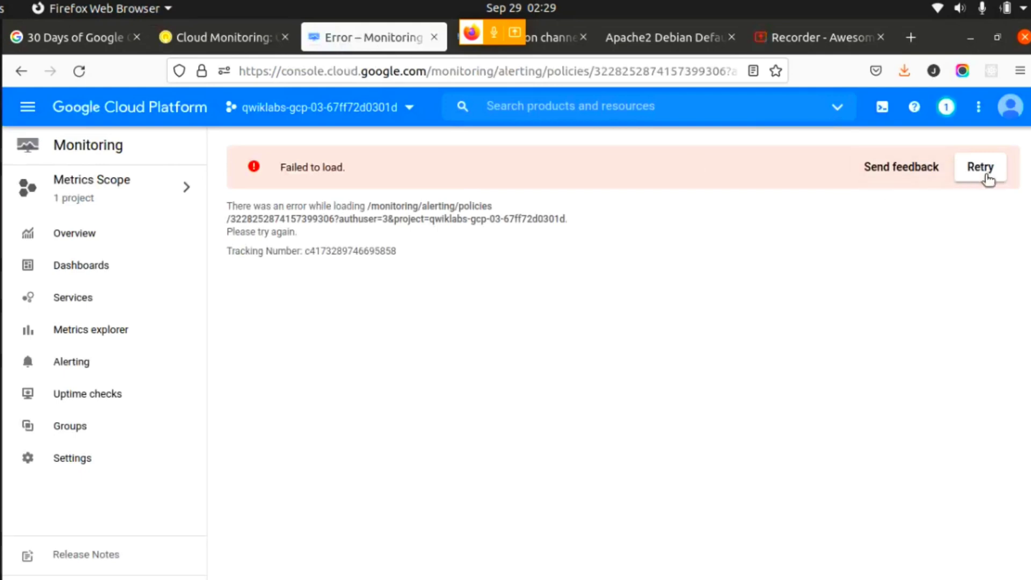
{"action": "left_click", "coordinate": [980, 166]}
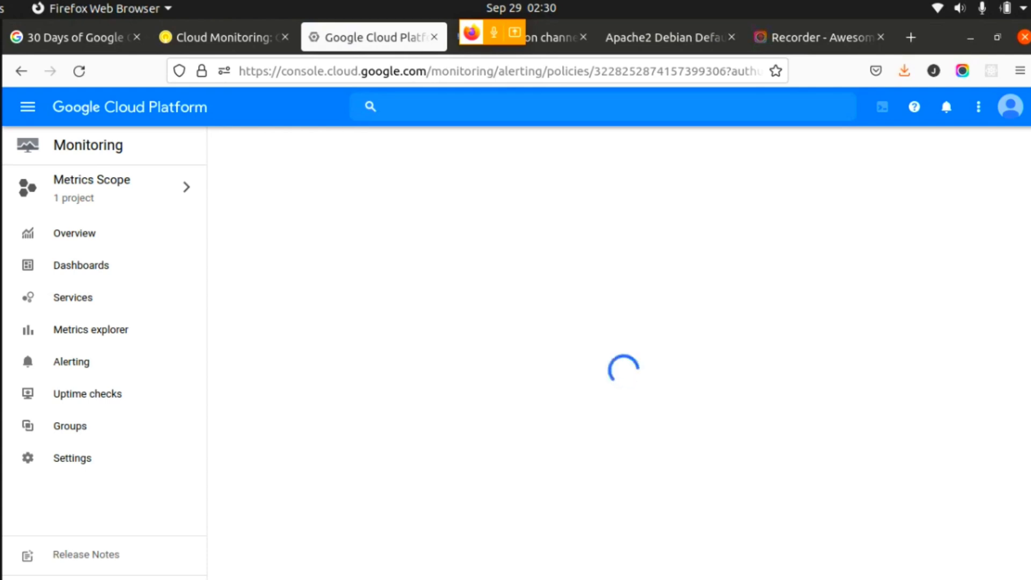
- Return to the lab page and examine the uptime check and alerting policy checkpoint and the remaining sections
{"action": "left_click", "coordinate": [231, 39]}
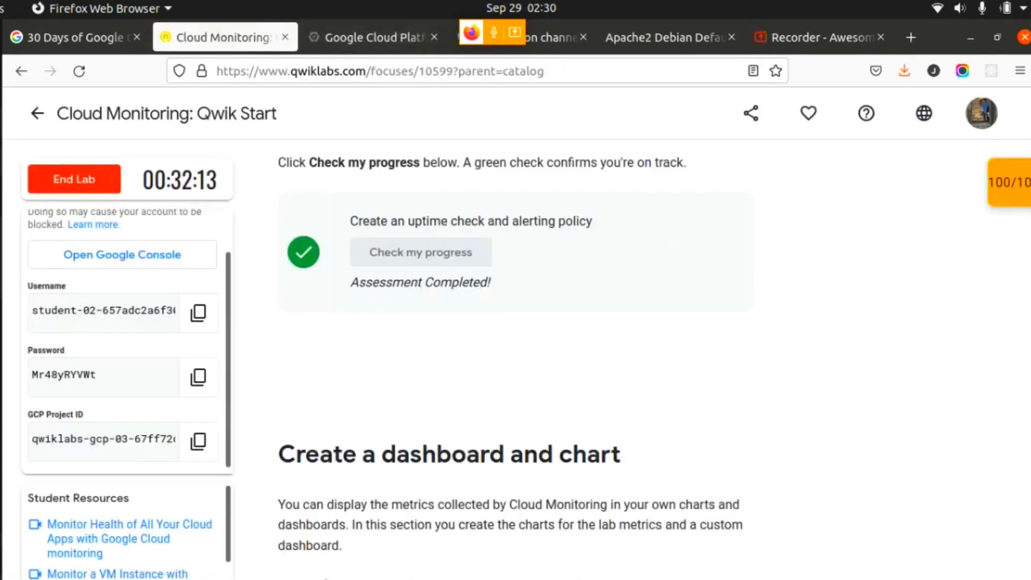
{"action": "left_click_drag", "start_coordinate": [1028, 453], "coordinate": [1011, 472]}
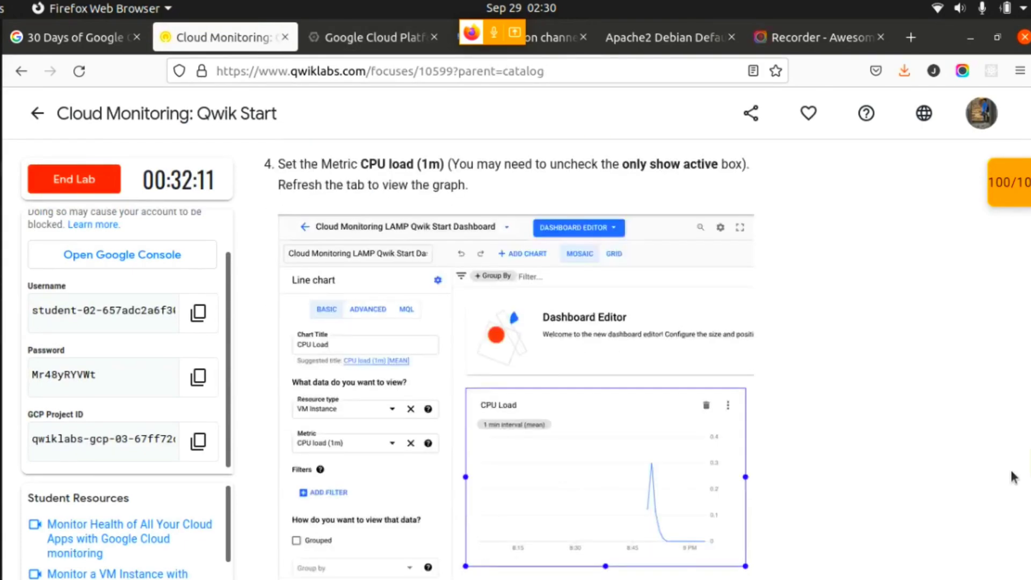
{"action": "scroll", "coordinate": [1014, 478], "scroll_direction": "down", "scroll_amount": 20}
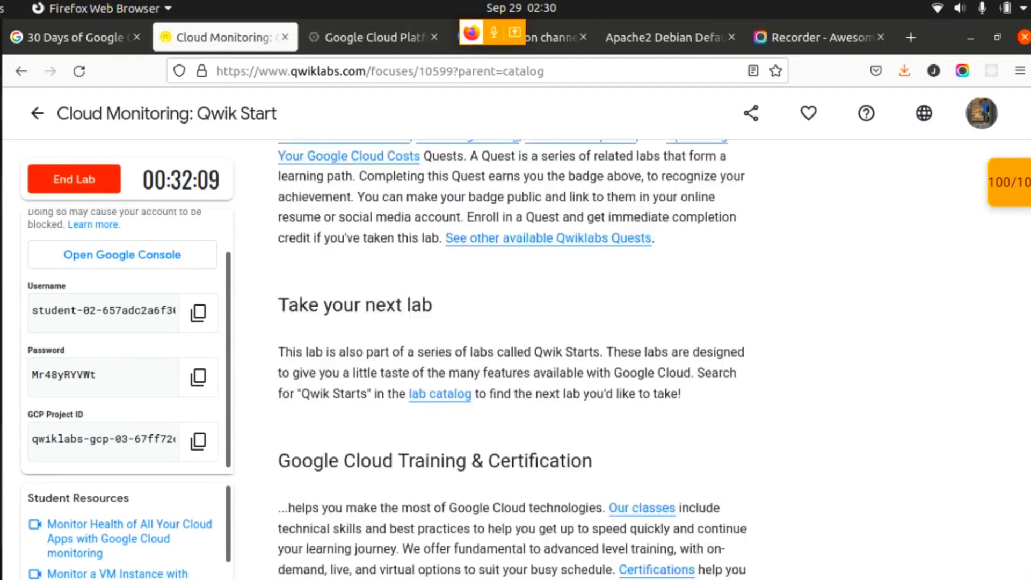
{"action": "left_click_drag", "start_coordinate": [1028, 513], "coordinate": [1024, 449]}
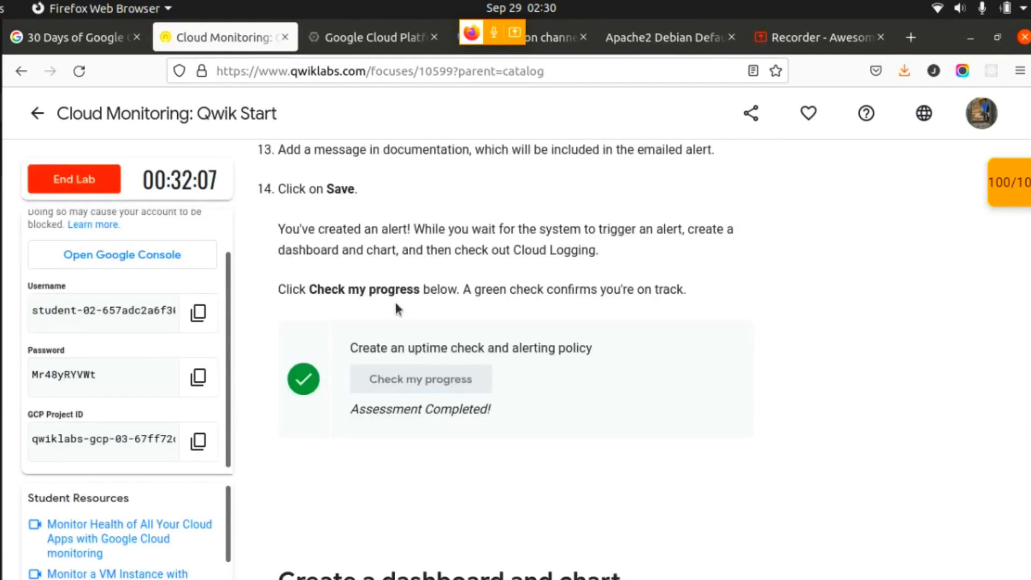
- End the lab, confirm the submission, and dismiss the satisfaction survey without rating
{"action": "left_click", "coordinate": [77, 184]}
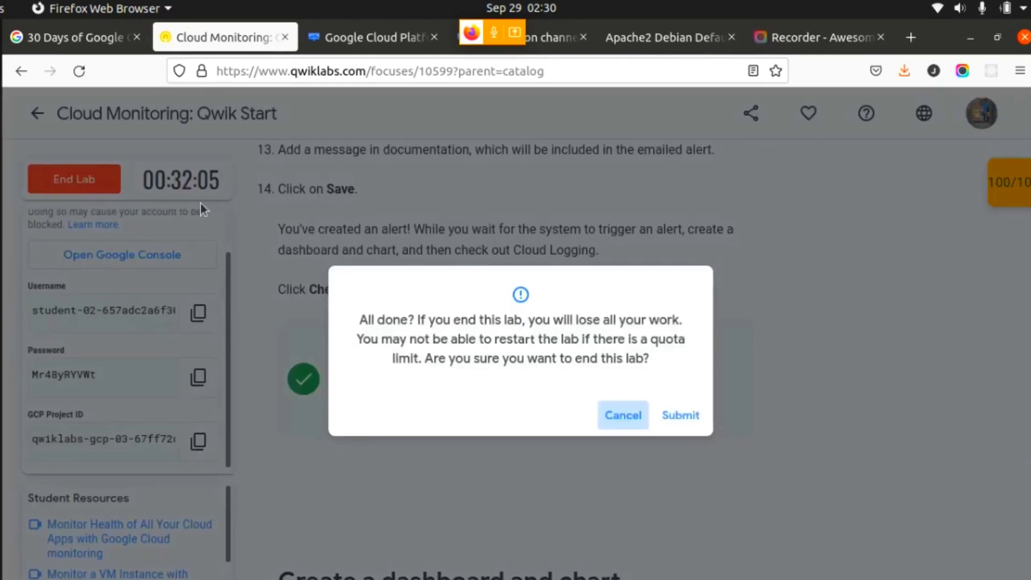
{"action": "left_click", "coordinate": [672, 422]}
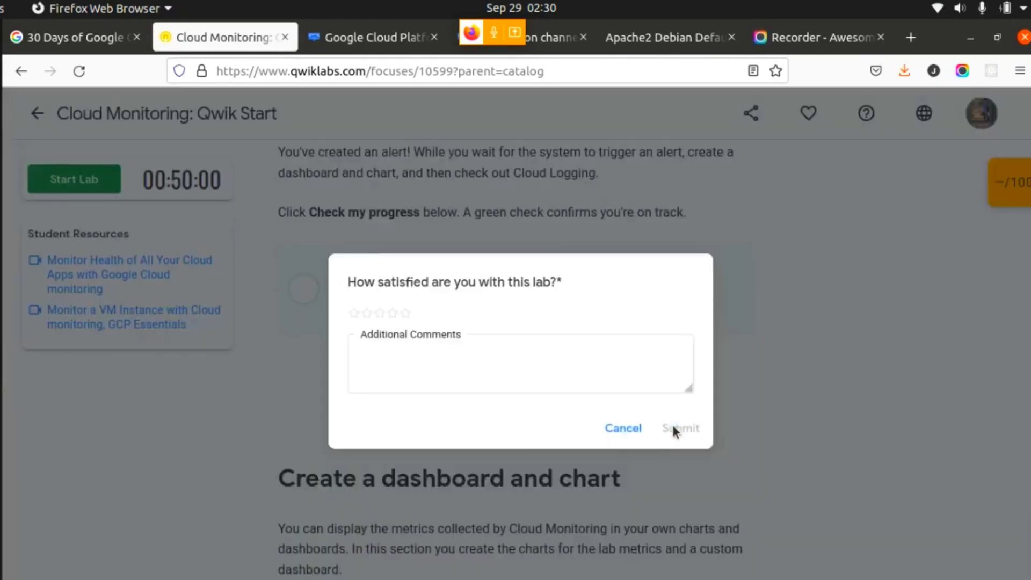
{"action": "left_click", "coordinate": [612, 430]}
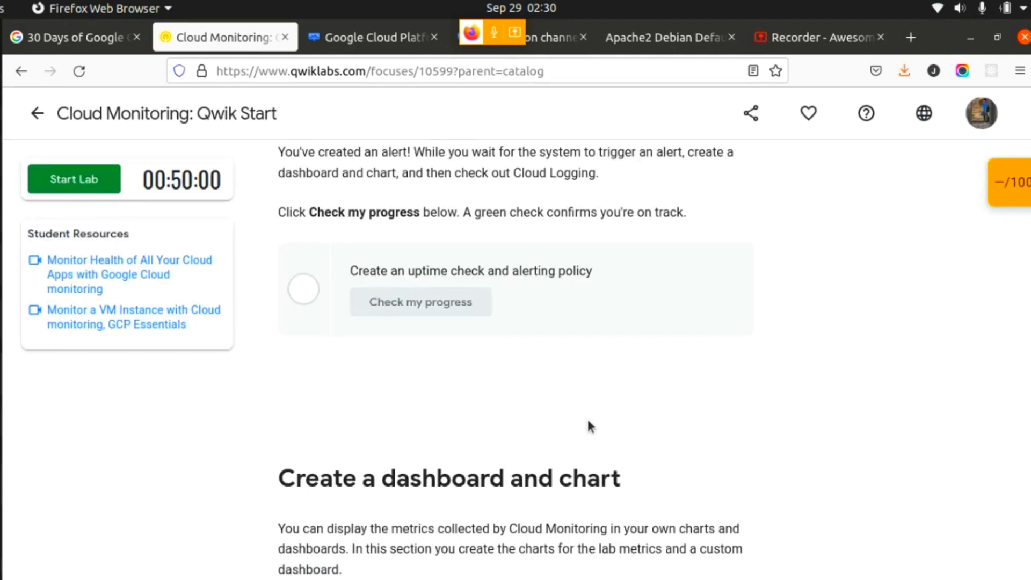